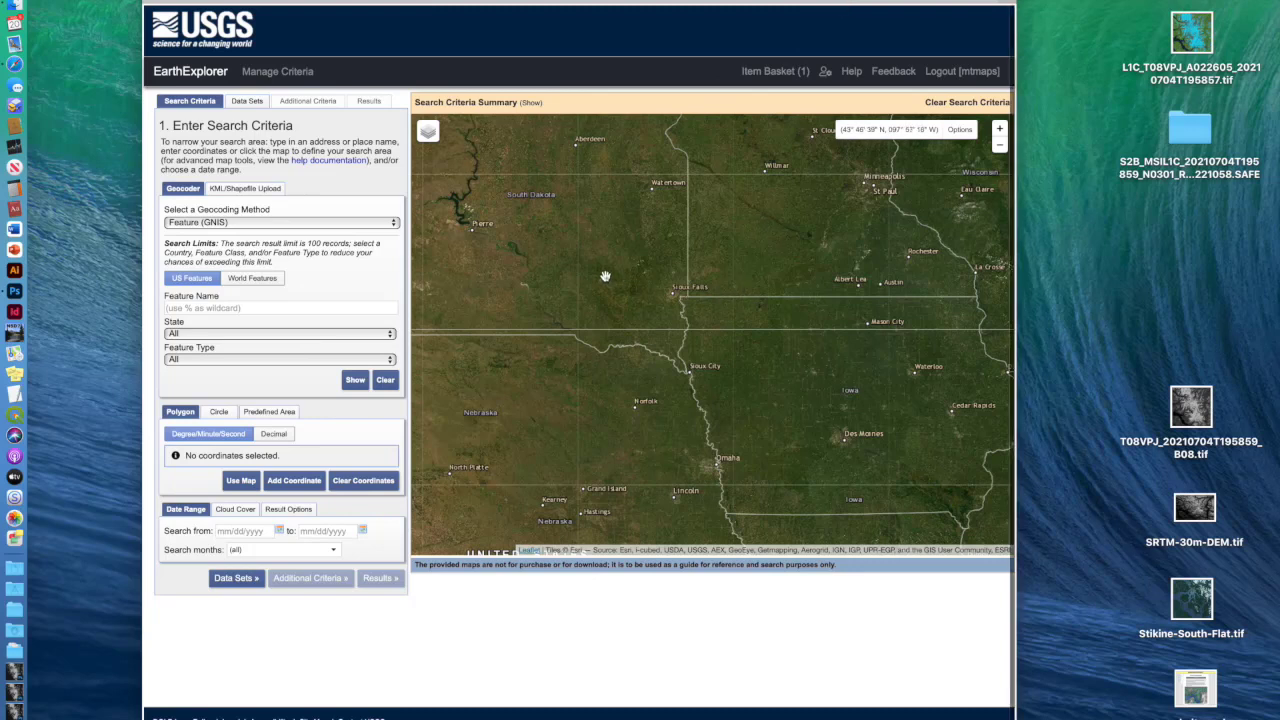
# Define the search polygon from the map extent over the Alaska–Canada border icefield, about 57°05' to 57°22' N and 132°01' to 132°42' W
pyautogui.scroll(-3, 605, 276)
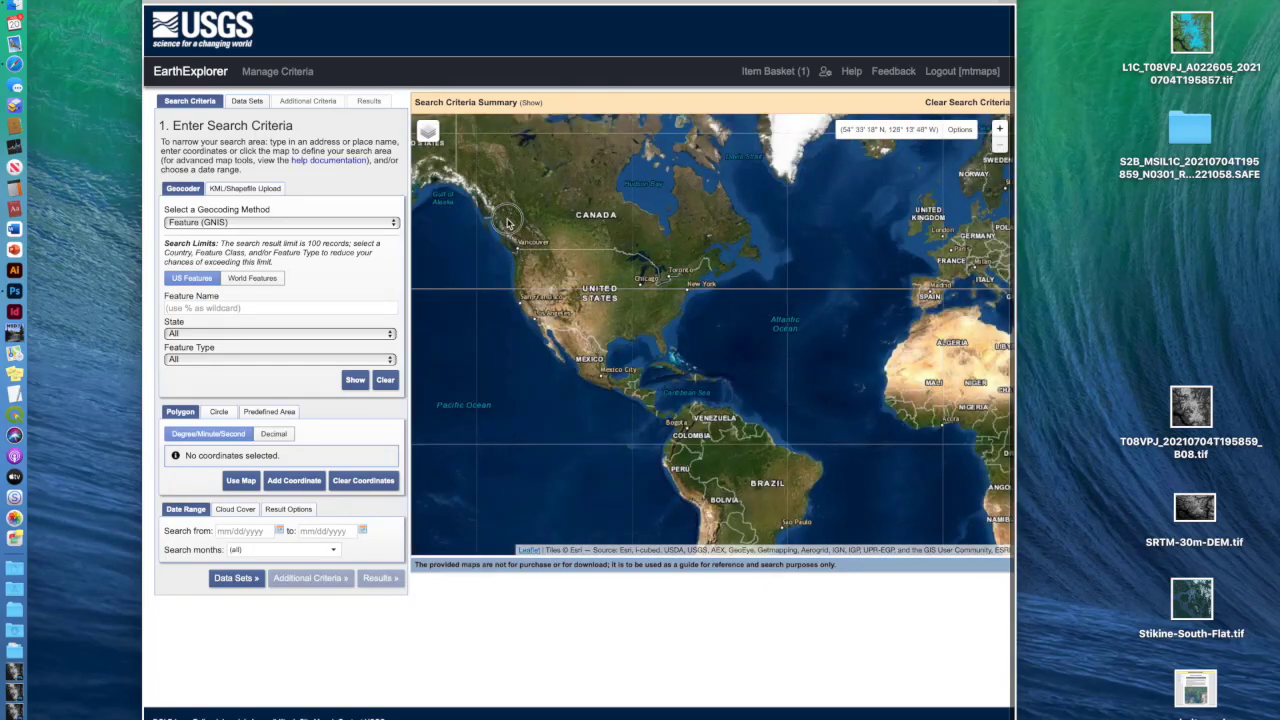
pyautogui.moveTo(565, 245); pyautogui.dragTo(672, 343)
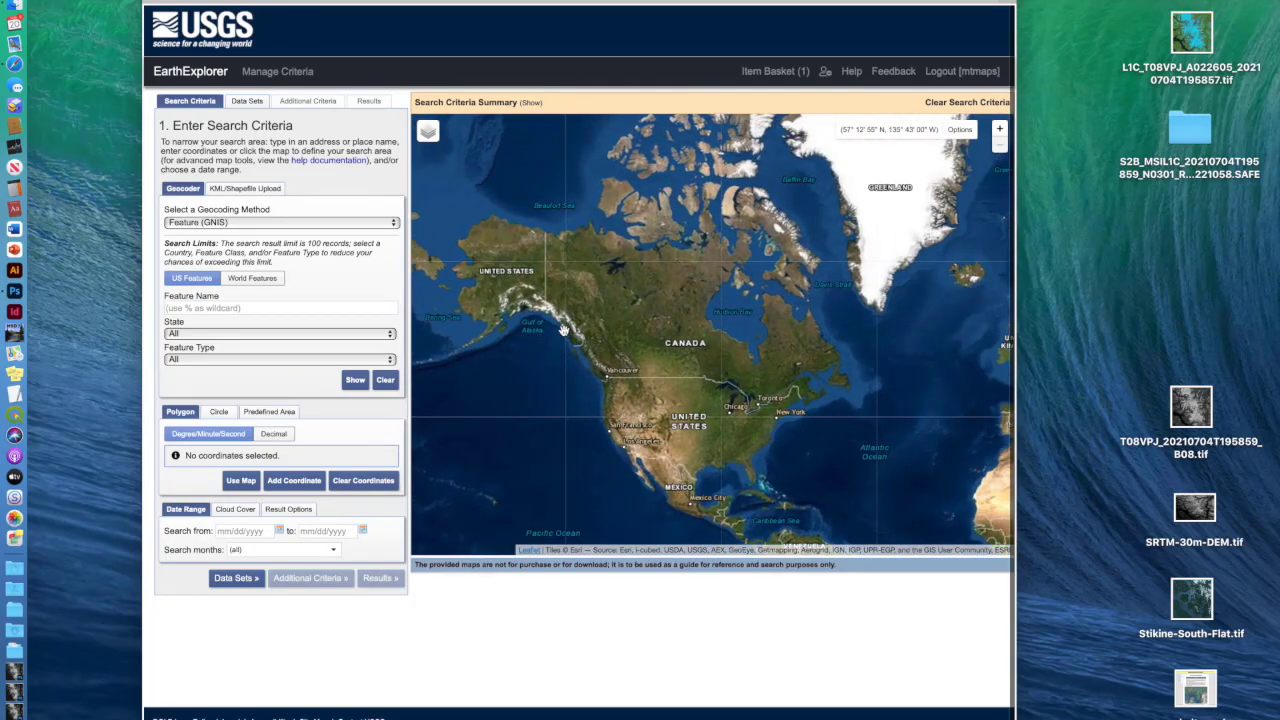
pyautogui.scroll(3, 566, 331)
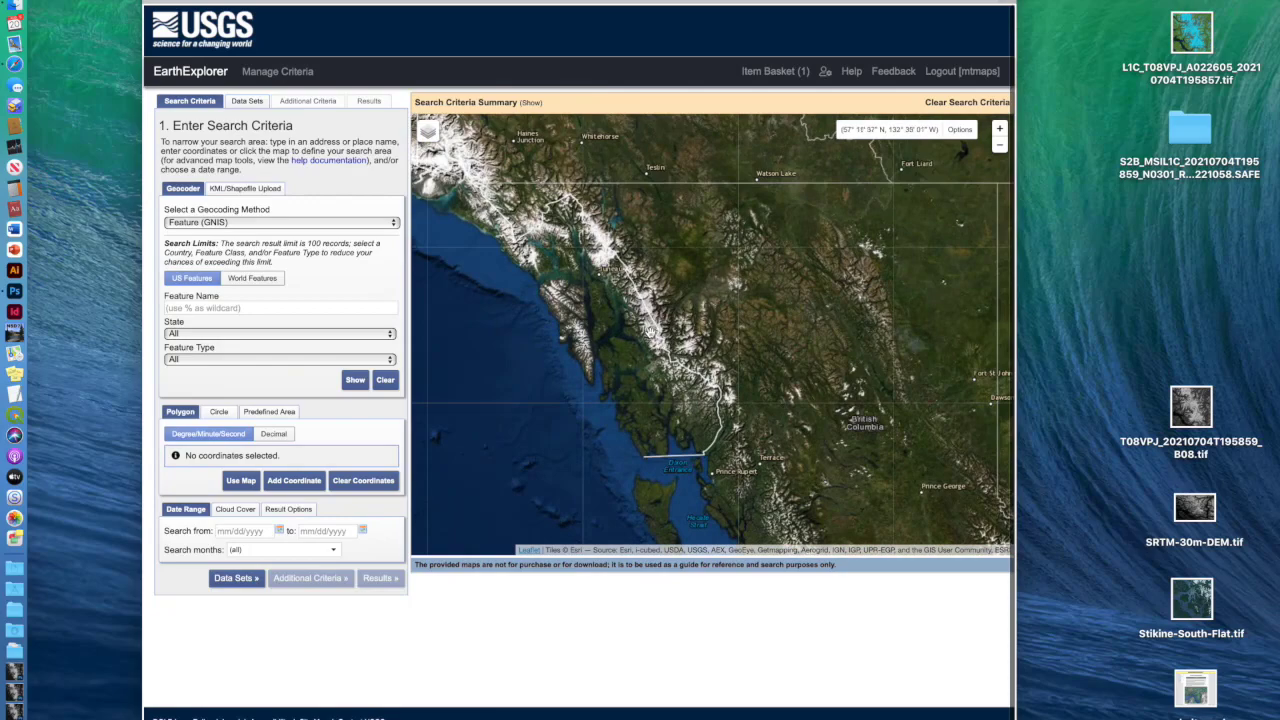
pyautogui.scroll(2, 655, 334)
pyautogui.scroll(2, 661, 324)
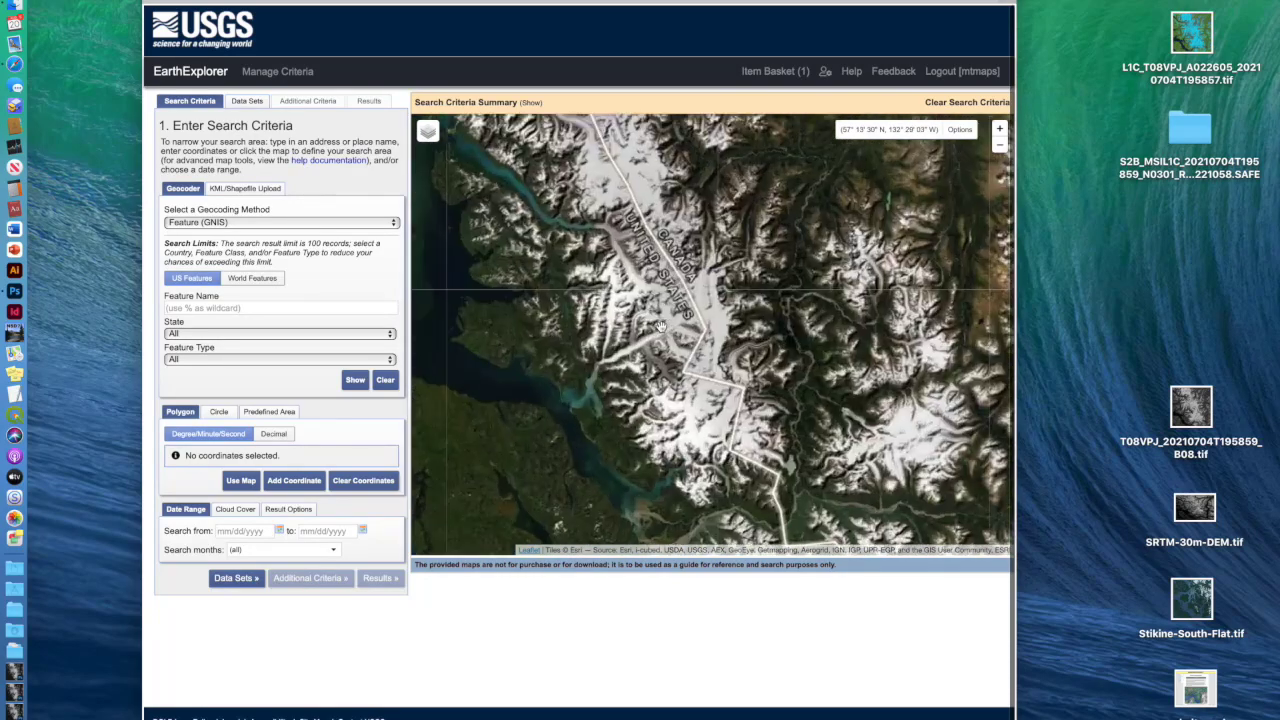
pyautogui.scroll(1, 628, 267)
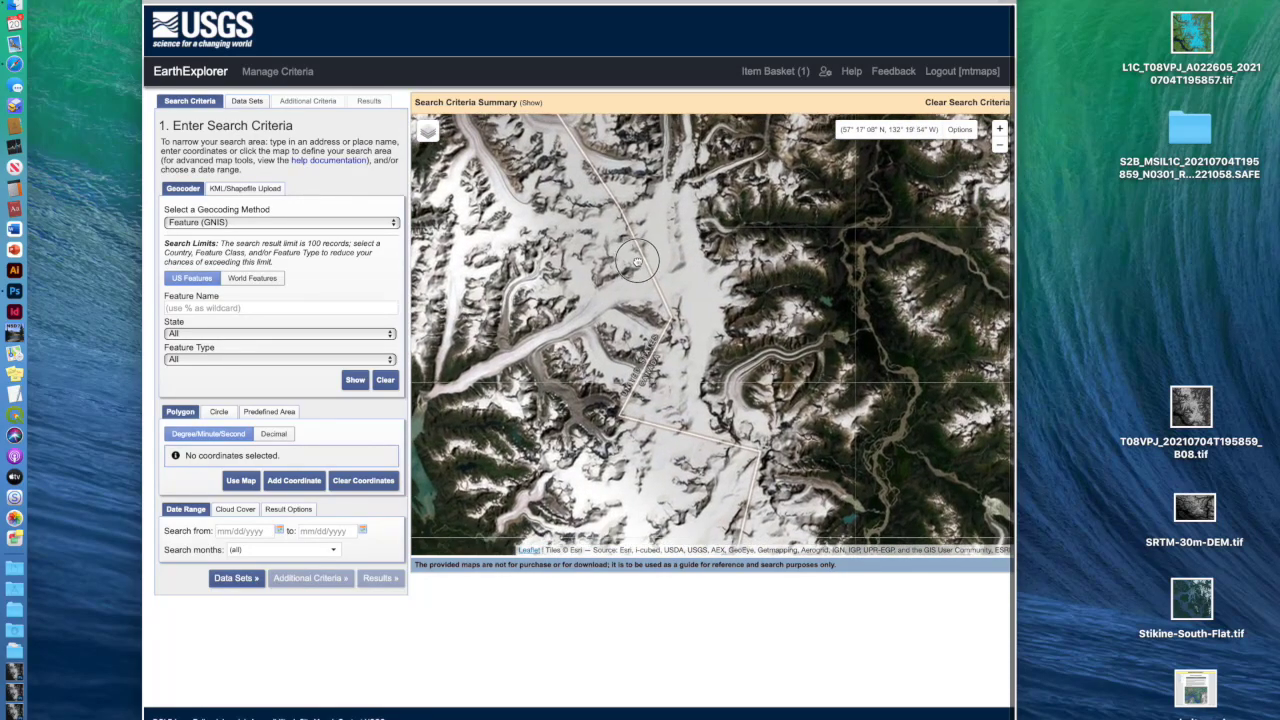
pyautogui.scroll(1, 640, 311)
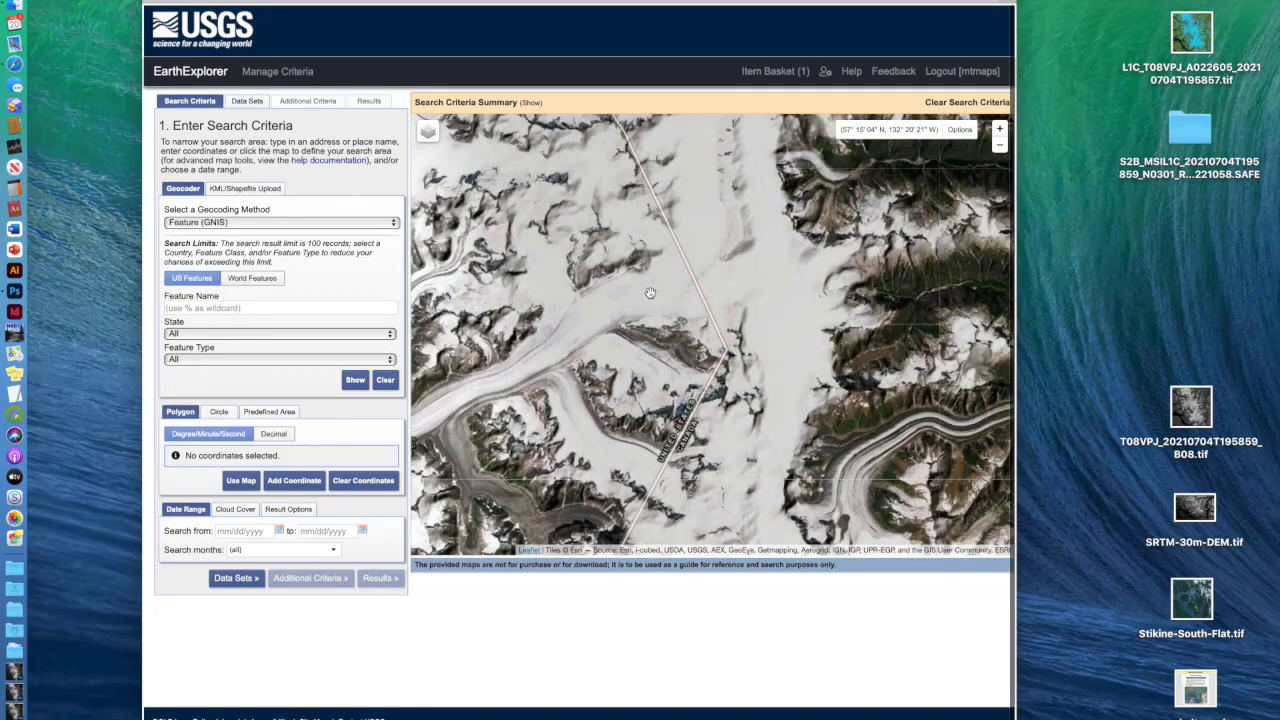
pyautogui.moveTo(650, 293); pyautogui.dragTo(714, 297)
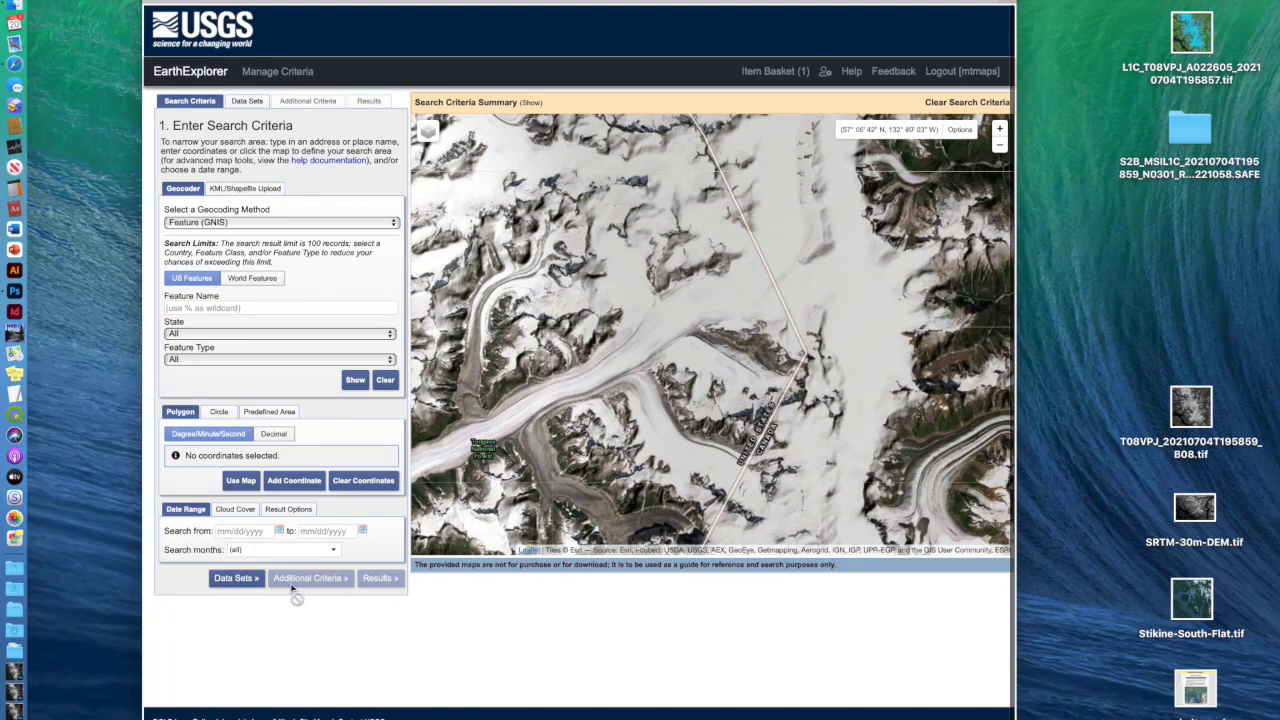
pyautogui.click(238, 484)
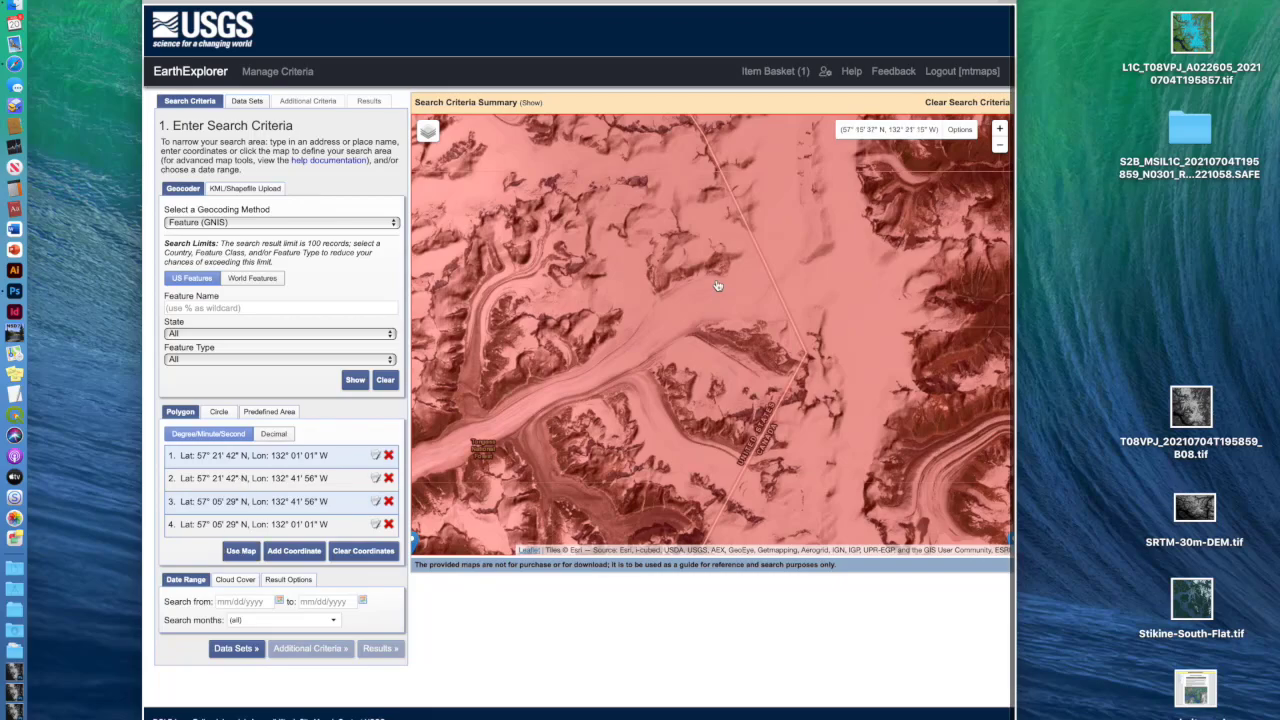
pyautogui.scroll(-4, 717, 286)
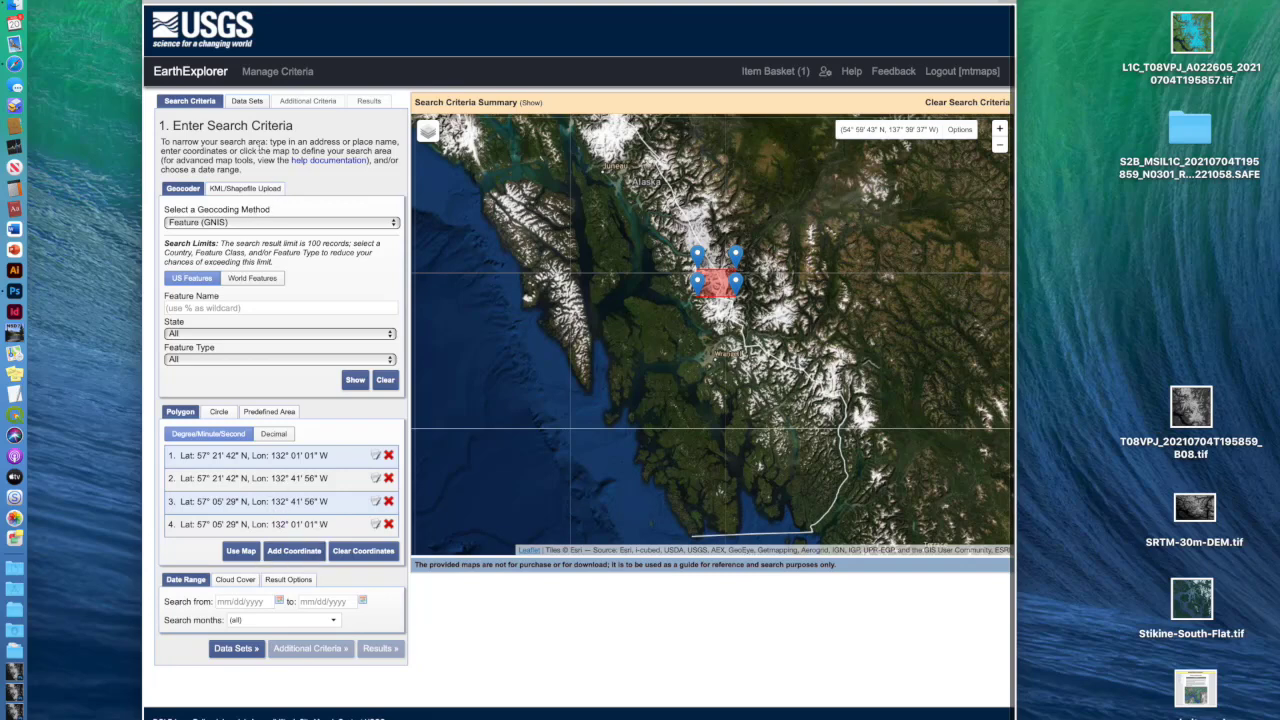
# Select Sentinel-2 as the data set to search and accept its data set message
pyautogui.click(247, 102)
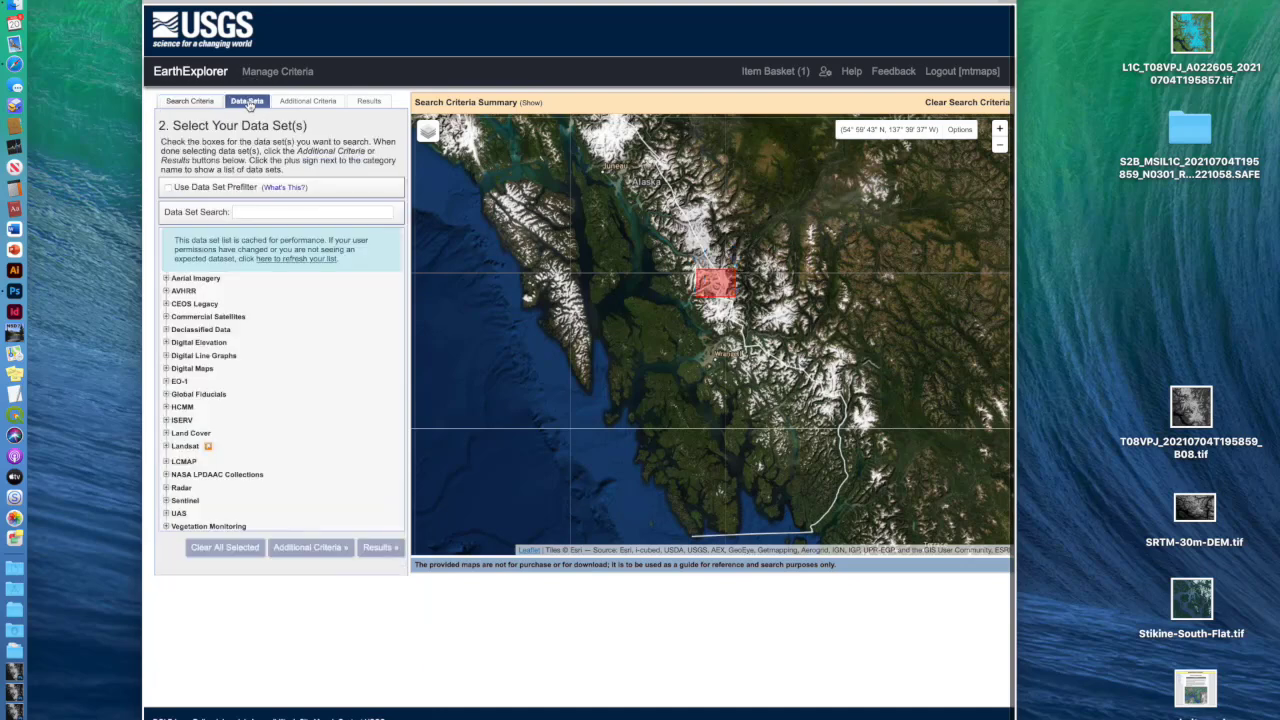
pyautogui.click(188, 501)
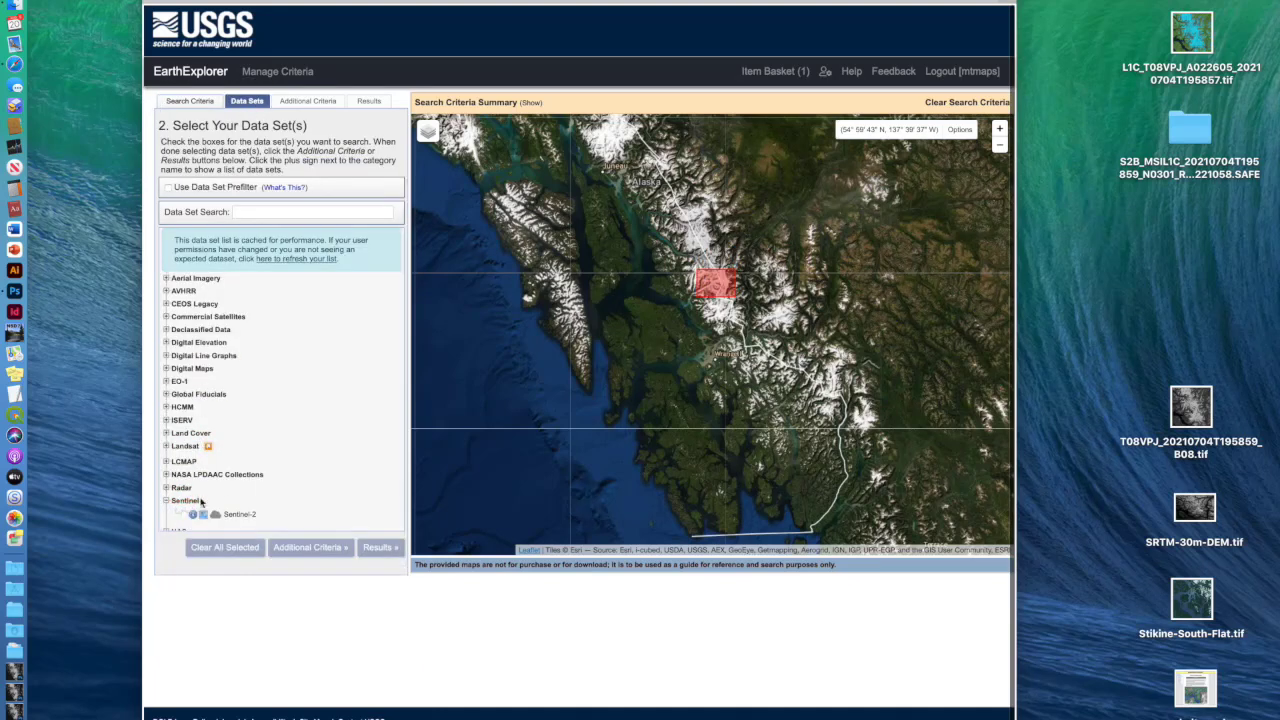
pyautogui.click(186, 515)
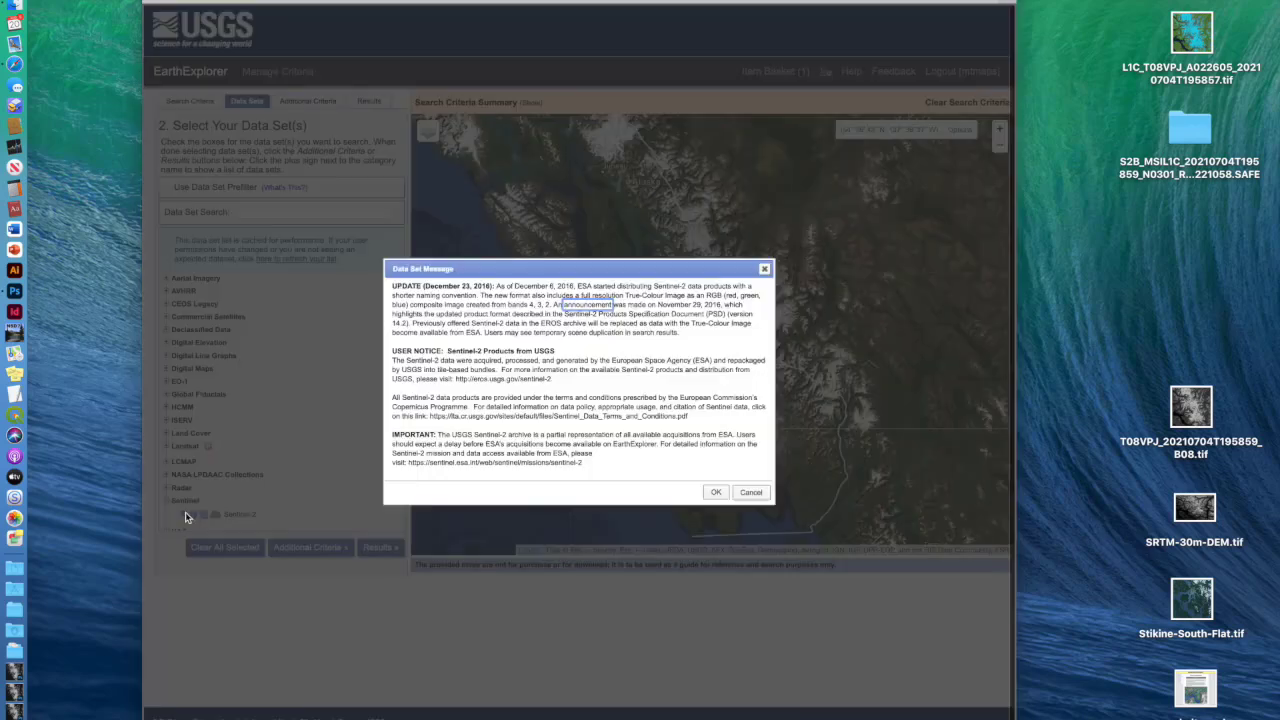
pyautogui.click(716, 494)
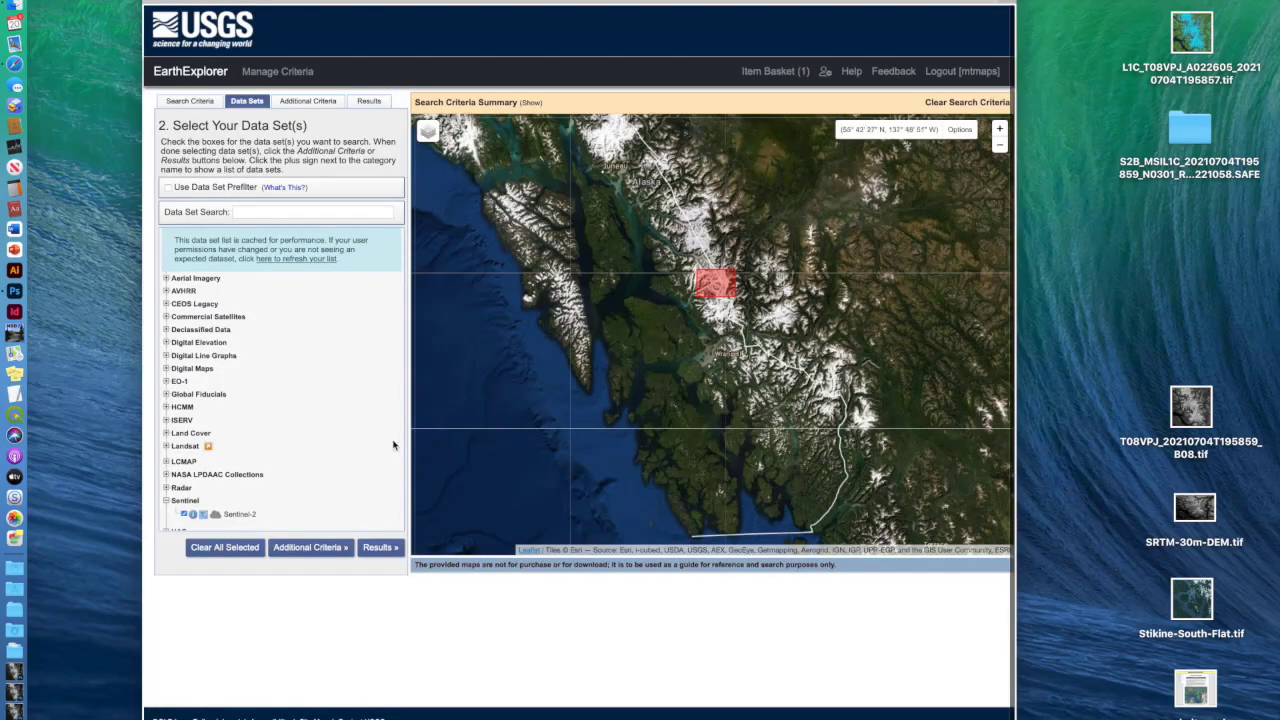
# Restrict the search months to June and July only, clearing all other months
pyautogui.click(190, 101)
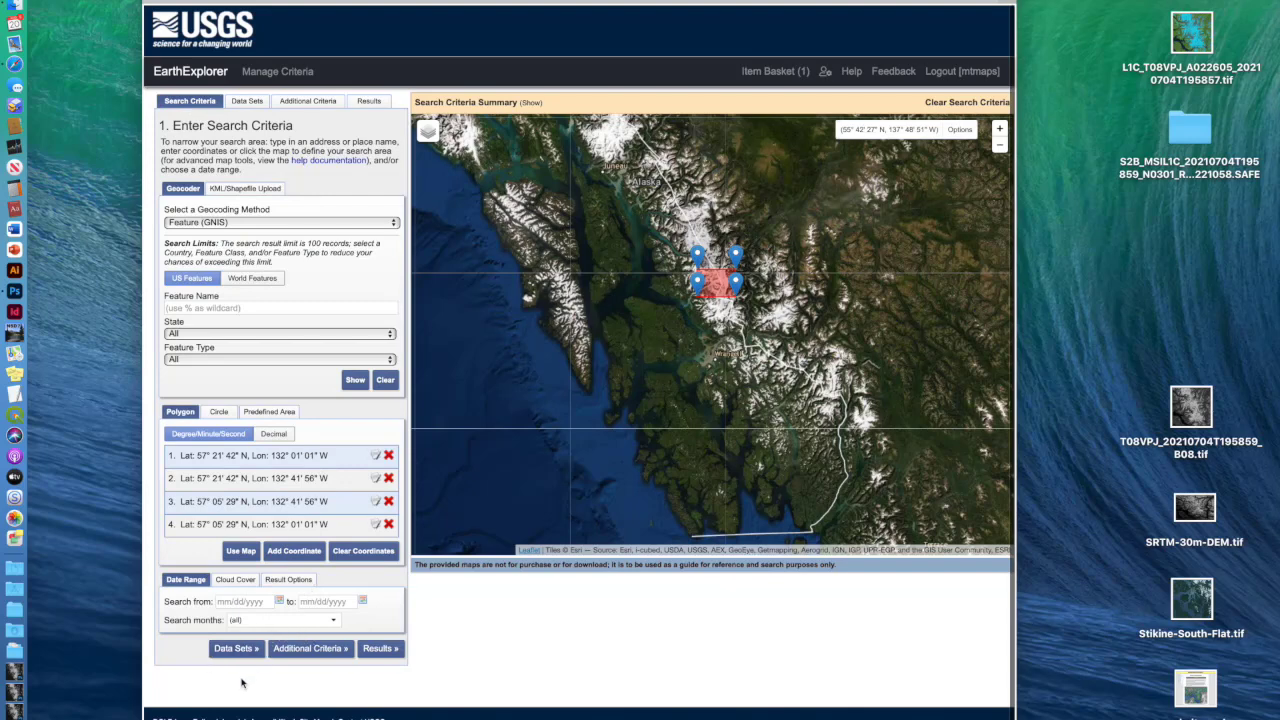
pyautogui.click(333, 620)
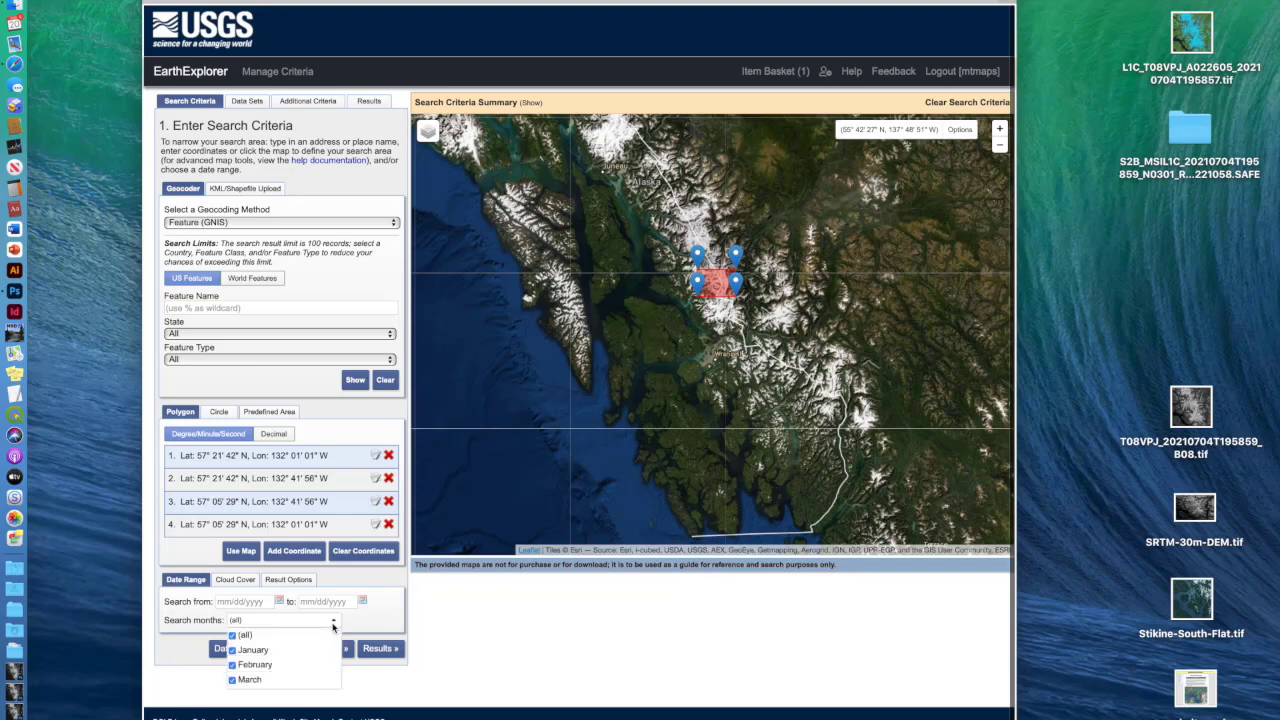
pyautogui.click(279, 638)
pyautogui.scroll(-3, 285, 643)
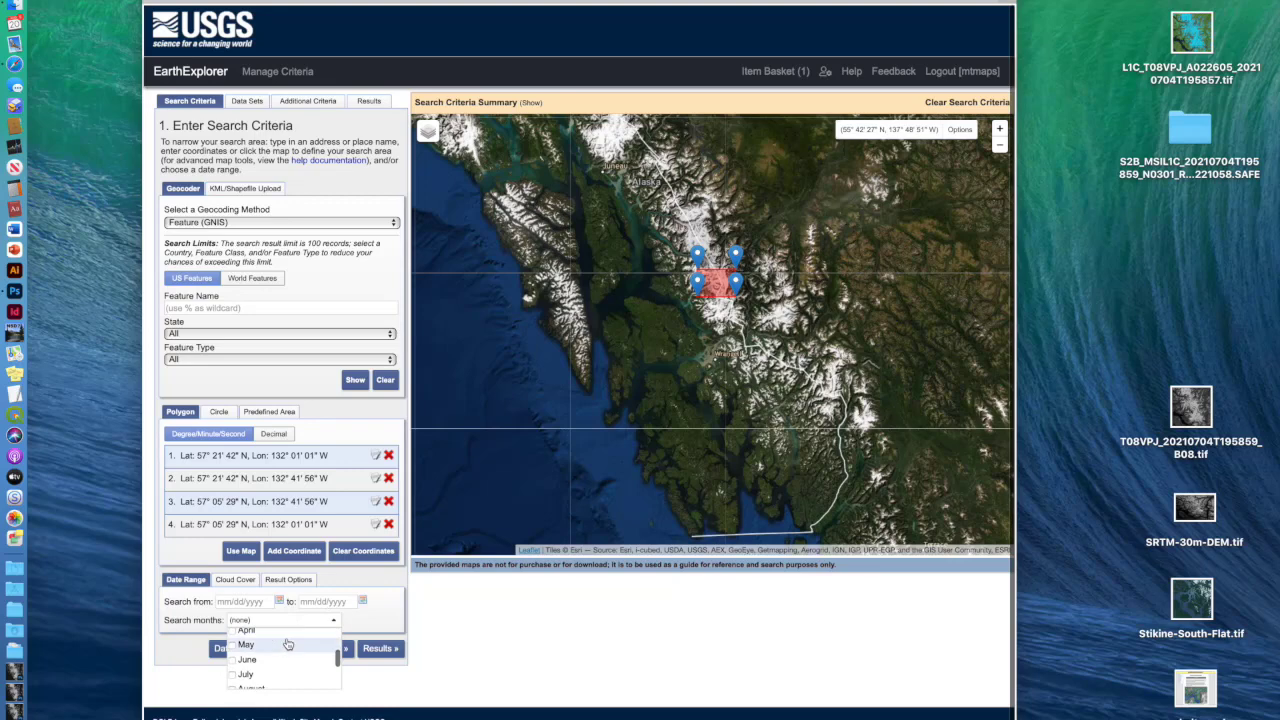
pyautogui.scroll(-3, 287, 643)
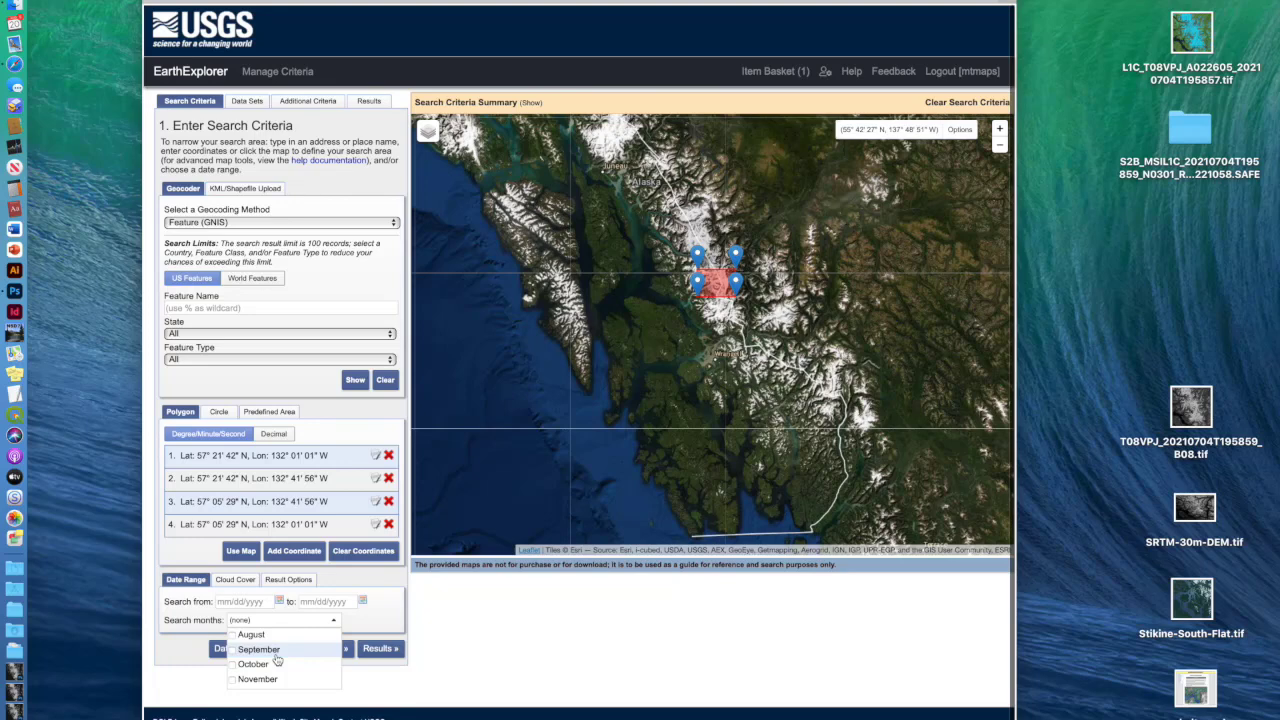
pyautogui.scroll(3, 277, 660)
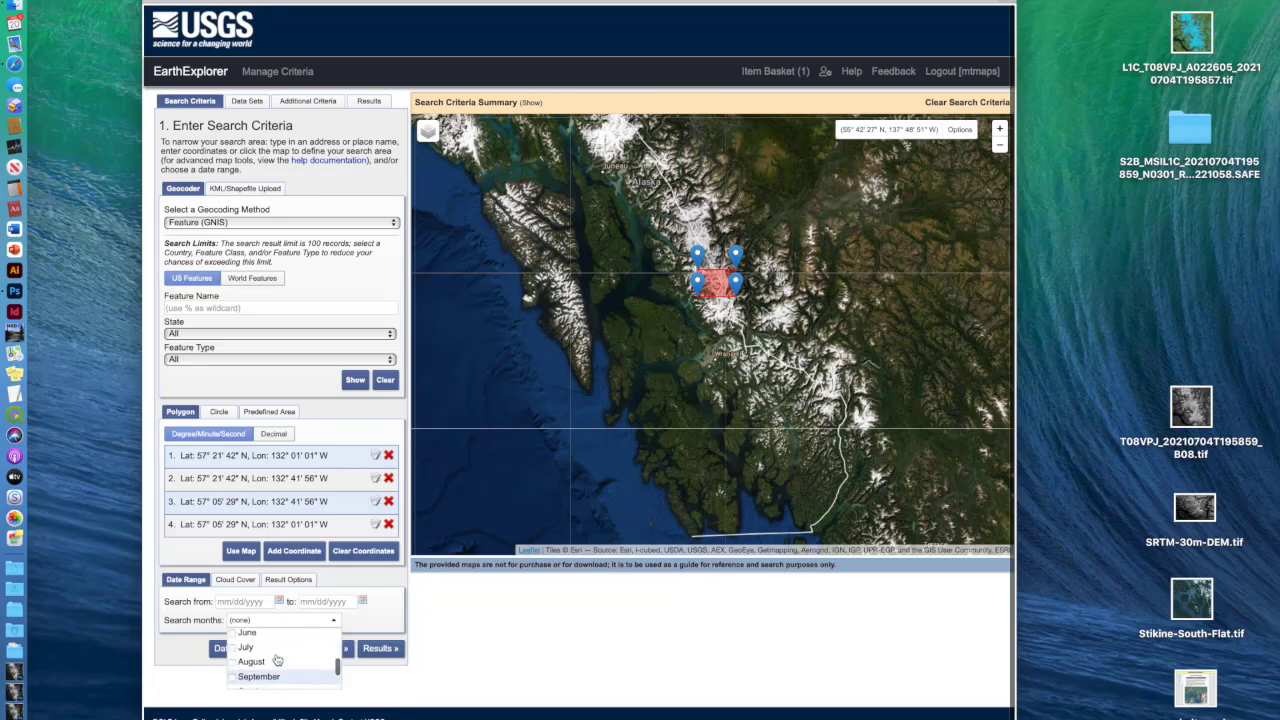
pyautogui.scroll(-3, 277, 660)
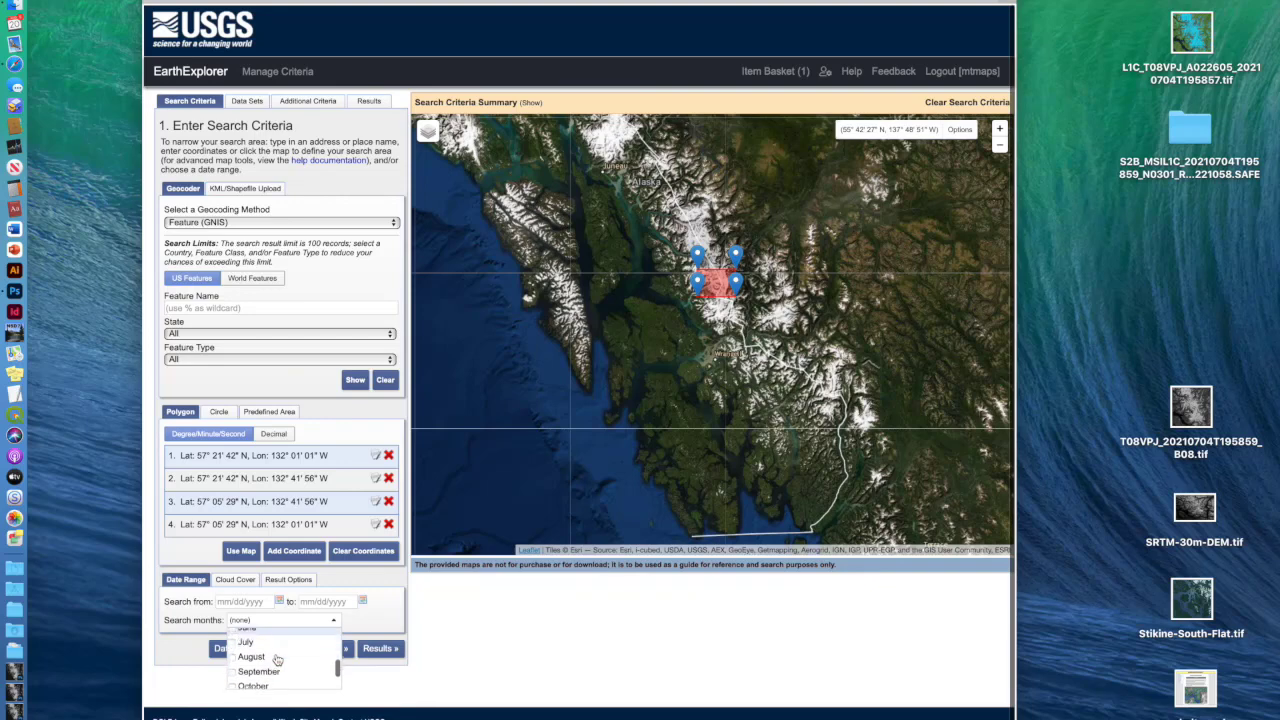
pyautogui.scroll(1, 277, 660)
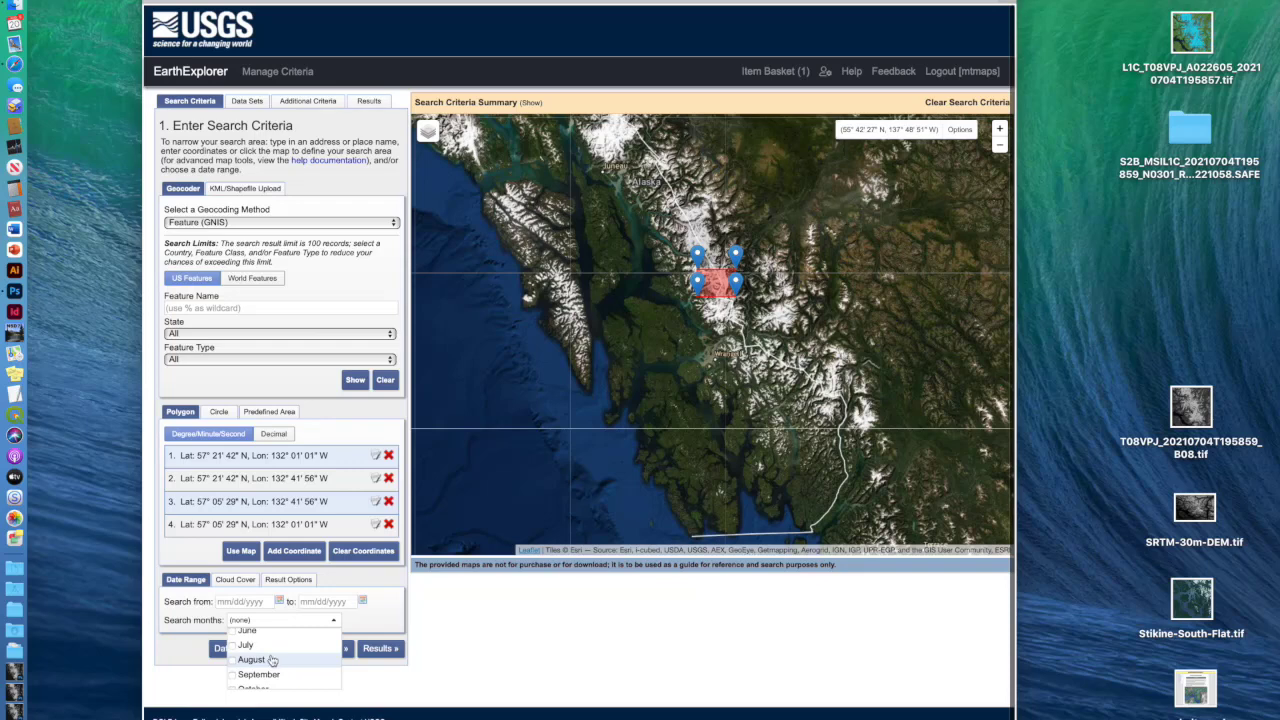
pyautogui.scroll(1, 265, 650)
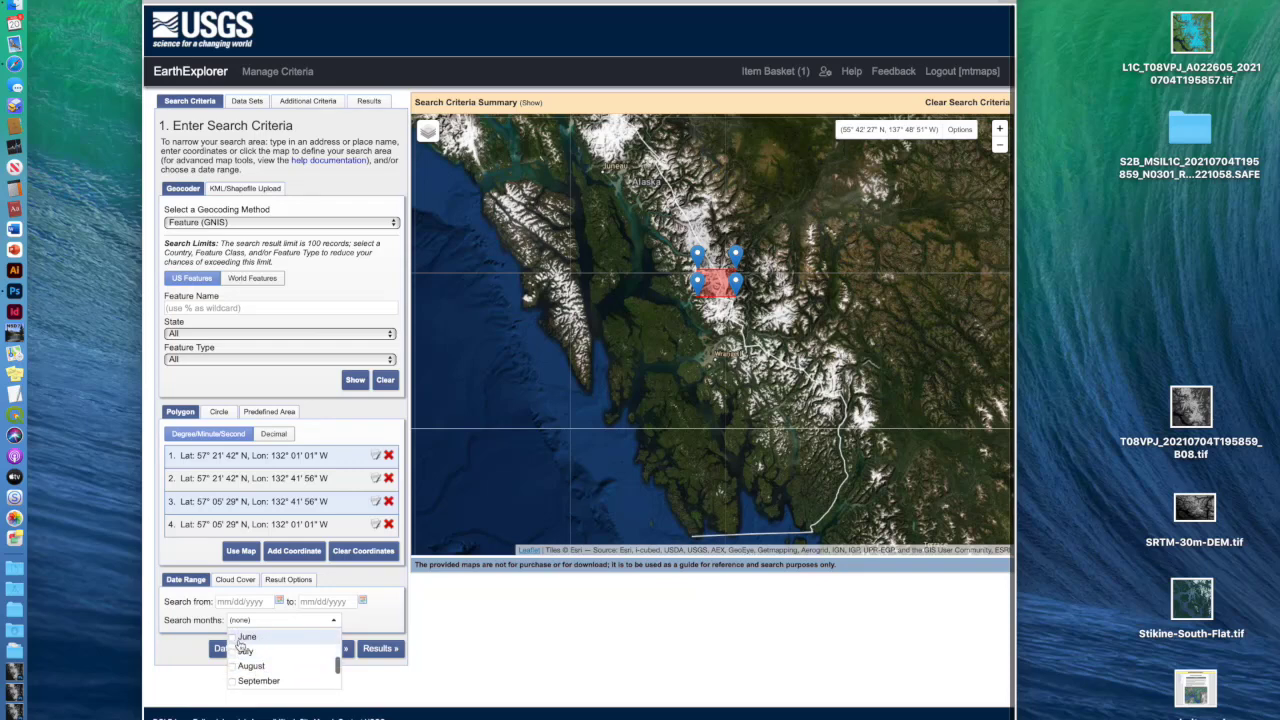
pyautogui.click(235, 641)
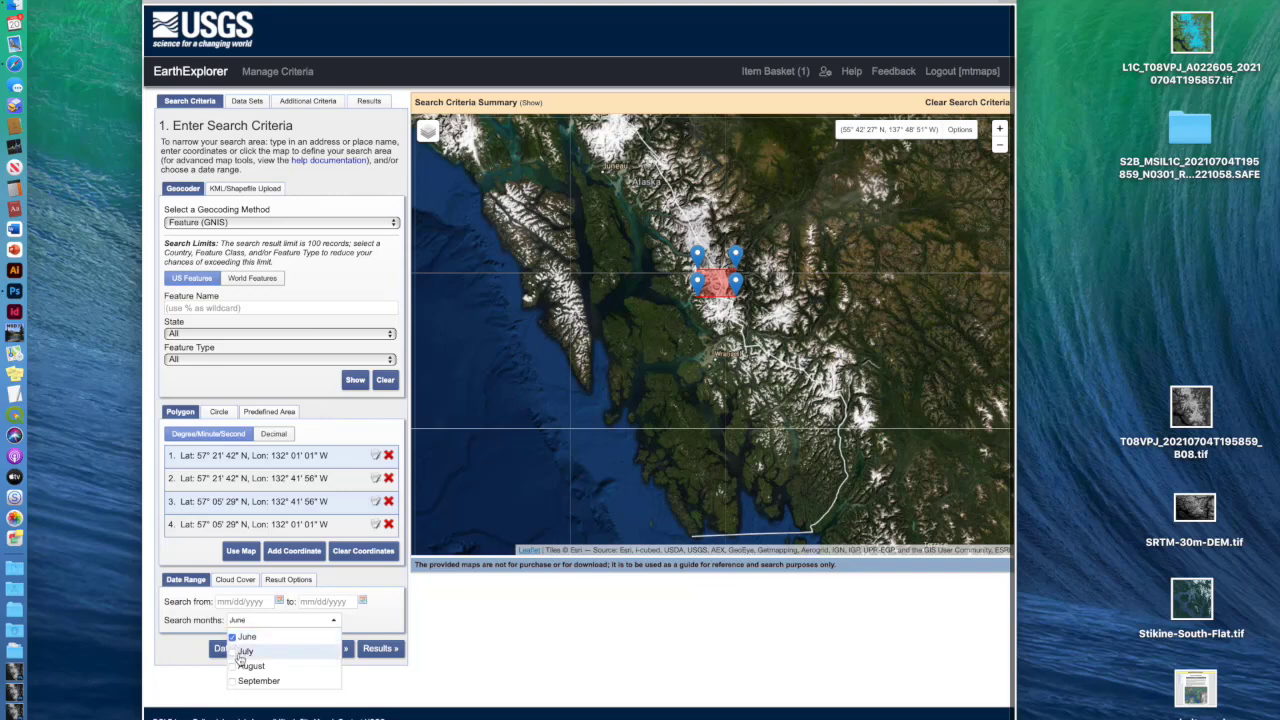
pyautogui.click(237, 652)
pyautogui.click(179, 658)
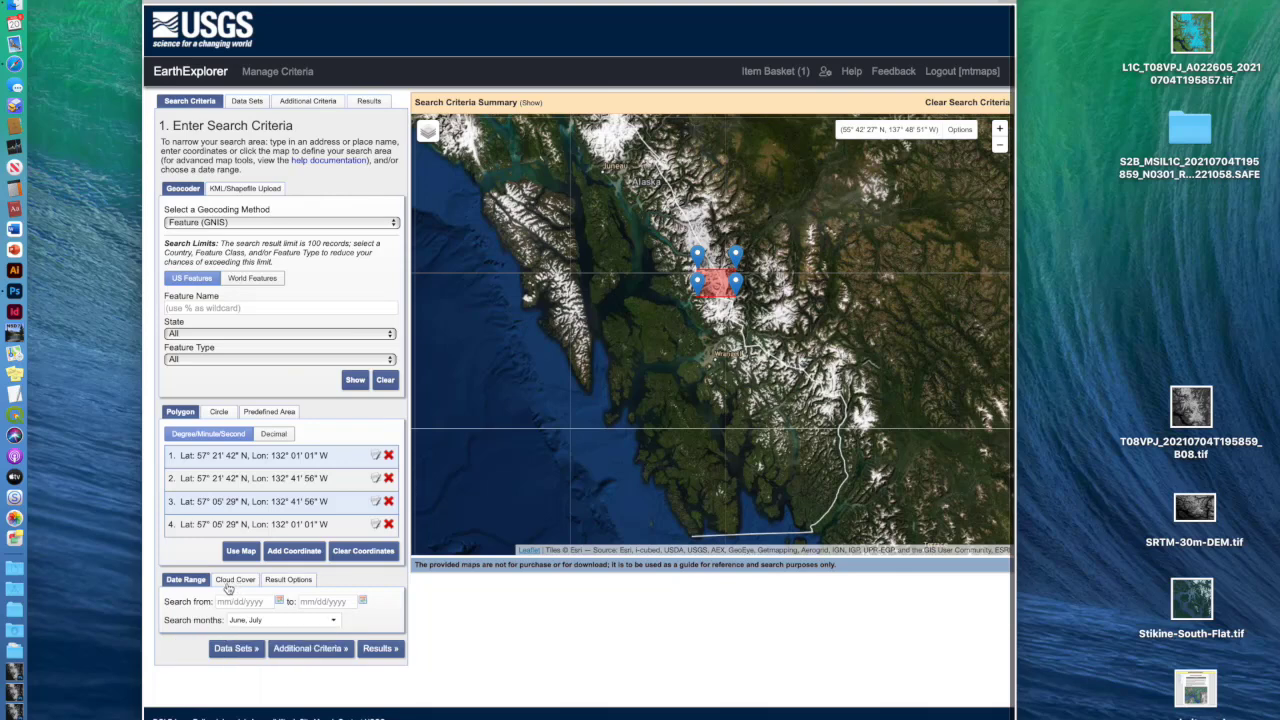
# Limit the cloud cover range to 0% - 10% and run the search for matching scenes
pyautogui.click(234, 582)
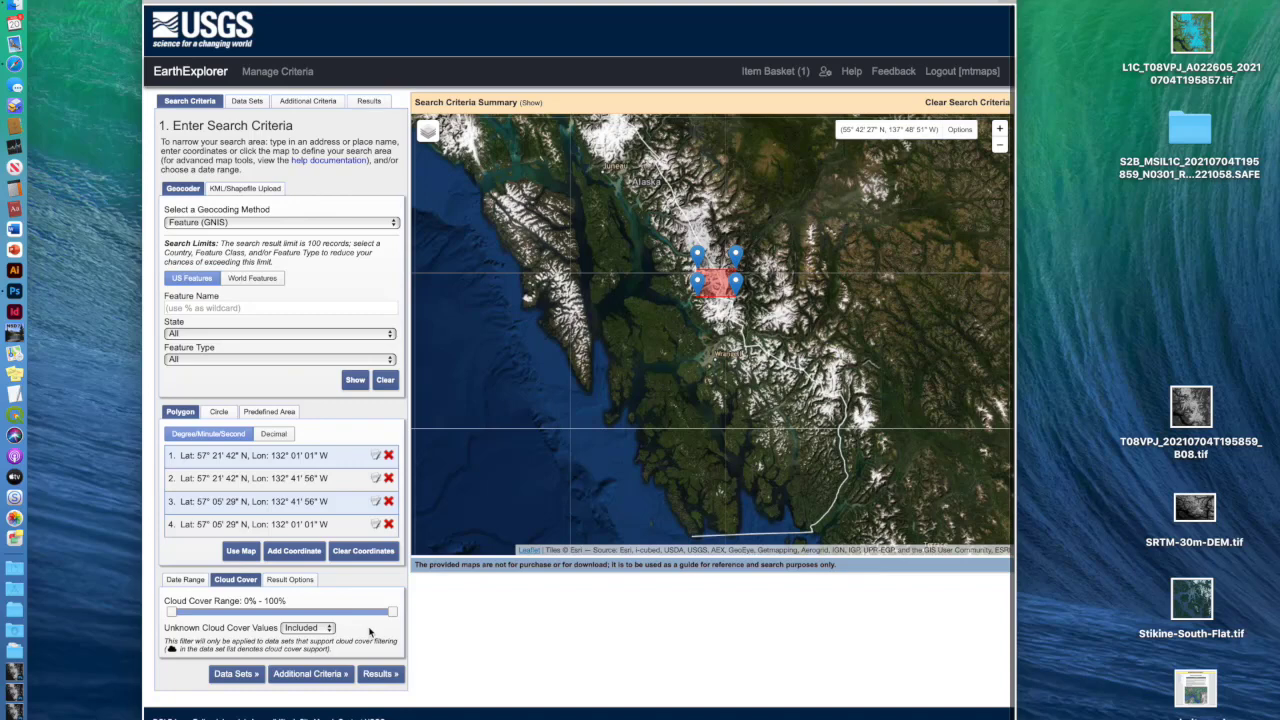
pyautogui.moveTo(391, 612); pyautogui.dragTo(195, 633)
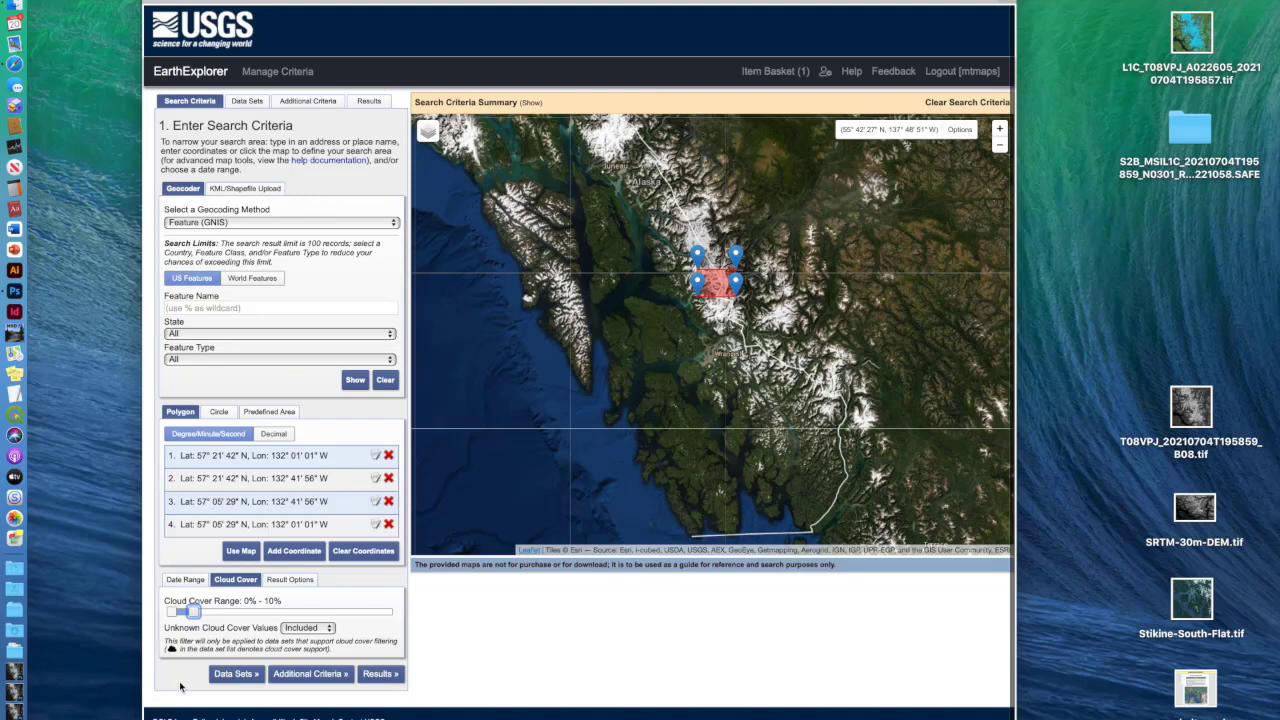
pyautogui.click(378, 675)
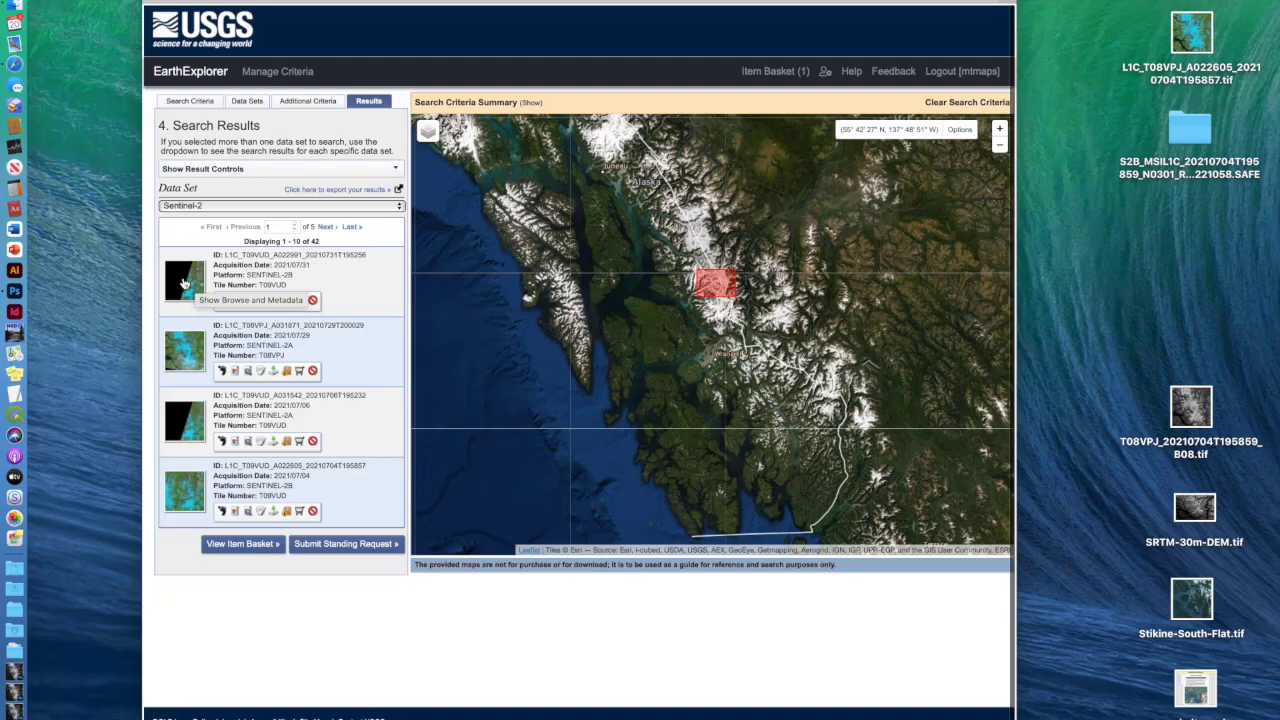
# Examine the browse images of the T08VPJ scenes acquired 2021/07/29 and 2021/07/04 for cloud and coverage of the search area
pyautogui.click(192, 352)
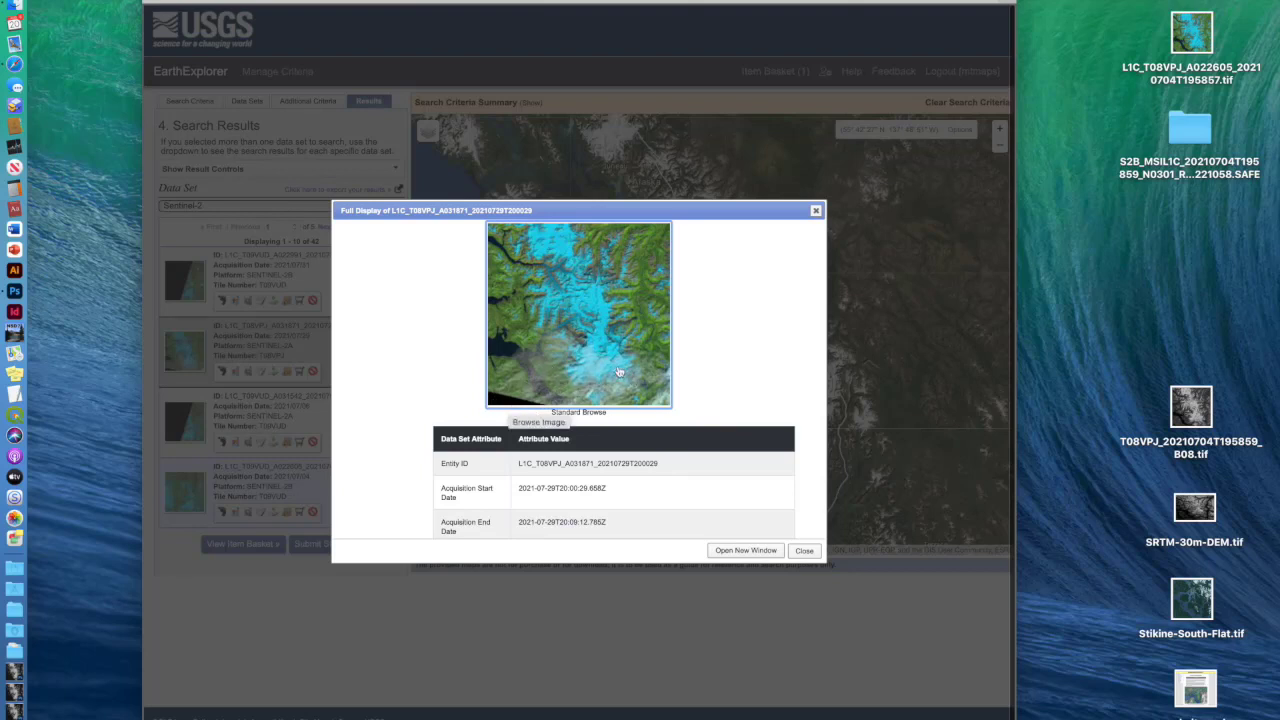
pyautogui.click(816, 210)
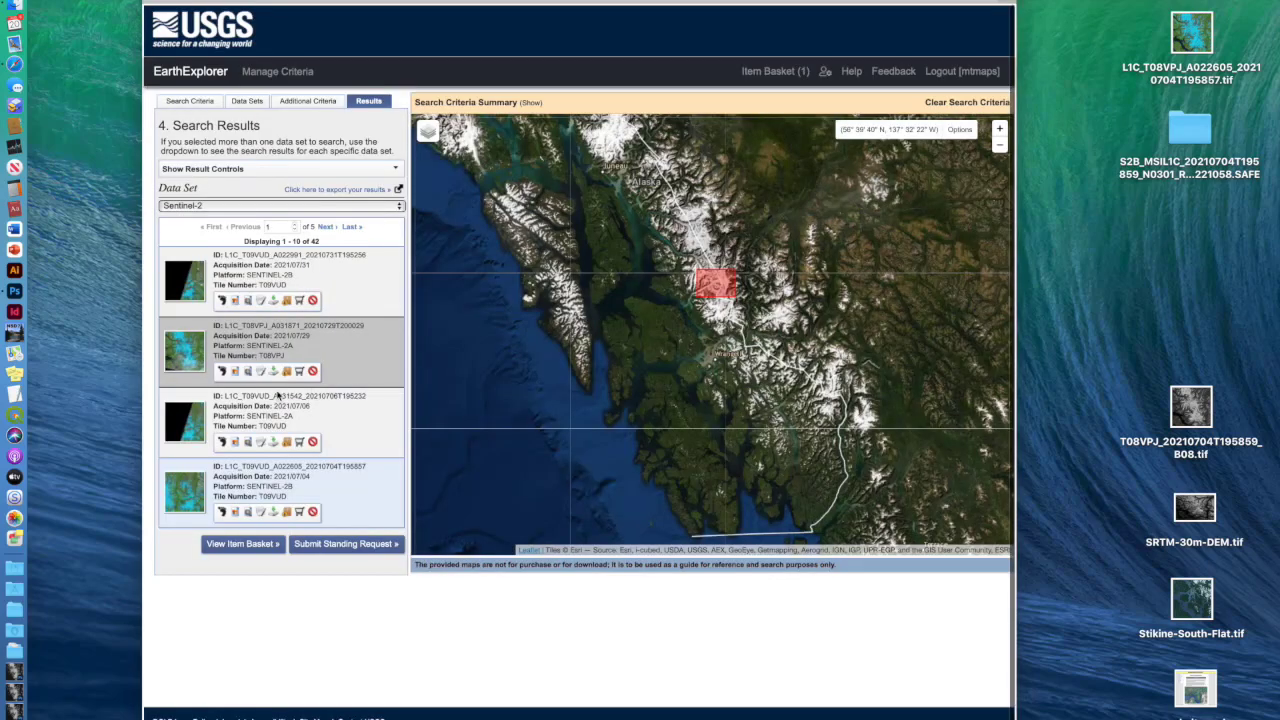
pyautogui.scroll(-5, 280, 395)
pyautogui.scroll(-1, 278, 397)
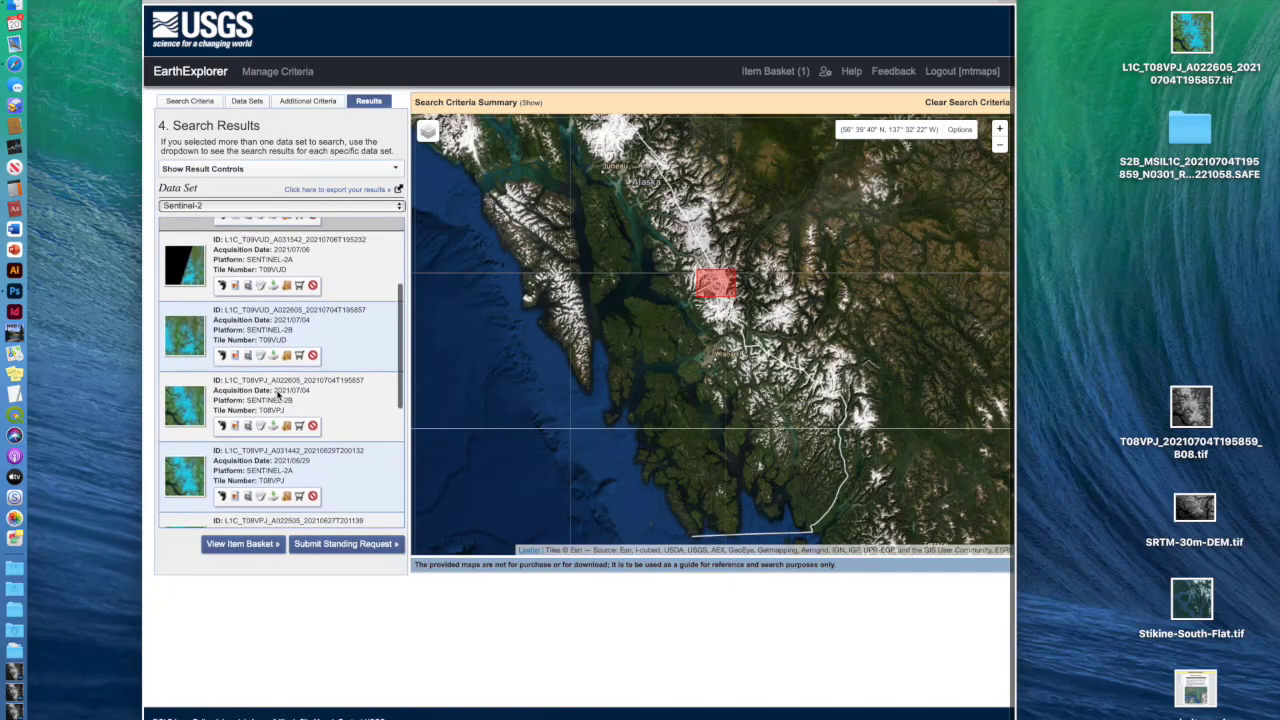
pyautogui.click(183, 410)
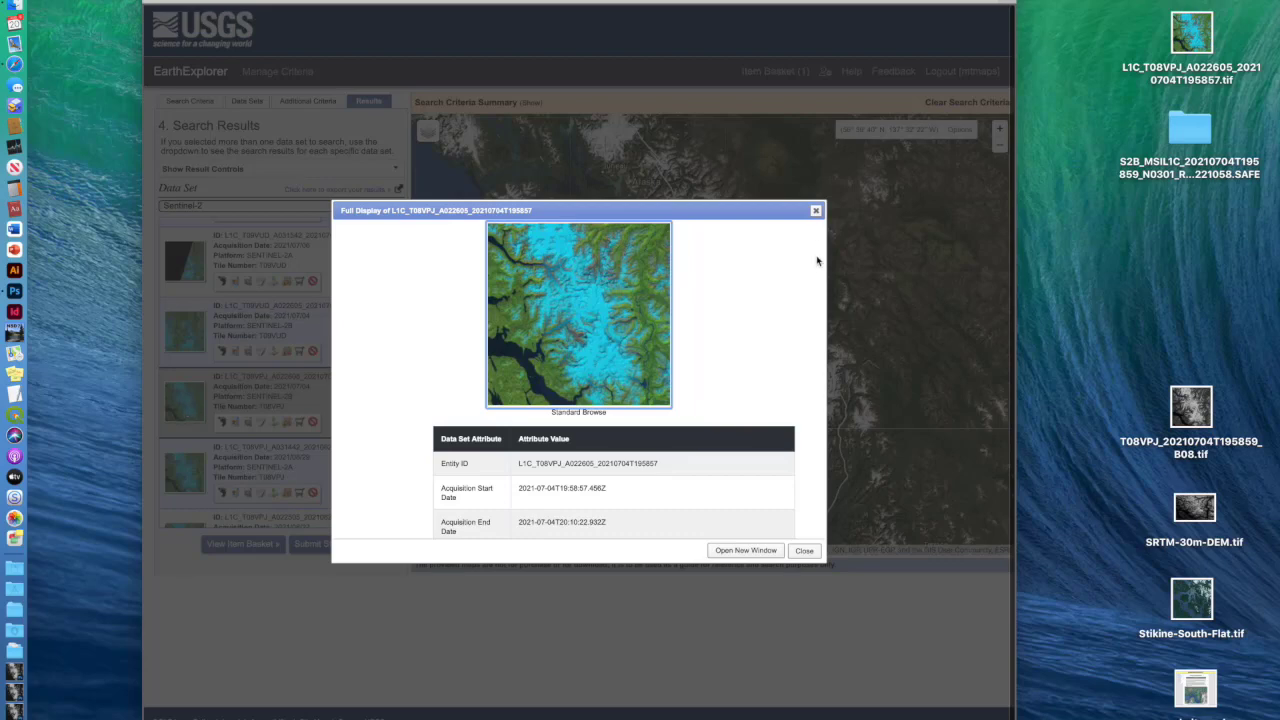
pyautogui.click(816, 213)
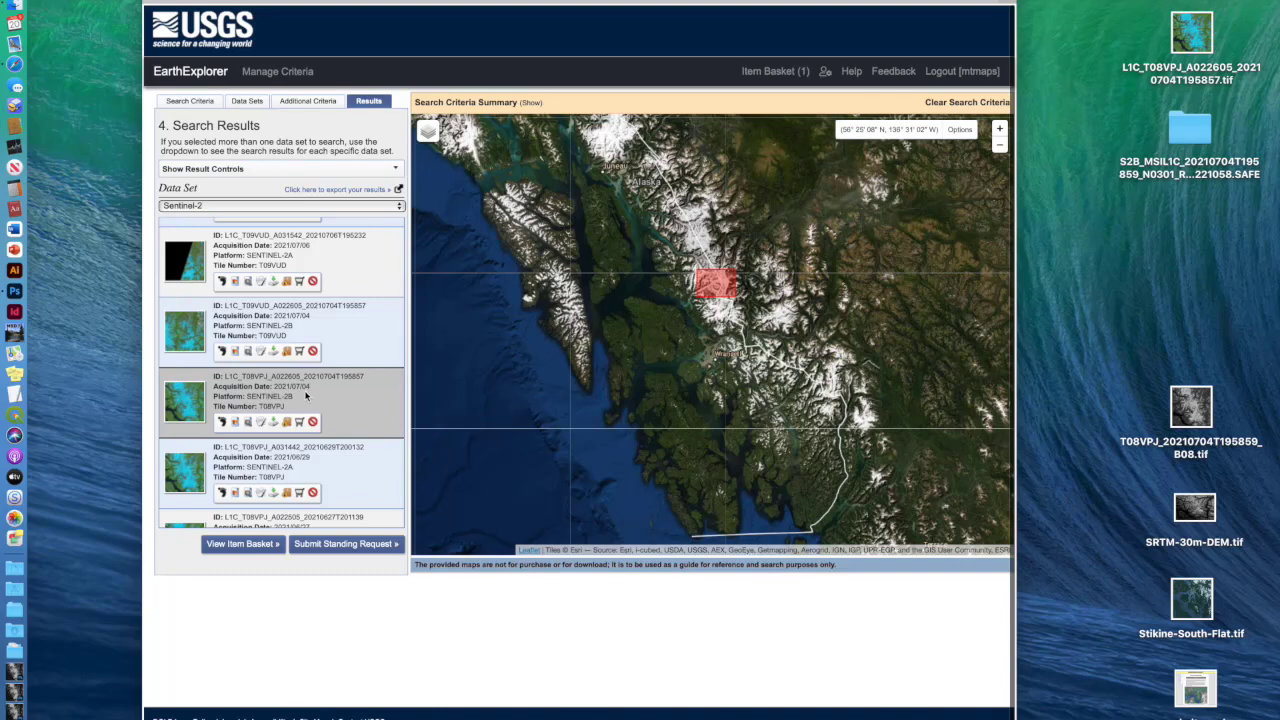
# Show the footprint of the 2021/07/04 T08VPJ scene on the map and review its download options without downloading
pyautogui.click(222, 421)
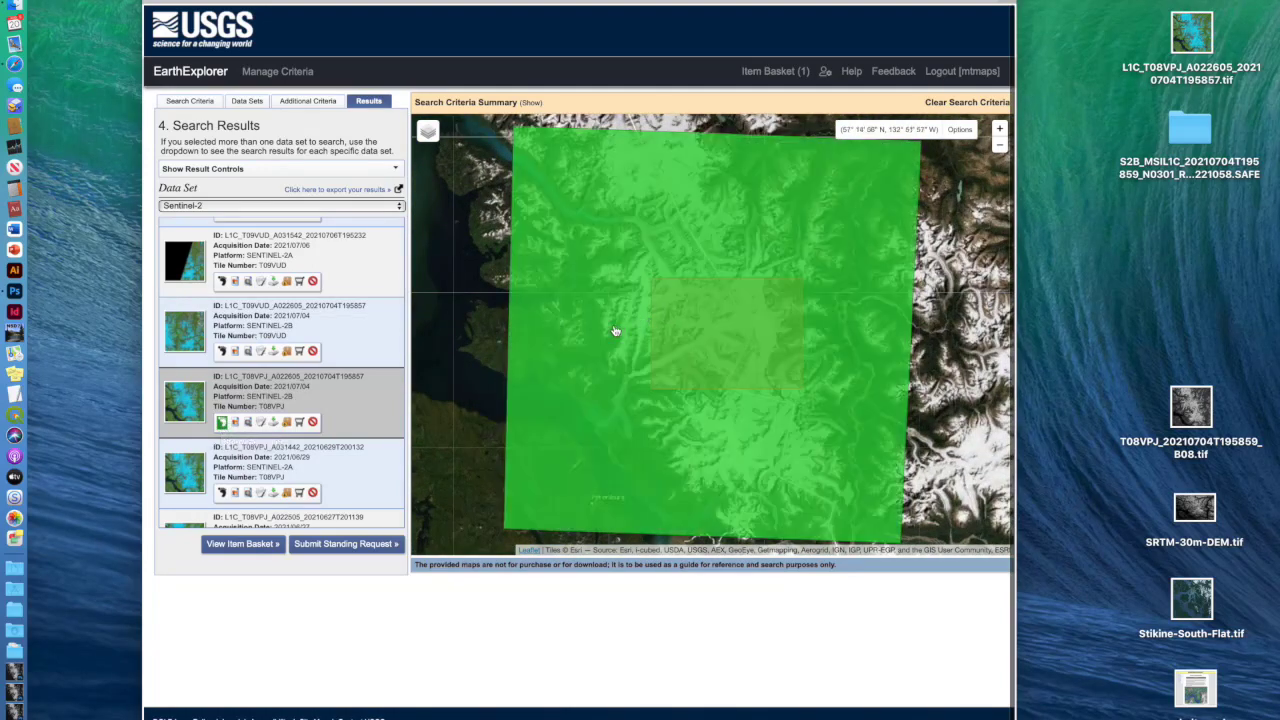
pyautogui.scroll(-2, 614, 331)
pyautogui.scroll(-1, 614, 331)
pyautogui.scroll(1, 614, 331)
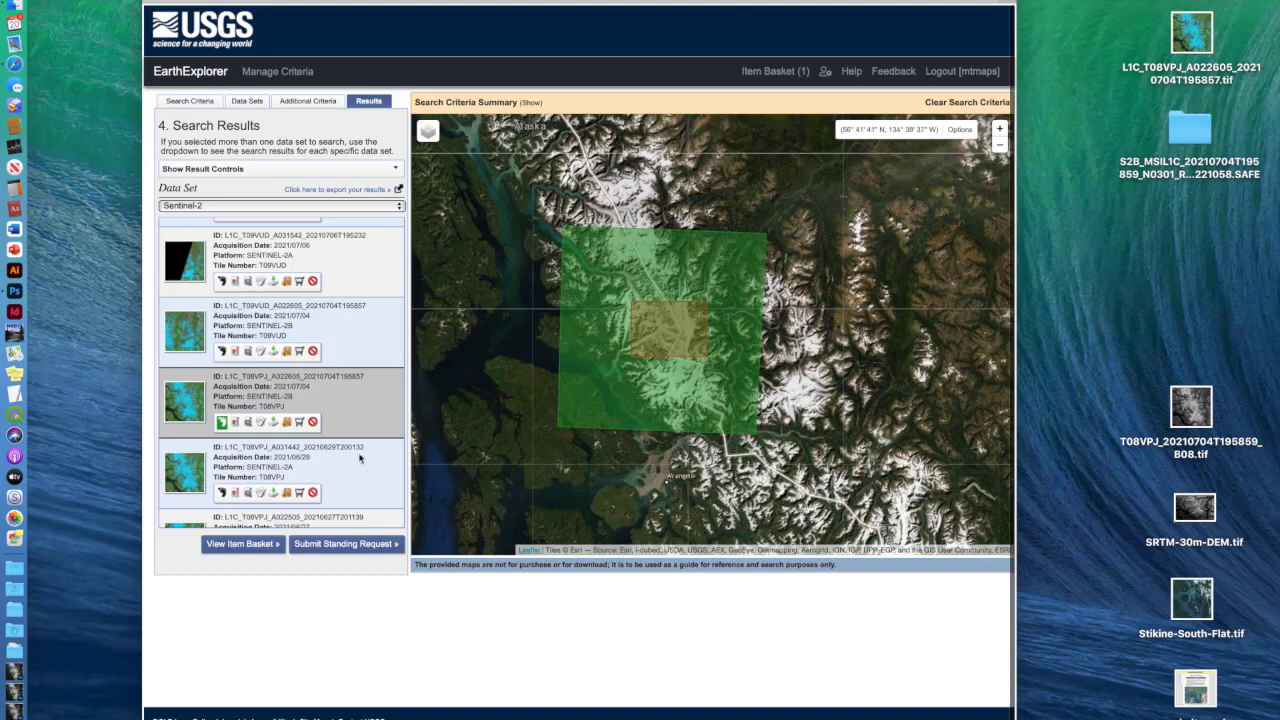
pyautogui.click(273, 424)
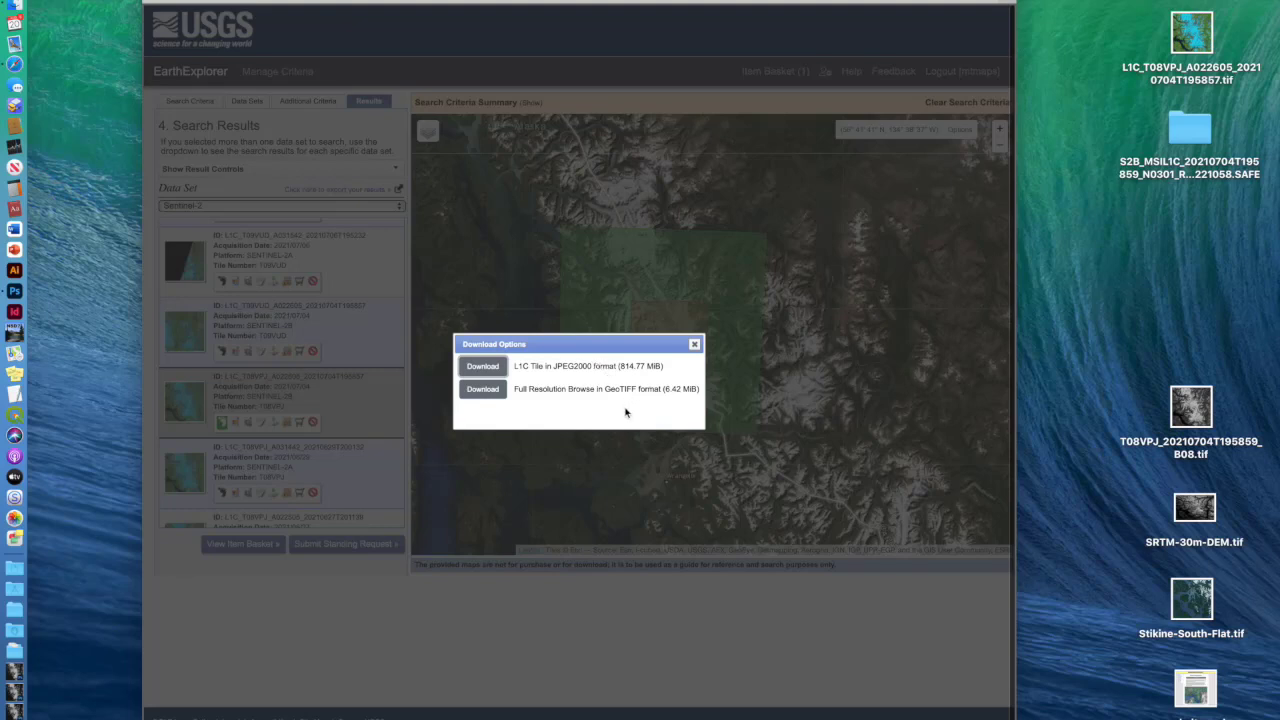
pyautogui.click(695, 345)
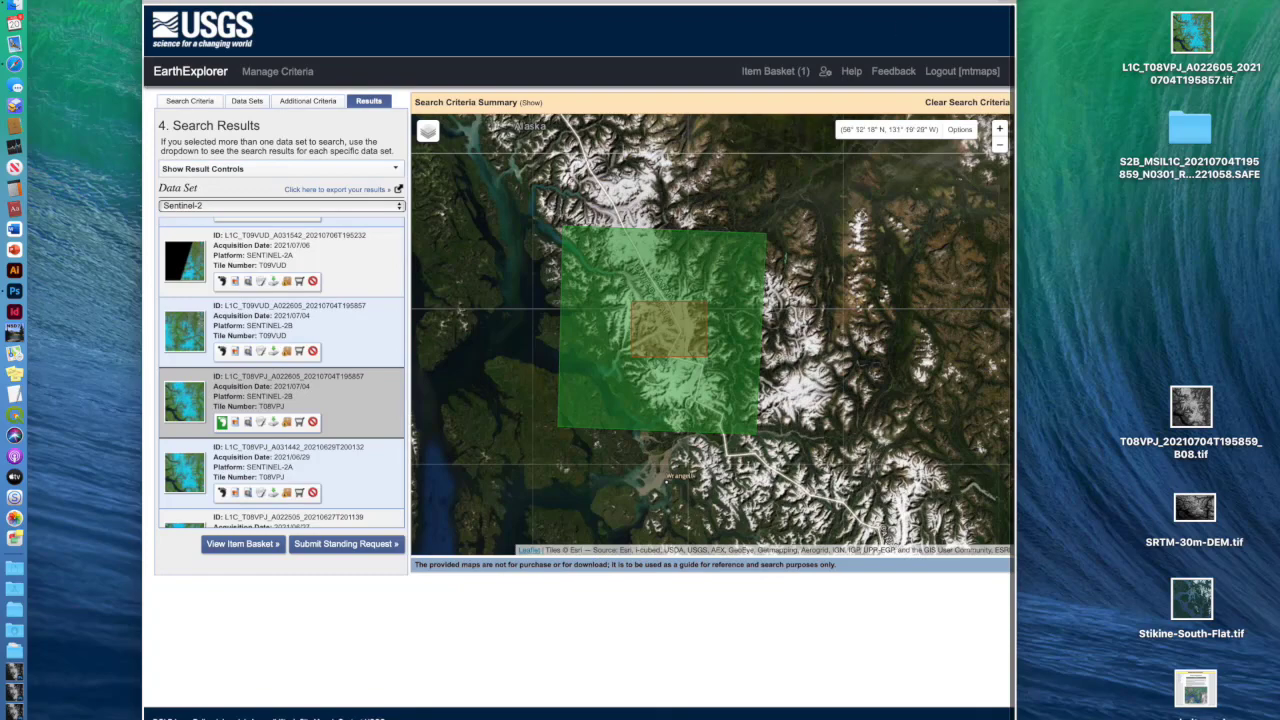
# Hide the browser, open L1C_T08VPJ_A022605_20210704T195857.tif from the desktop in Photoshop, and reposition and enlarge its window
pyautogui.press('super+a')
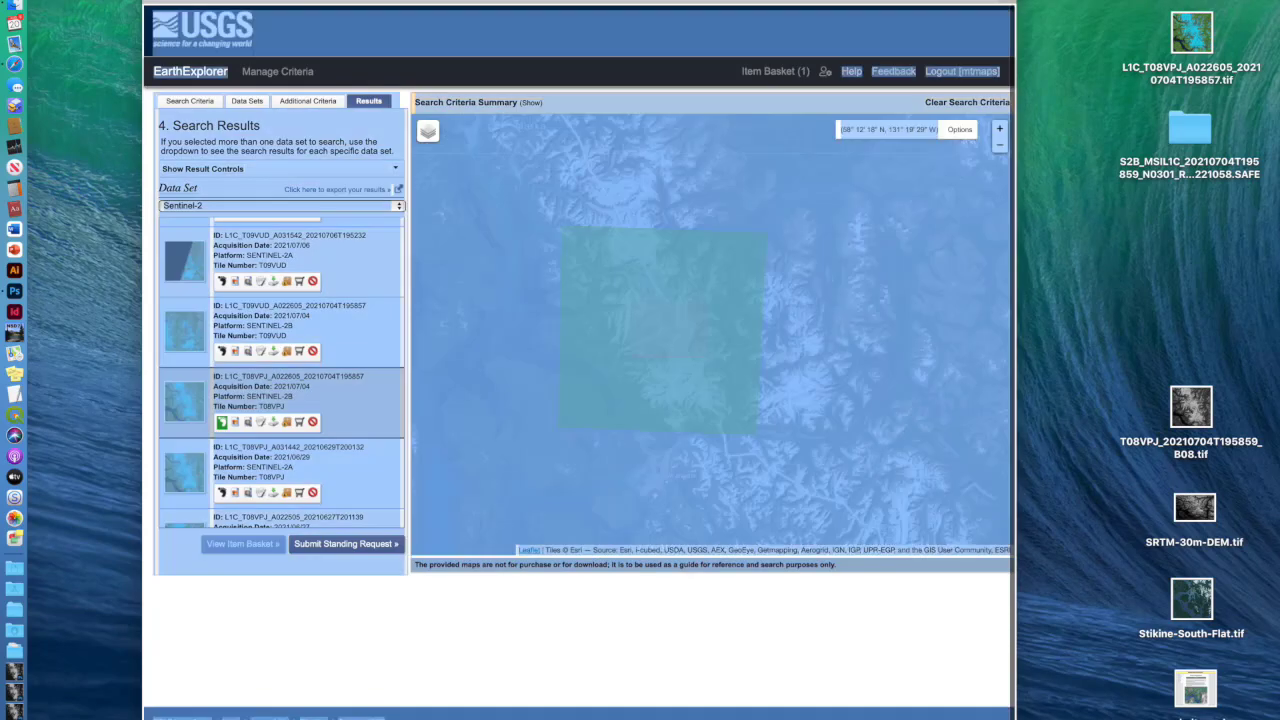
pyautogui.press('super+h')
pyautogui.click(912, 2)
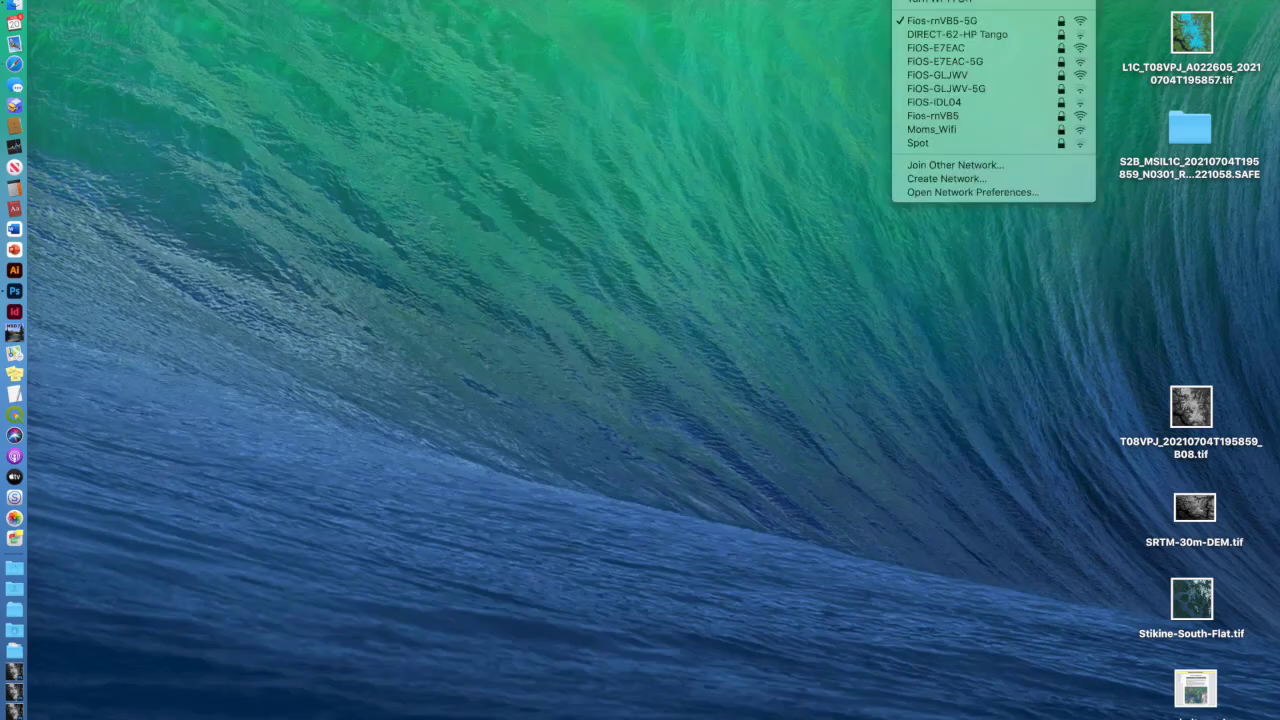
pyautogui.click(912, 2)
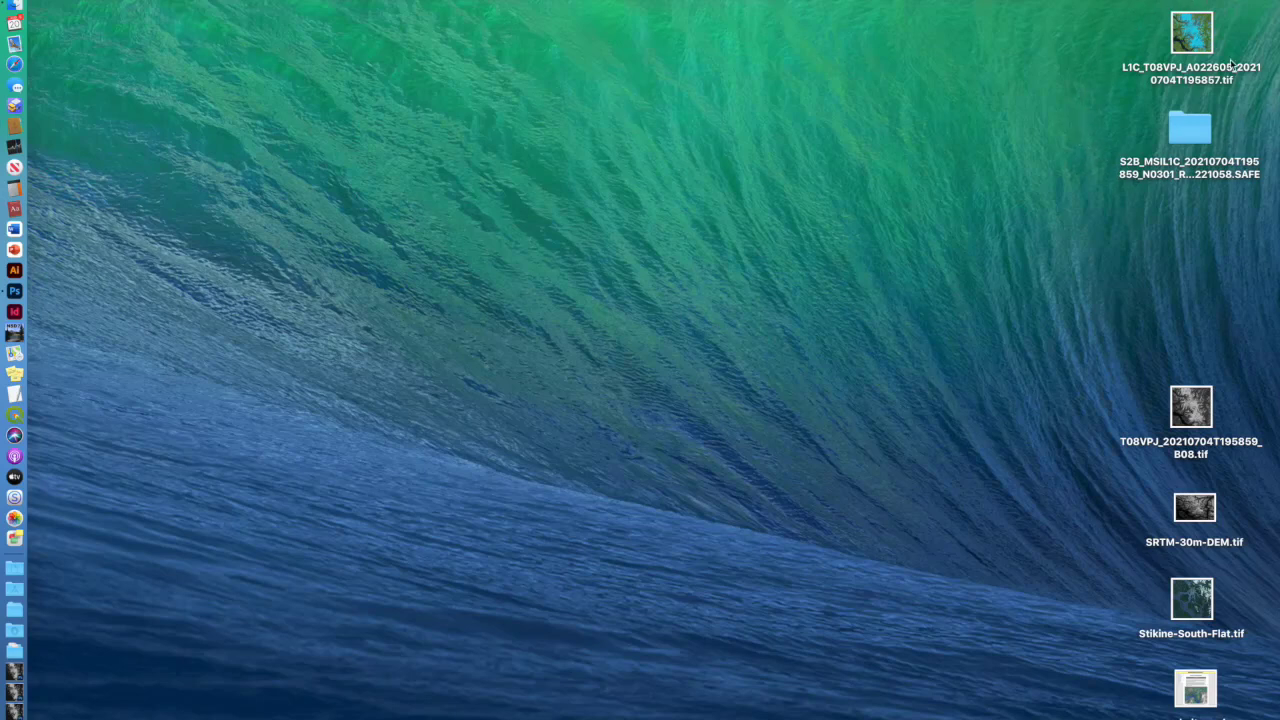
pyautogui.doubleClick(1190, 36)
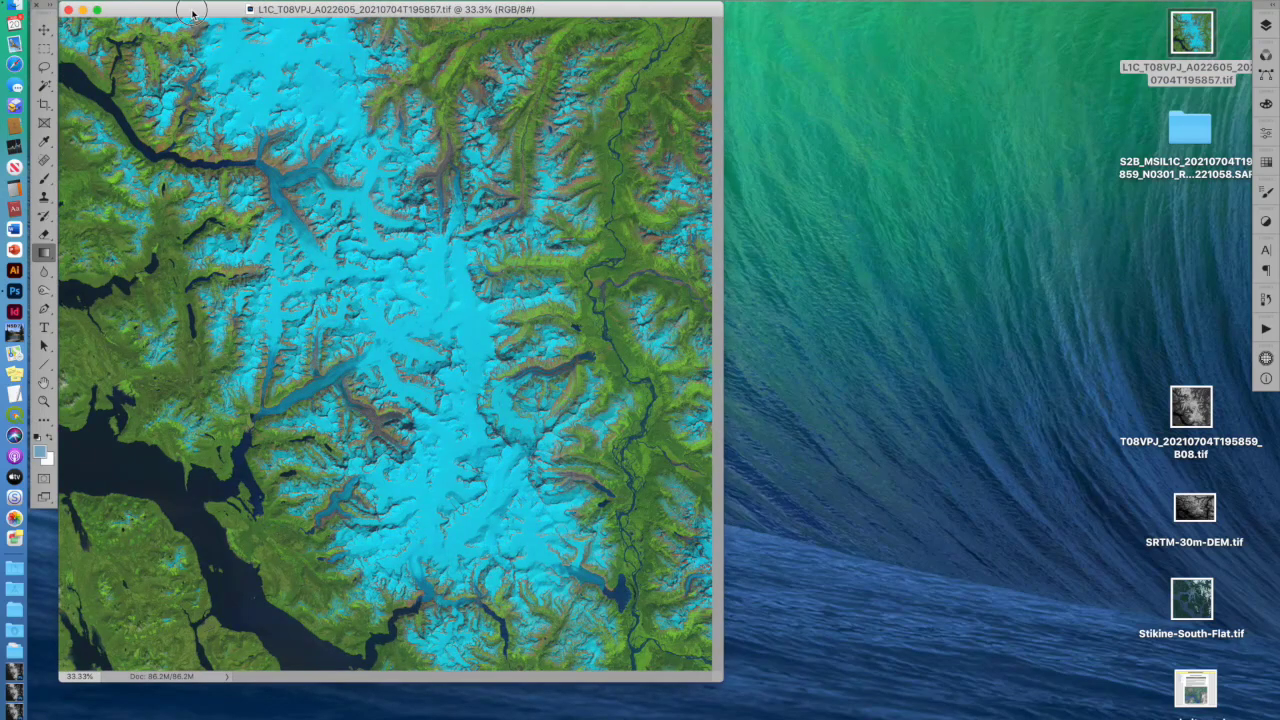
pyautogui.moveTo(193, 12); pyautogui.dragTo(250, 38)
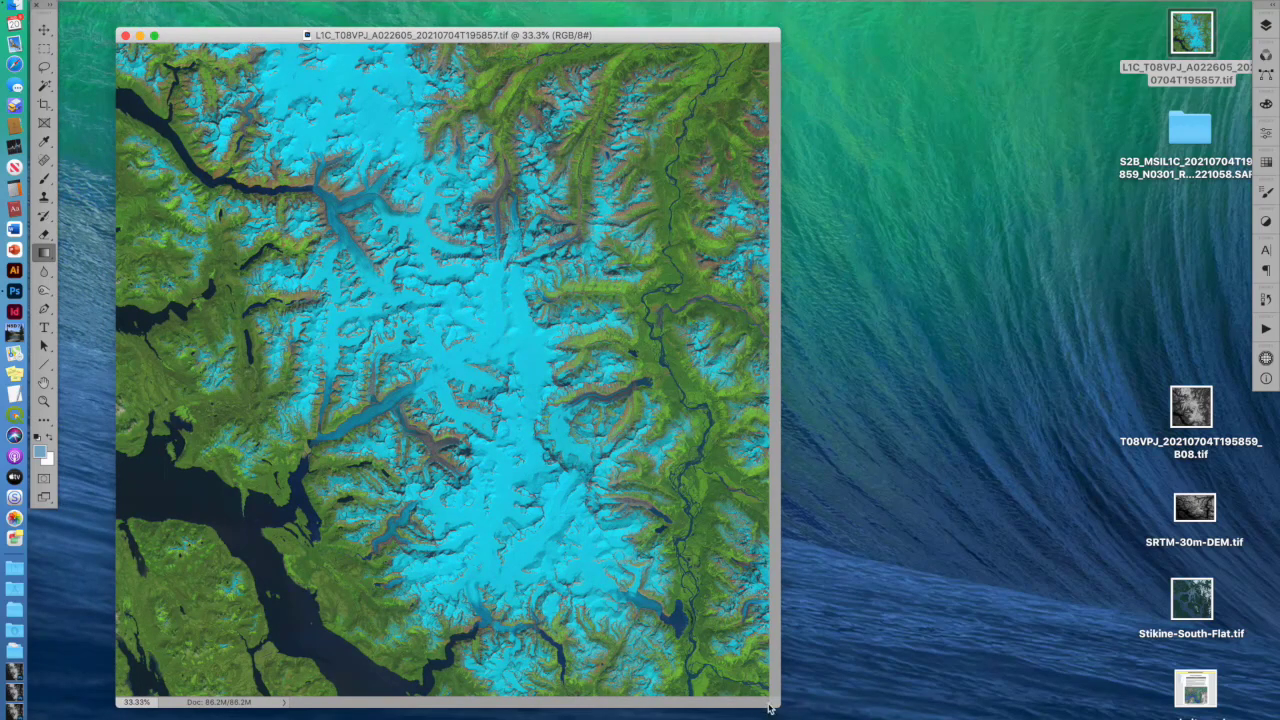
pyautogui.moveTo(776, 706); pyautogui.dragTo(815, 719)
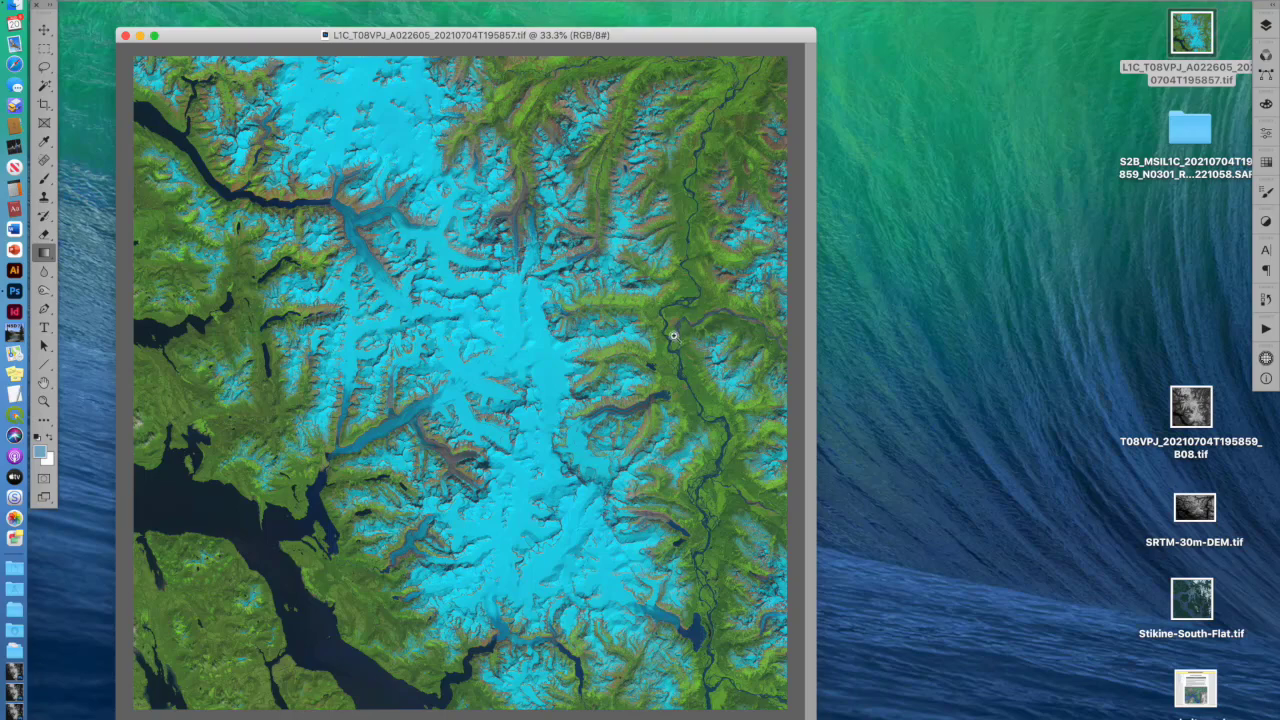
# Examine the false-colour image at 400% across the icefield, forest and coastline for detail and clouds, then close the image
pyautogui.click(610, 300)
pyautogui.moveTo(610, 300); pyautogui.dragTo(610, 300)
pyautogui.hscroll(-20, 610, 300)
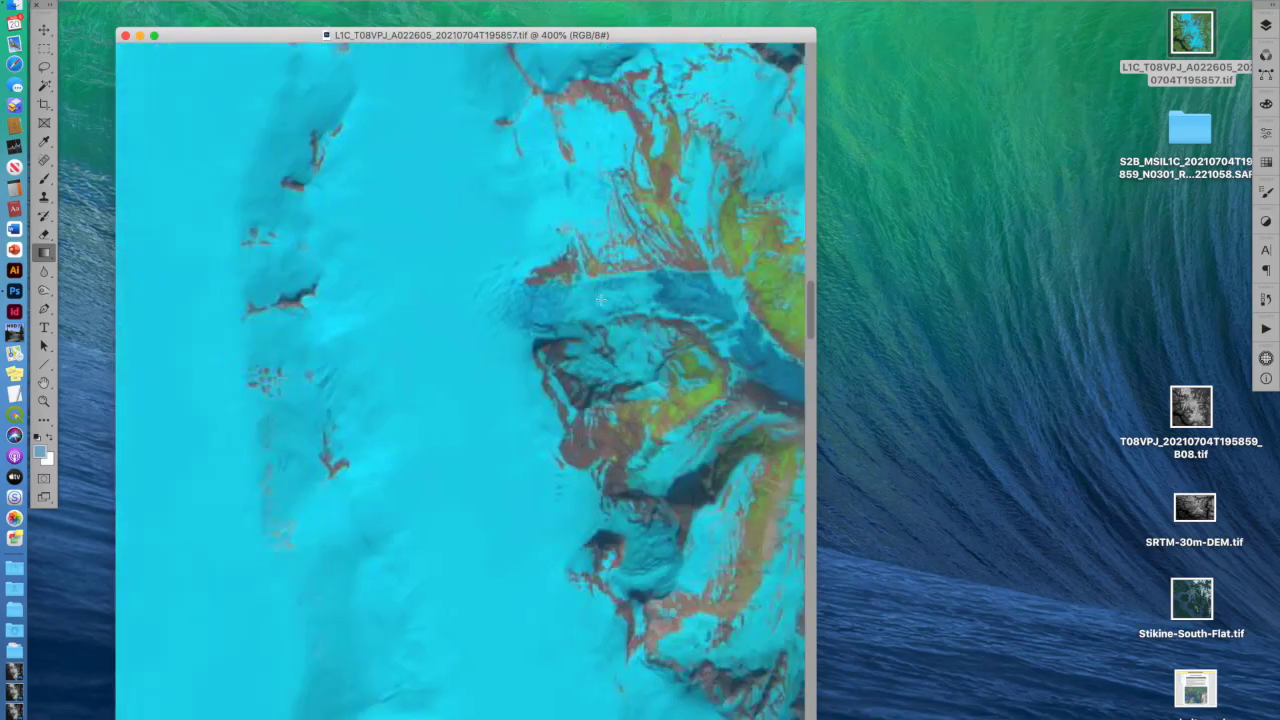
pyautogui.scroll(-10, 600, 300)
pyautogui.hscroll(-8, 600, 300)
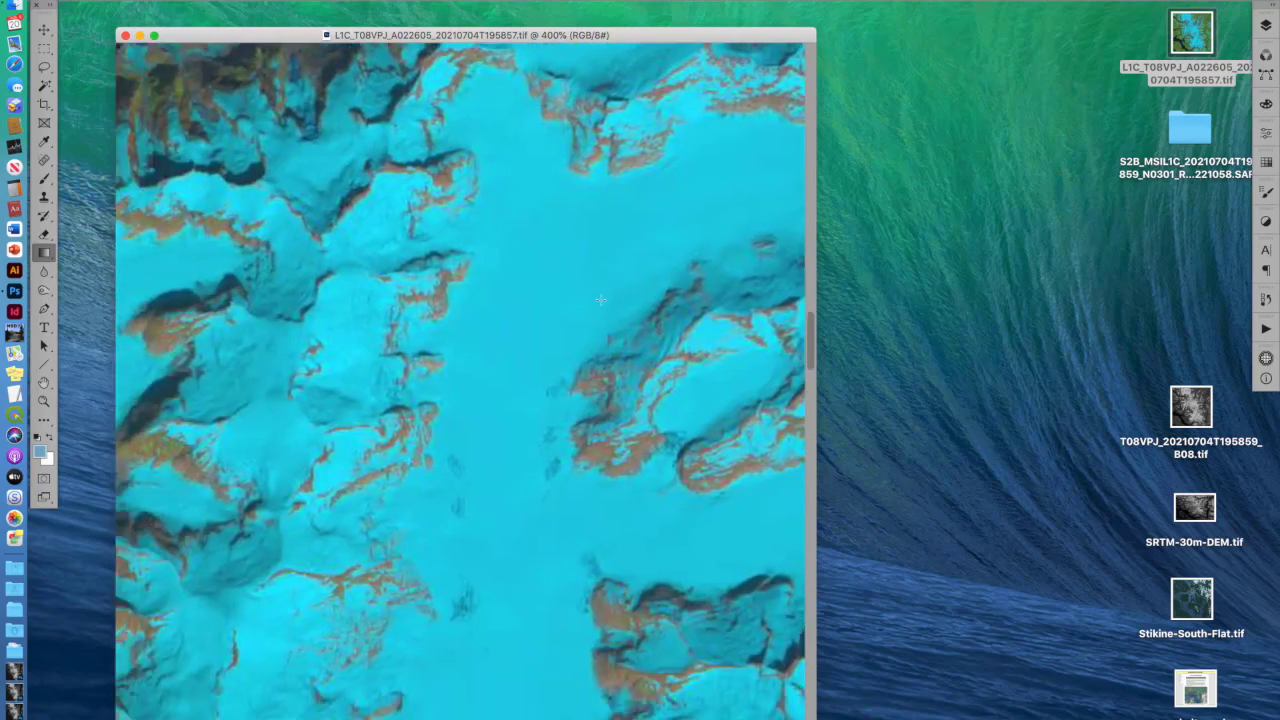
pyautogui.scroll(-15, 600, 300)
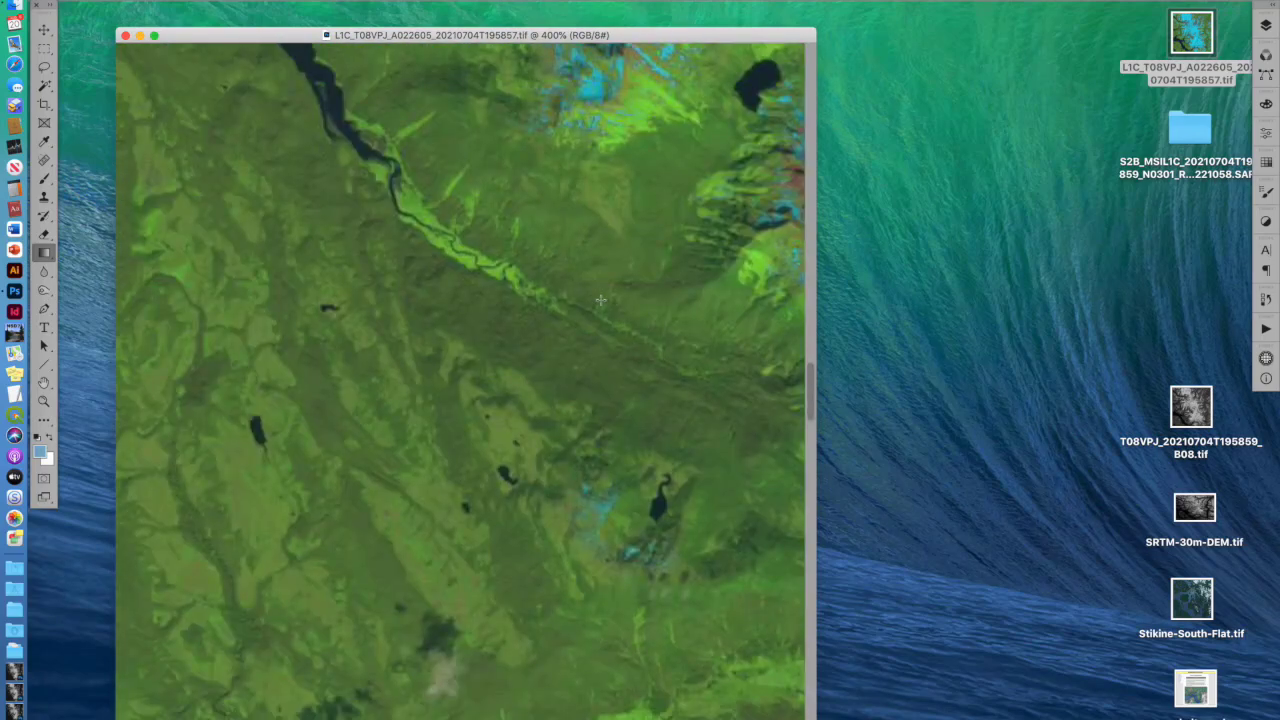
pyautogui.scroll(-6, 601, 299)
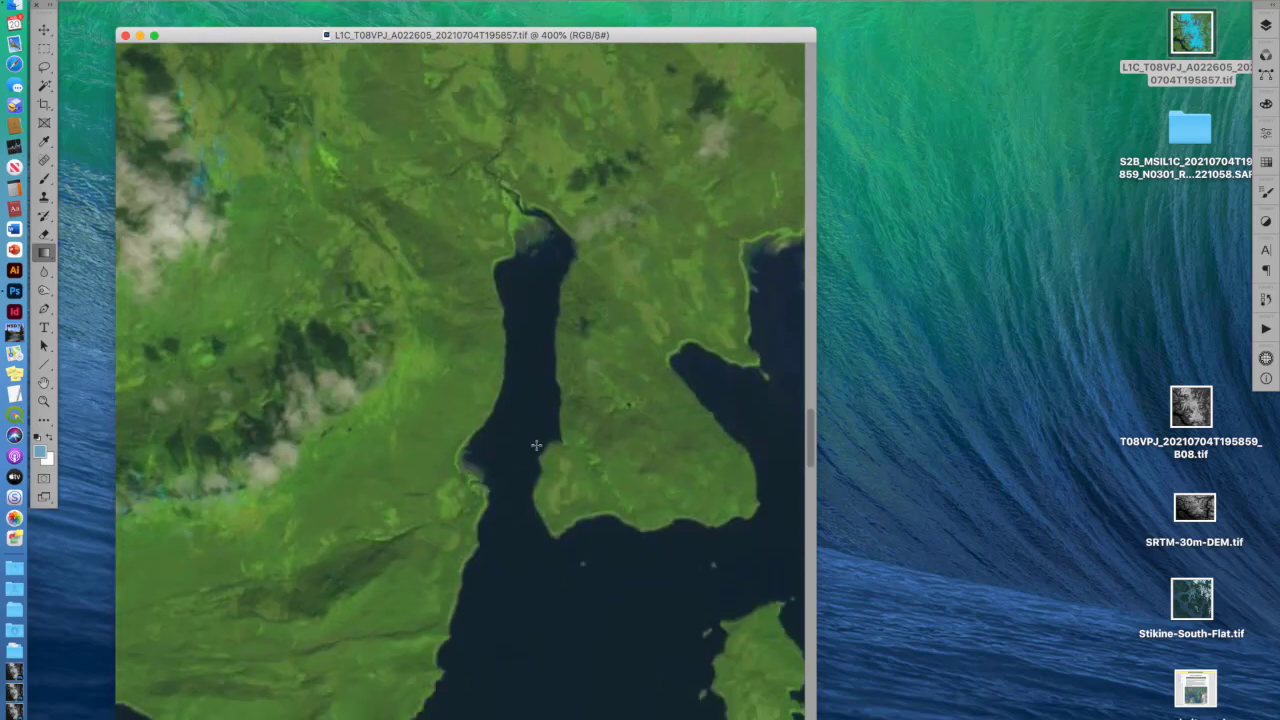
pyautogui.hscroll(-2, 493, 444)
pyautogui.scroll(-2, 493, 444)
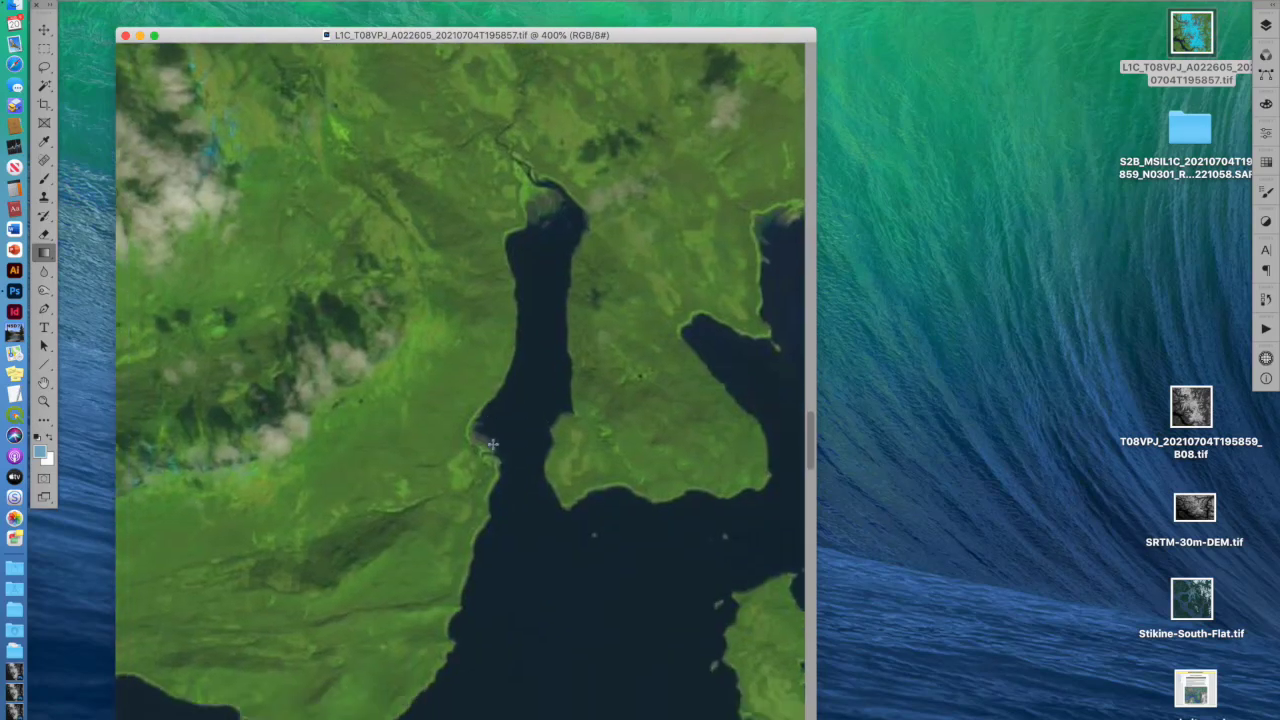
pyautogui.press('super+w')
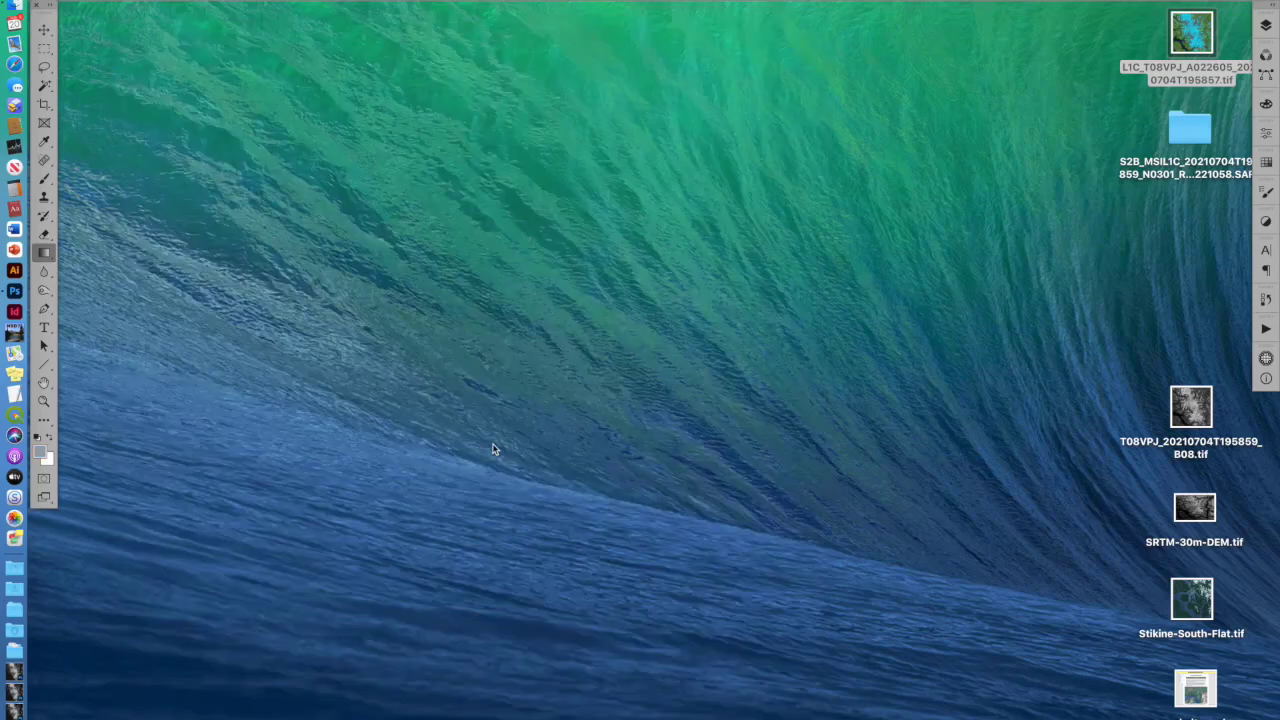
# Open the S2B_MSIL1C .SAFE folder from the desktop, go through GRANULE to IMG_DATA, and widen the window to show full file names
pyautogui.click(937, 270)
pyautogui.click(1207, 128)
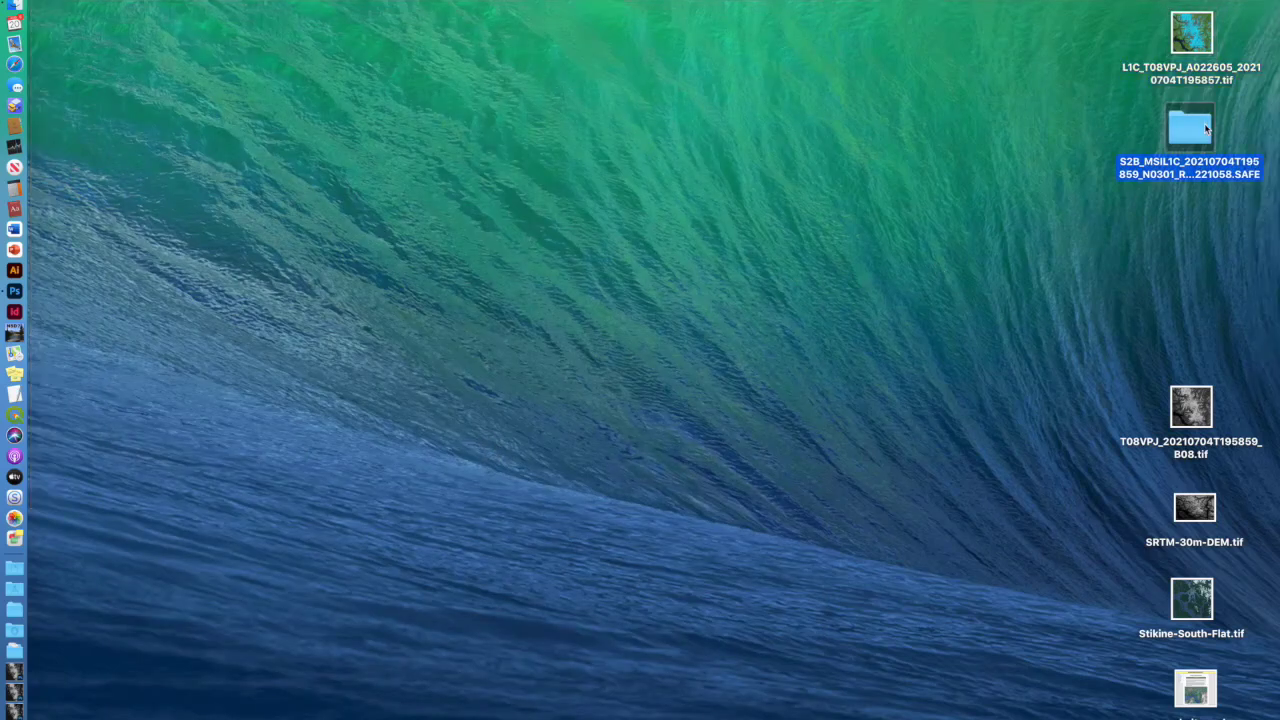
pyautogui.doubleClick(1207, 128)
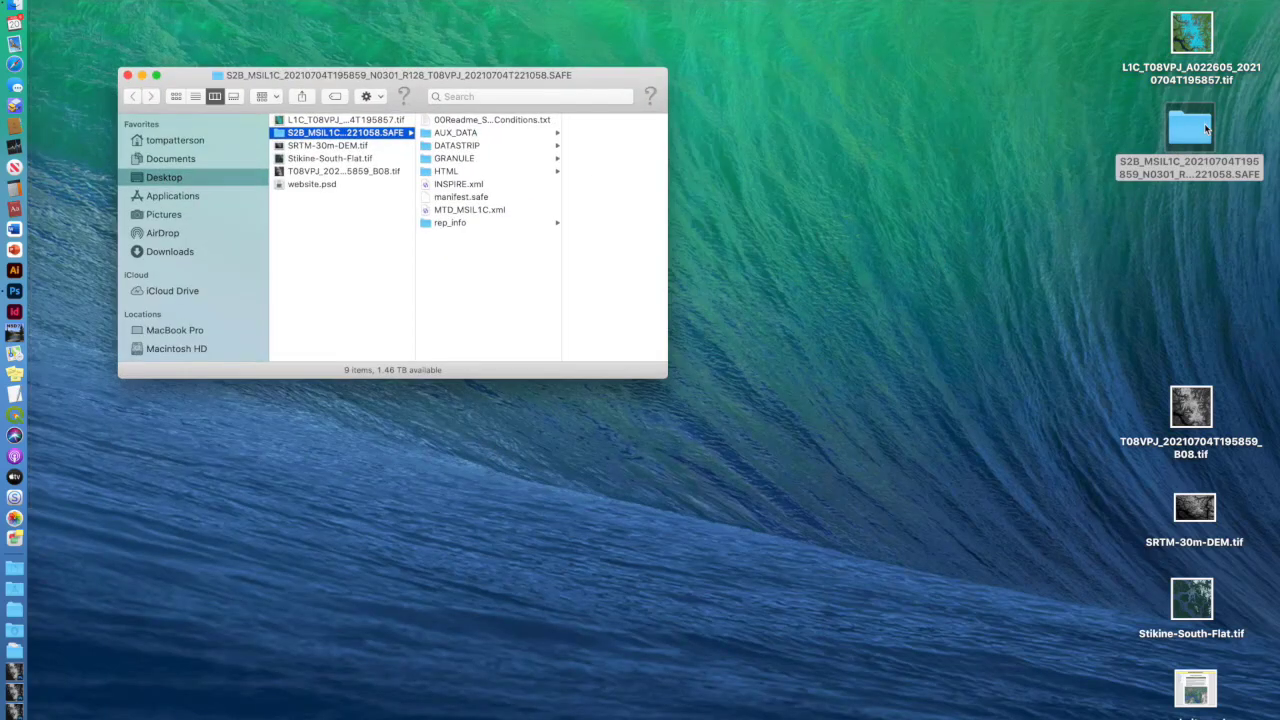
pyautogui.click(447, 163)
pyautogui.click(567, 119)
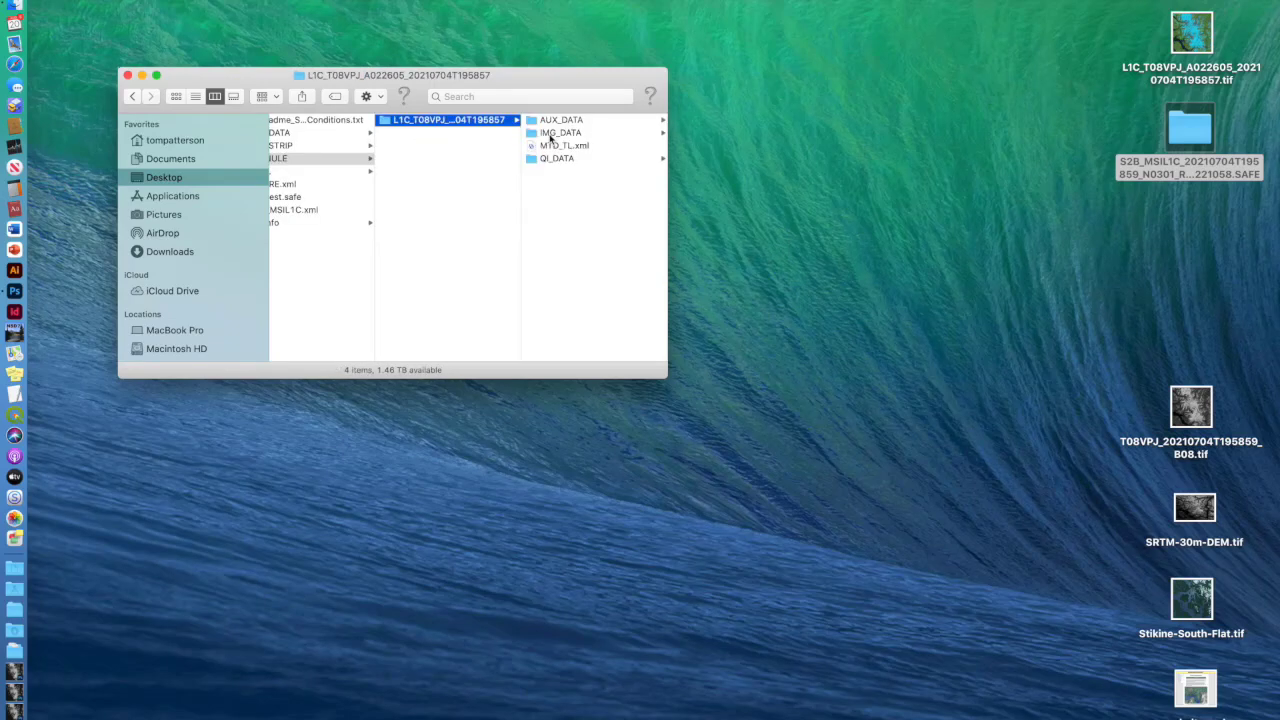
pyautogui.click(541, 134)
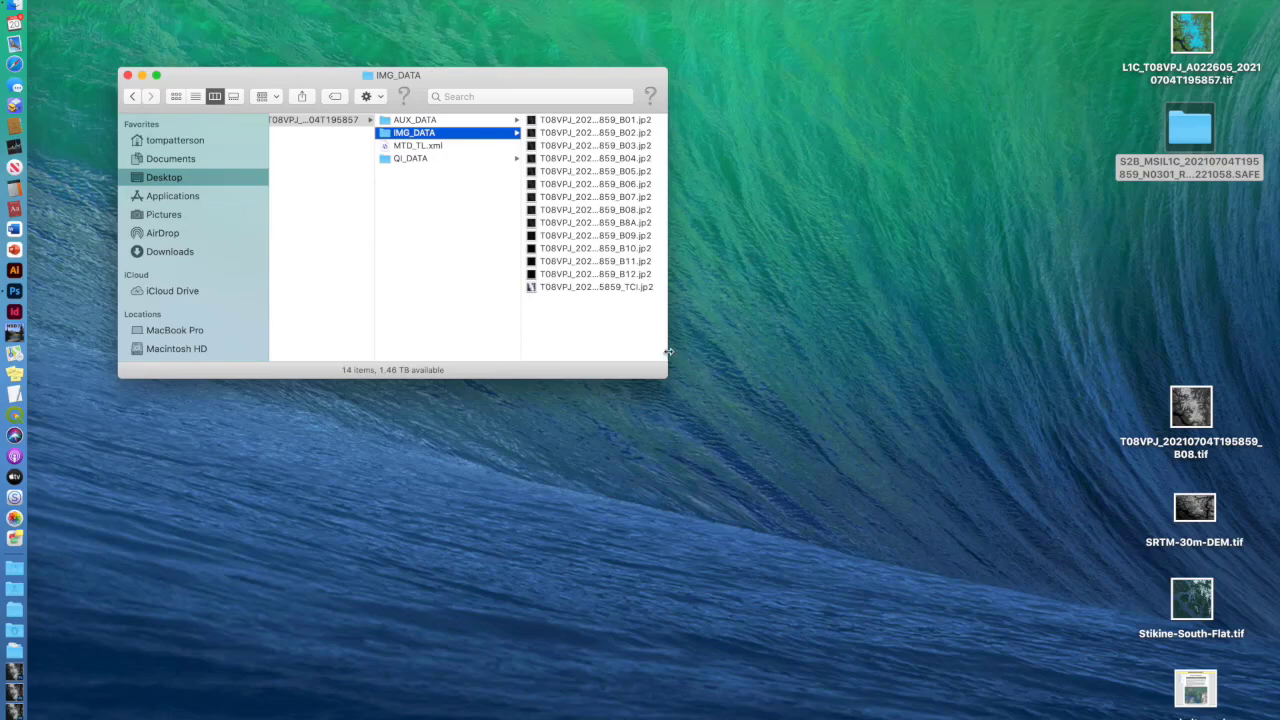
pyautogui.moveTo(666, 354); pyautogui.dragTo(756, 360)
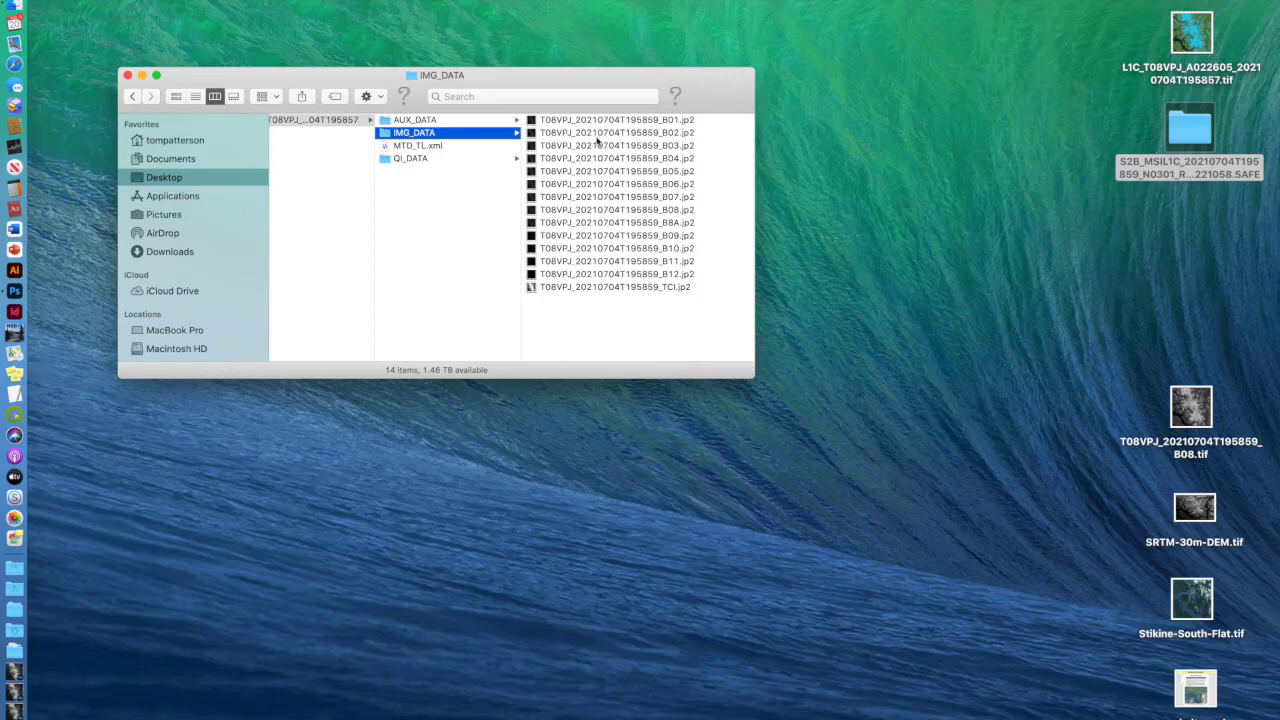
# Preview the true-colour image T08VPJ_20210704T195859_TCI.jp2 at large size and close the preview
pyautogui.click(603, 287)
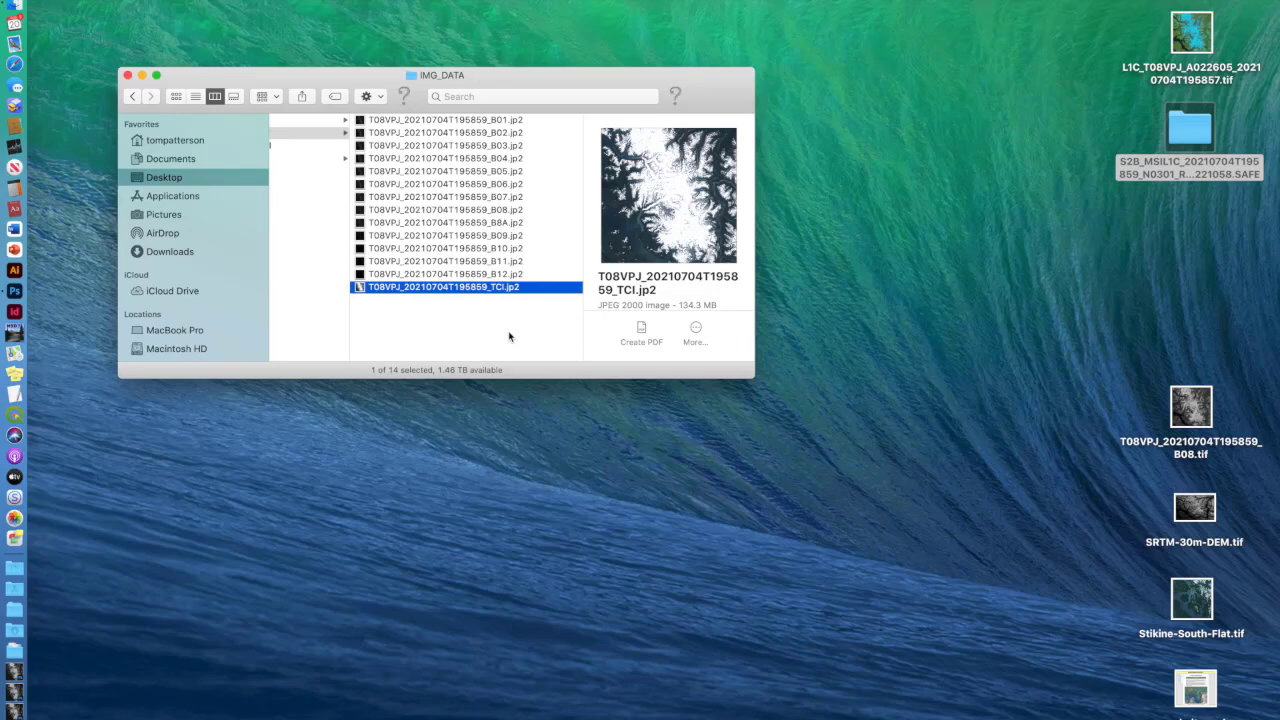
pyautogui.press('space')
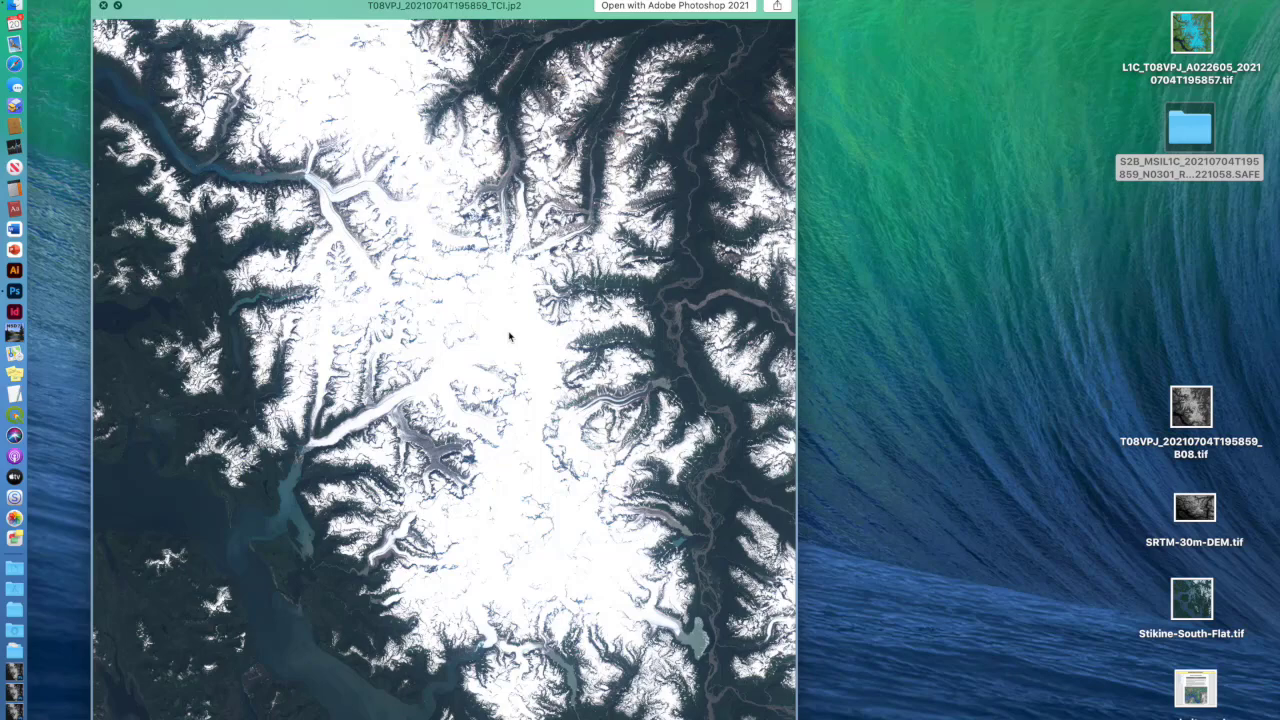
pyautogui.doubleClick(105, 12)
pyautogui.press('space')
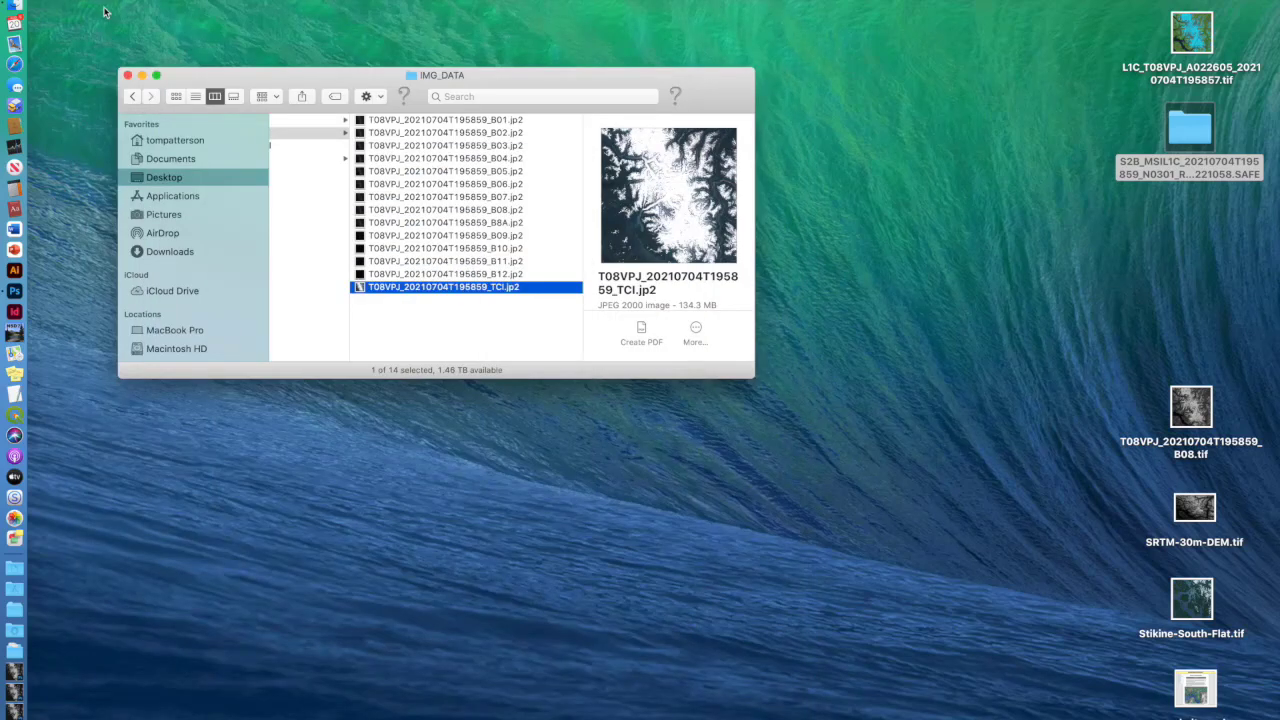
# Check the B04, B03 and B02 band files one after another in the IMG_DATA folder
pyautogui.click(495, 161)
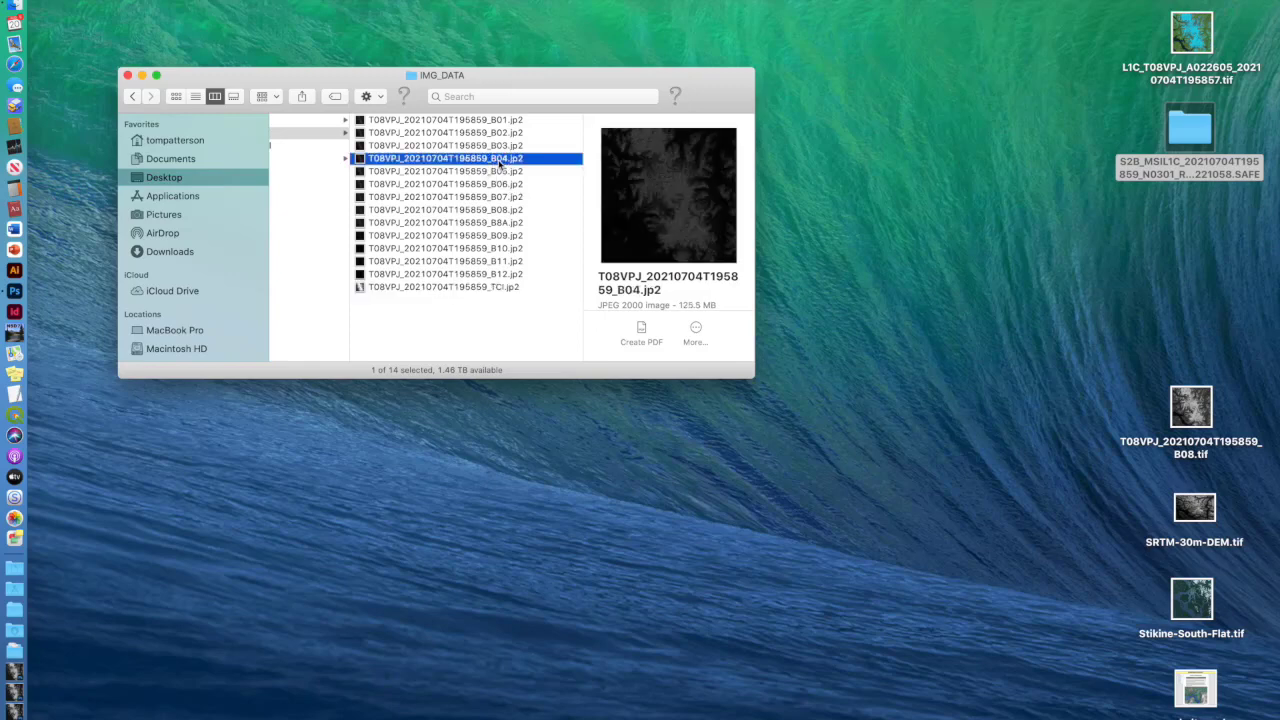
pyautogui.click(506, 148)
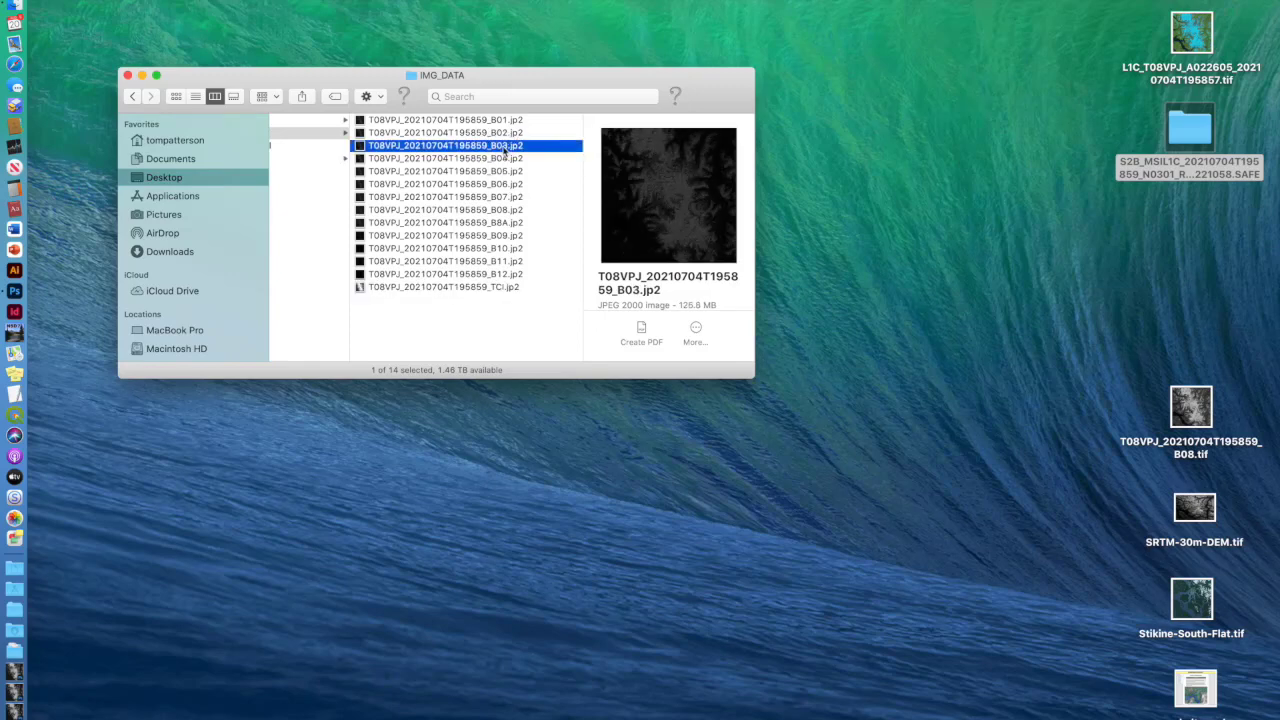
pyautogui.click(506, 135)
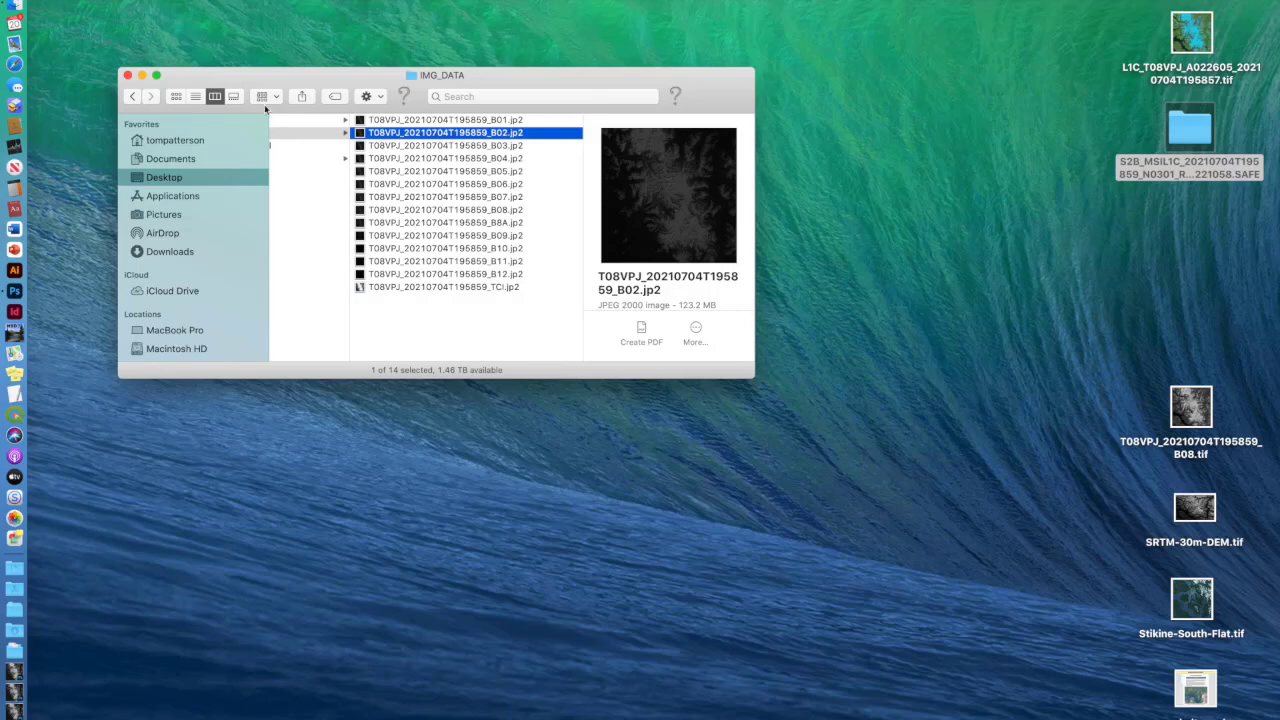
# Switch to Photoshop and review the GI: Advanced Import dialog, closing it without importing any files
pyautogui.click(15, 291)
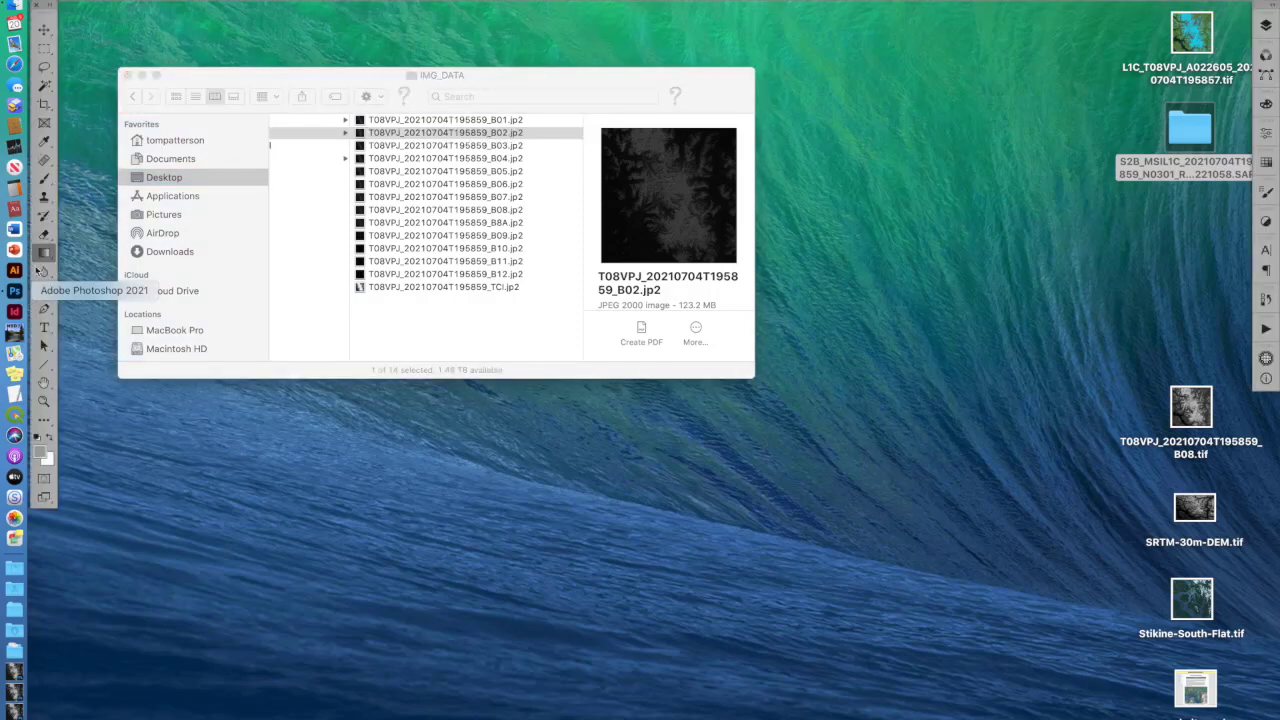
pyautogui.click(112, 1)
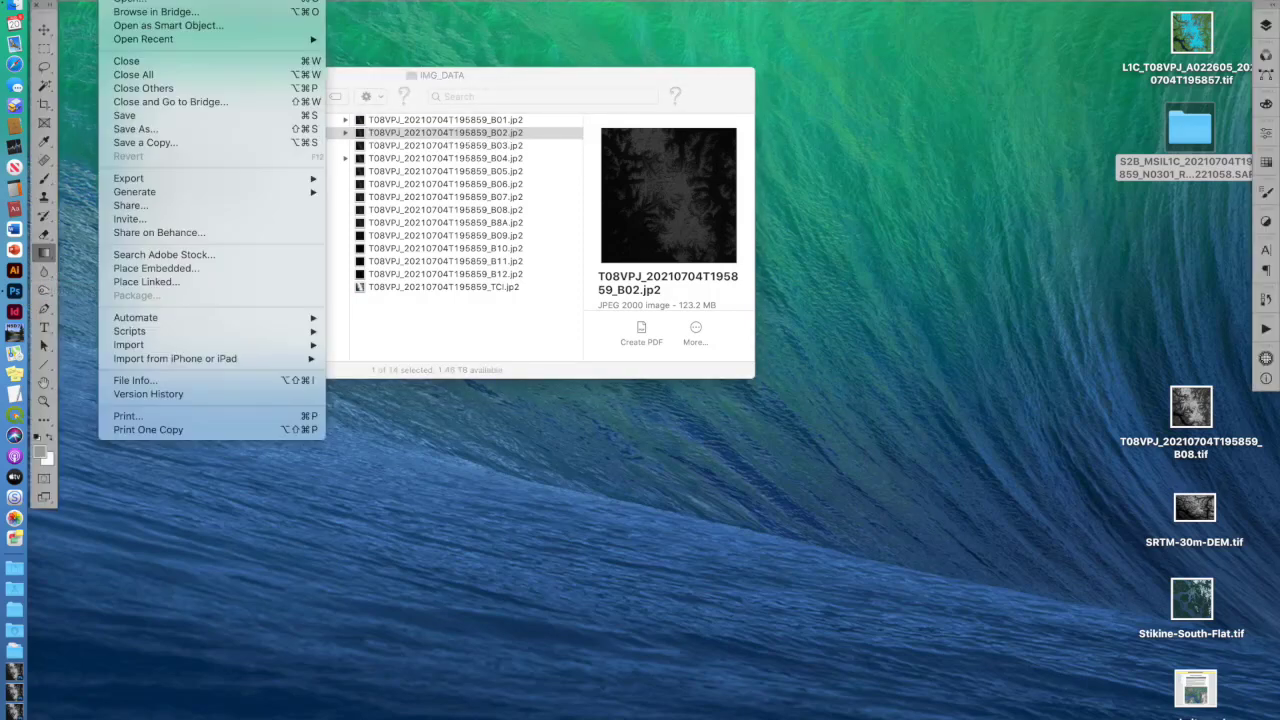
pyautogui.moveTo(200, 317)
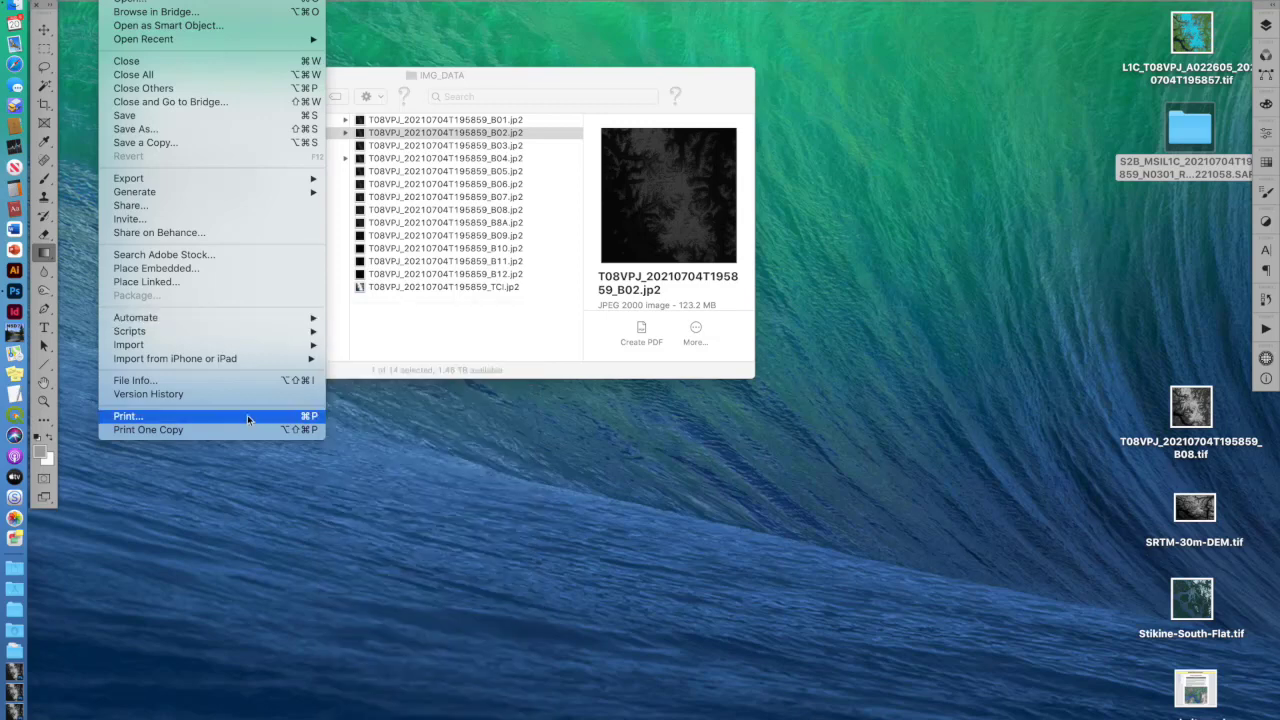
pyautogui.moveTo(212, 346)
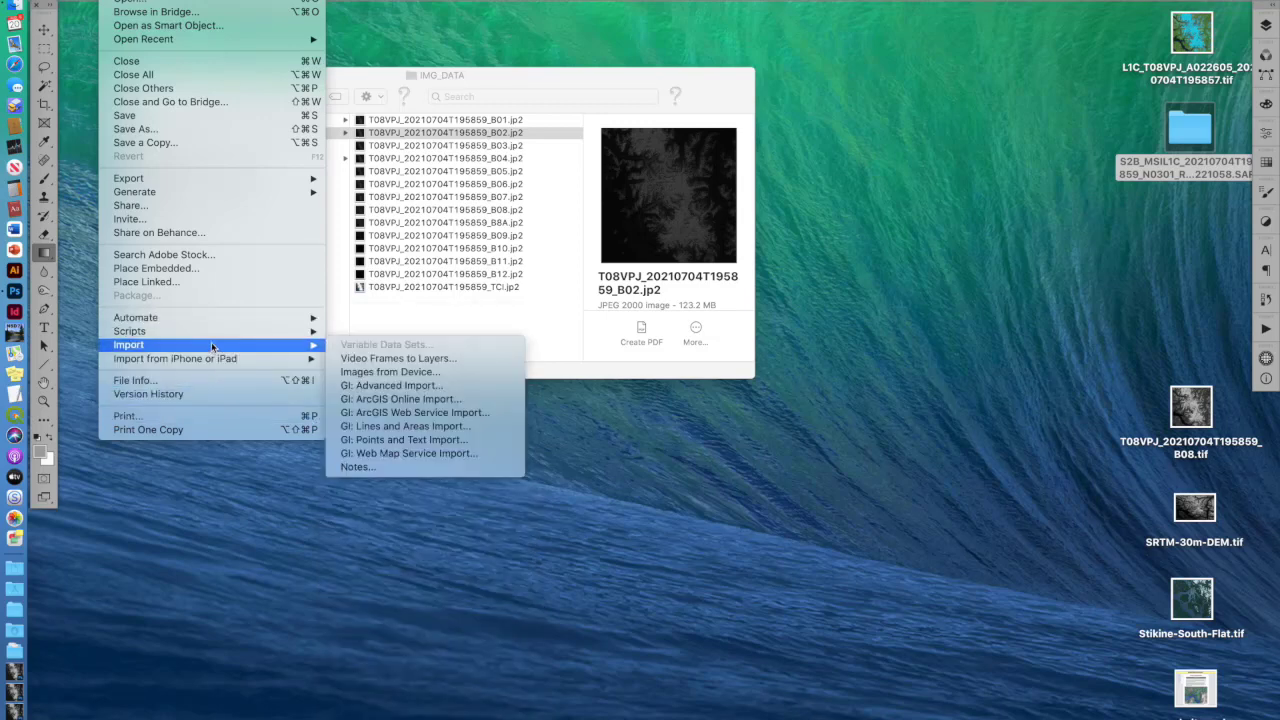
pyautogui.click(393, 386)
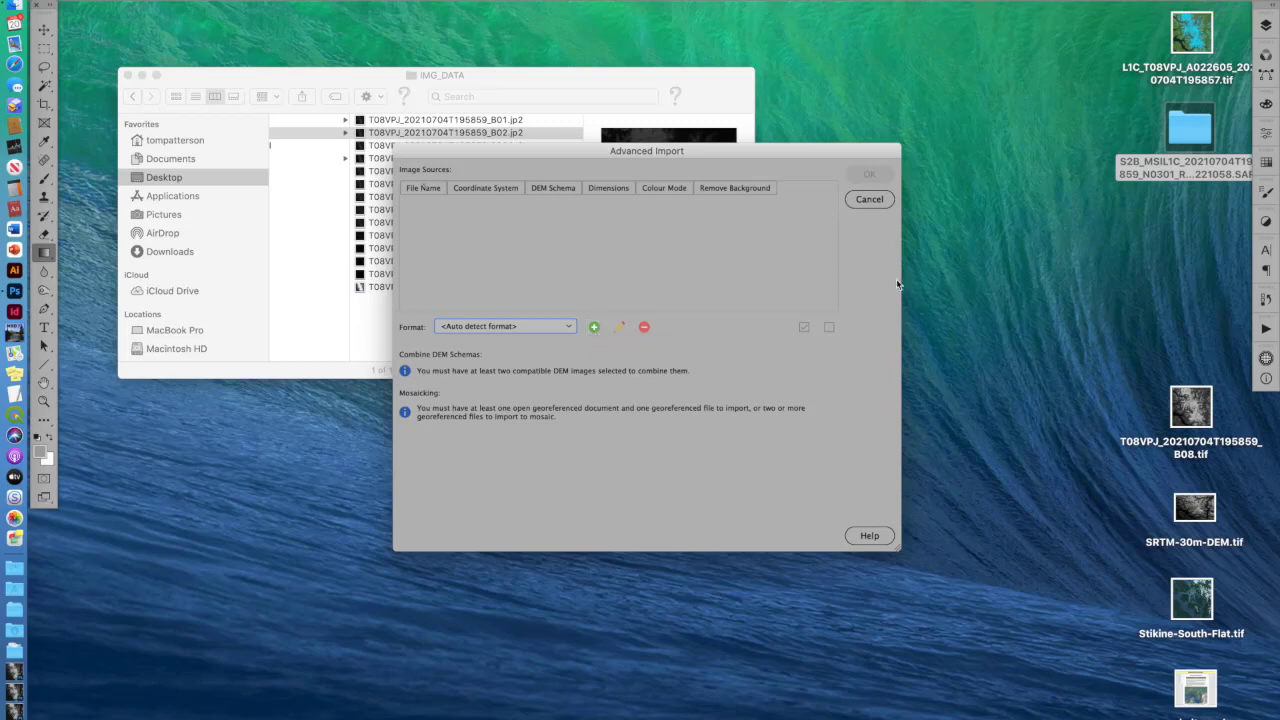
pyautogui.click(869, 203)
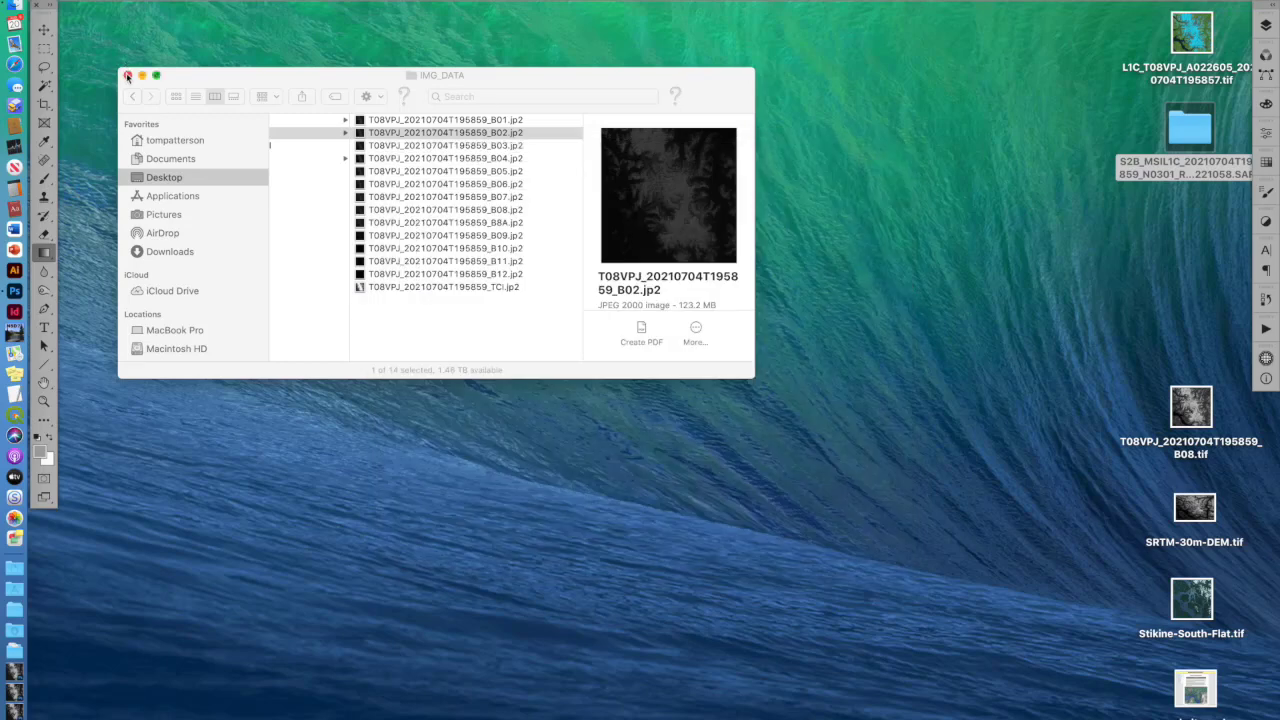
# Close the IMG_DATA folder window and restore the minimized B02, B03 and B04 band images in Photoshop
pyautogui.click(127, 75)
pyautogui.click(329, 510)
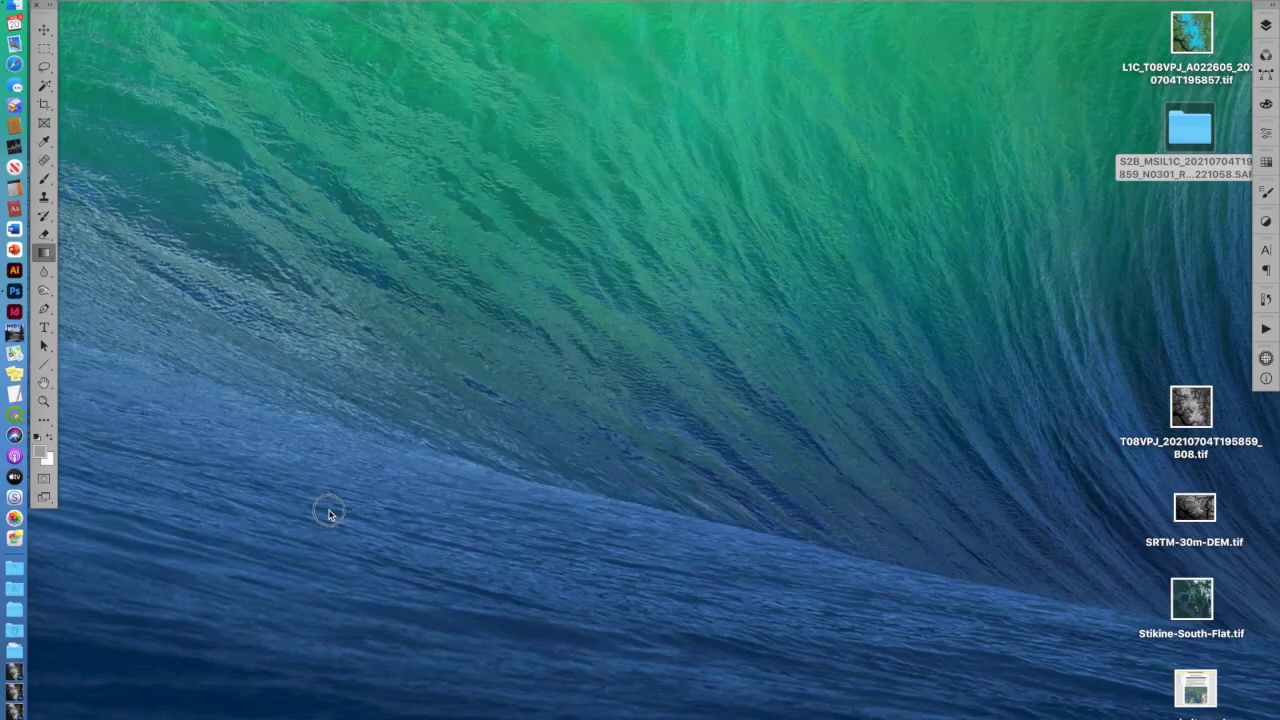
pyautogui.click(14, 691)
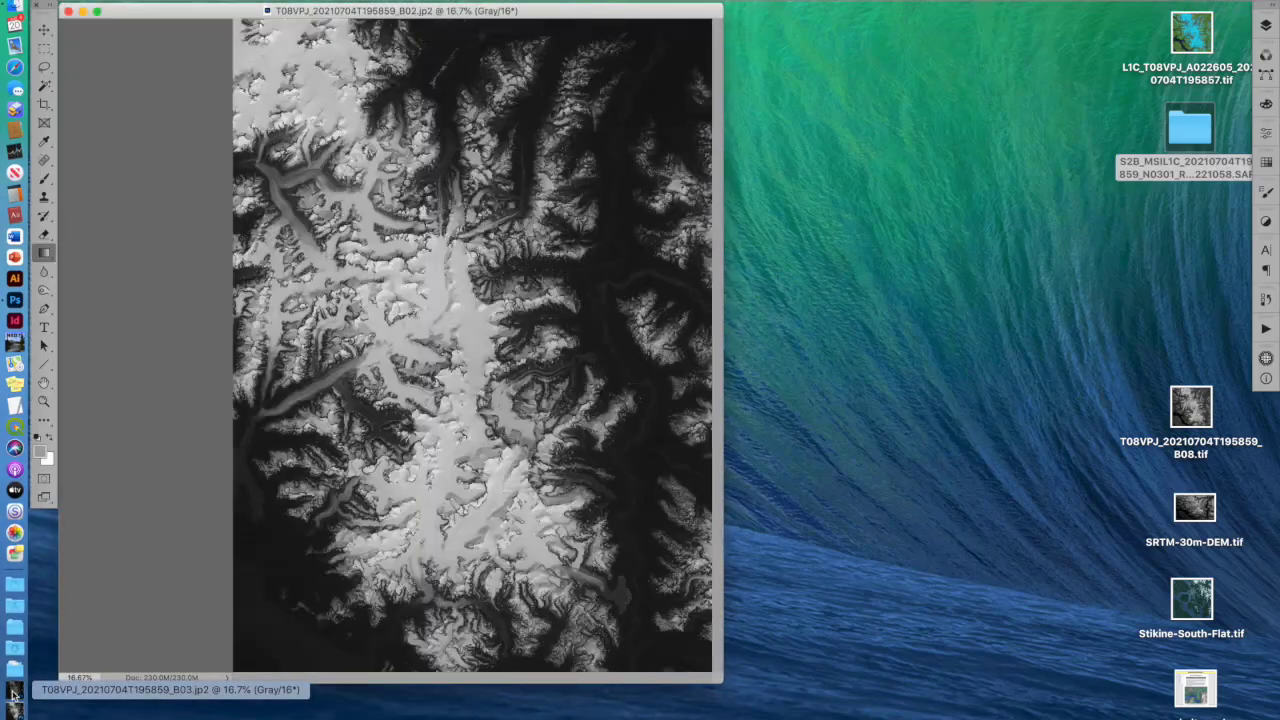
pyautogui.click(14, 691)
pyautogui.click(14, 711)
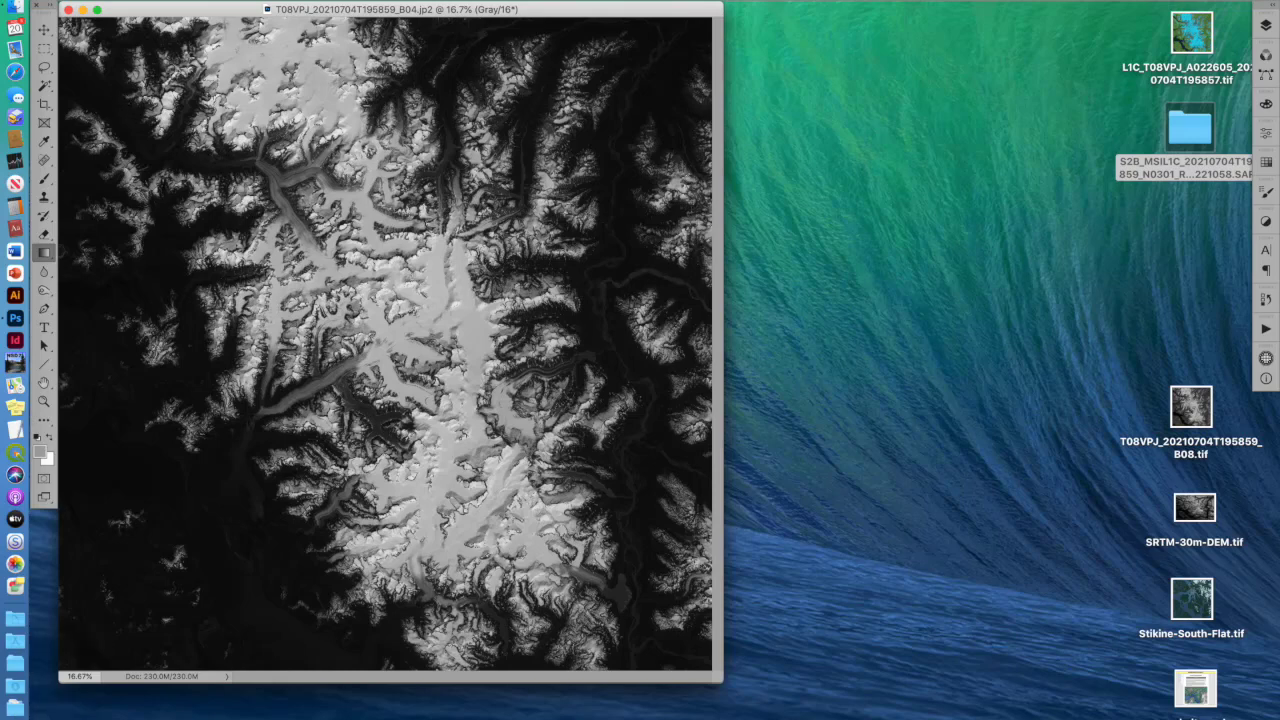
# Check the color mode and bit depth of the B04 image without changing them
pyautogui.click(178, 0)
pyautogui.moveTo(190, 0)
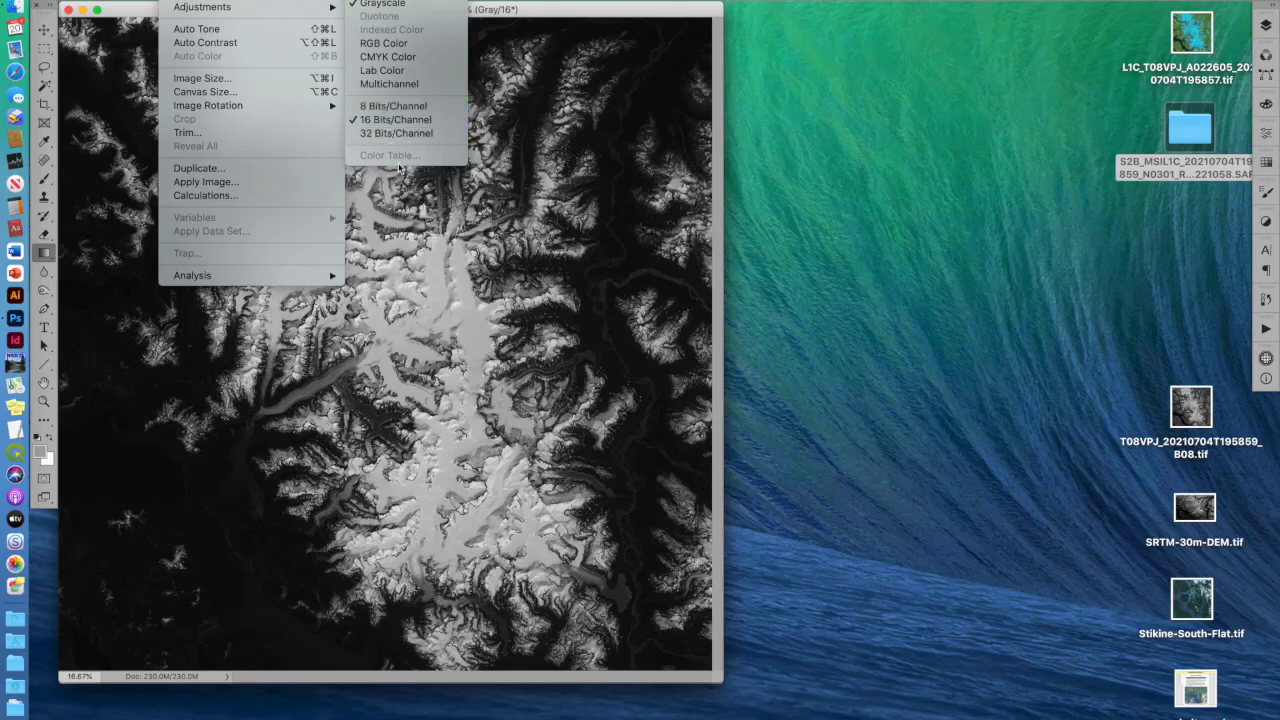
pyautogui.click(449, 279)
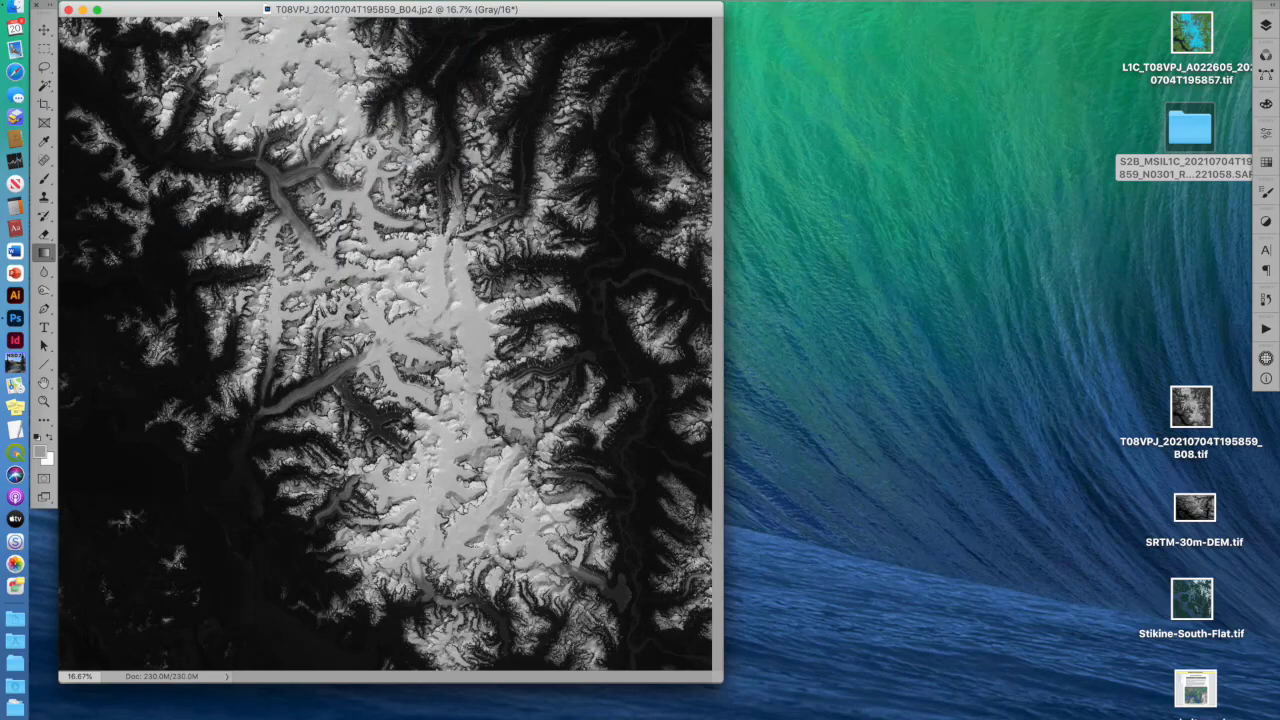
# Move the B04 and B03 image windows apart so the three band images are staggered
pyautogui.moveTo(177, 10); pyautogui.dragTo(224, 78)
pyautogui.moveTo(152, 12); pyautogui.dragTo(264, 48)
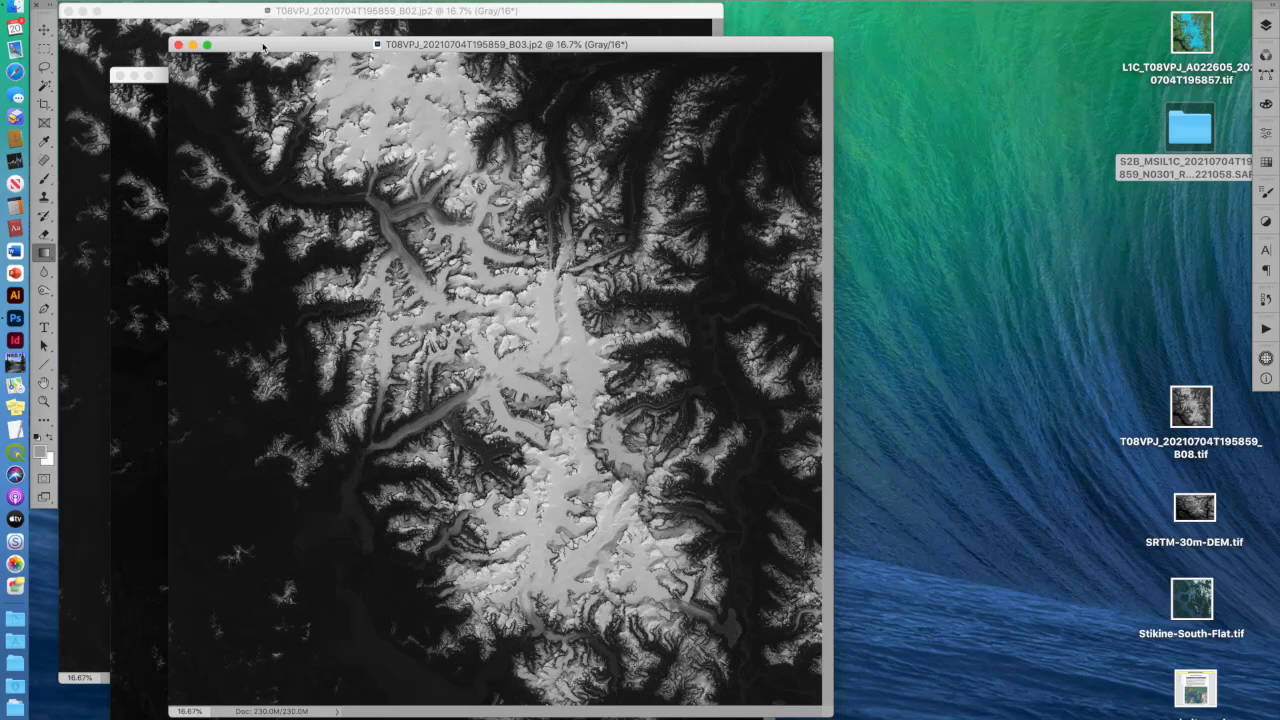
# Start merging the open band images' channels, using RGB Color mode with 3 channels
pyautogui.click(1266, 56)
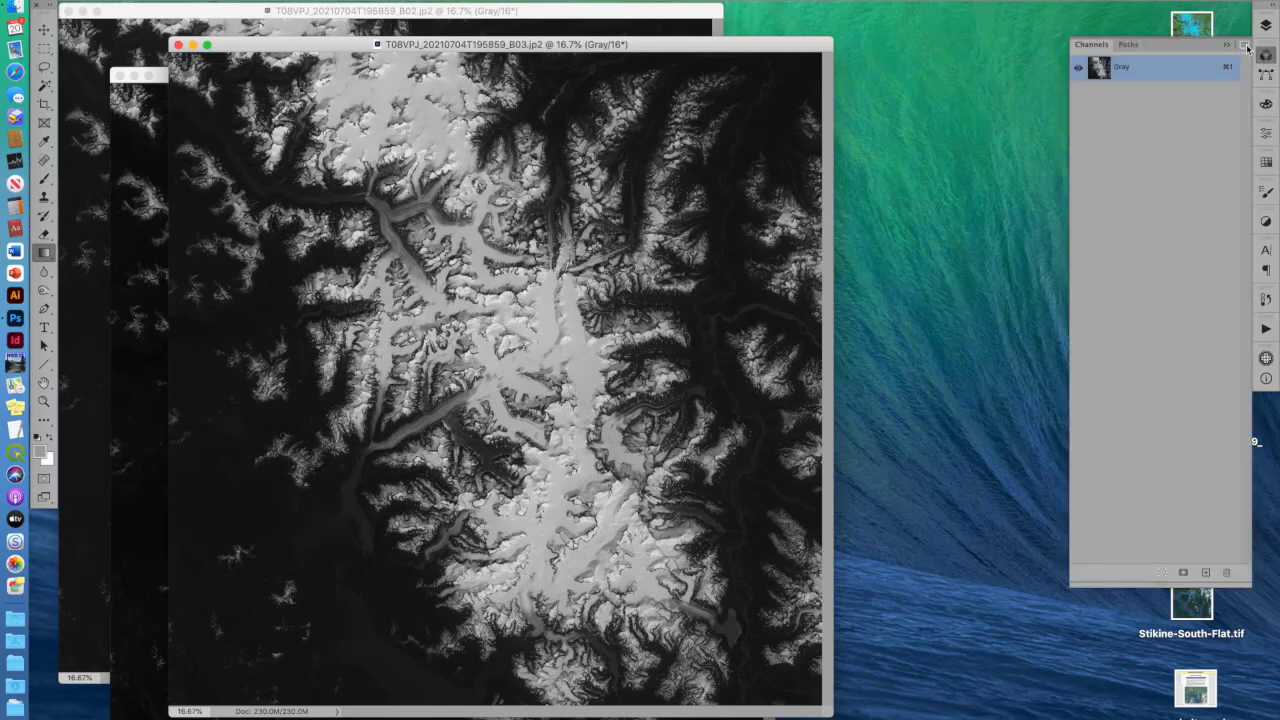
pyautogui.click(1245, 46)
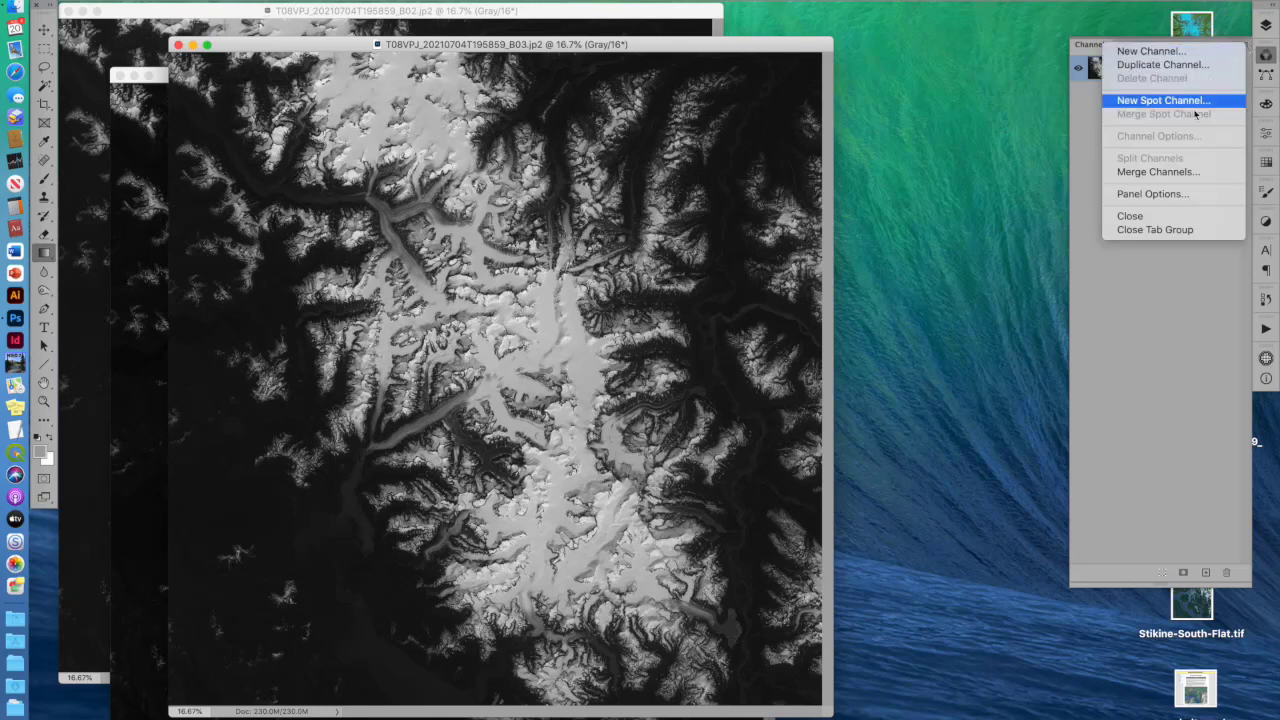
pyautogui.click(1172, 175)
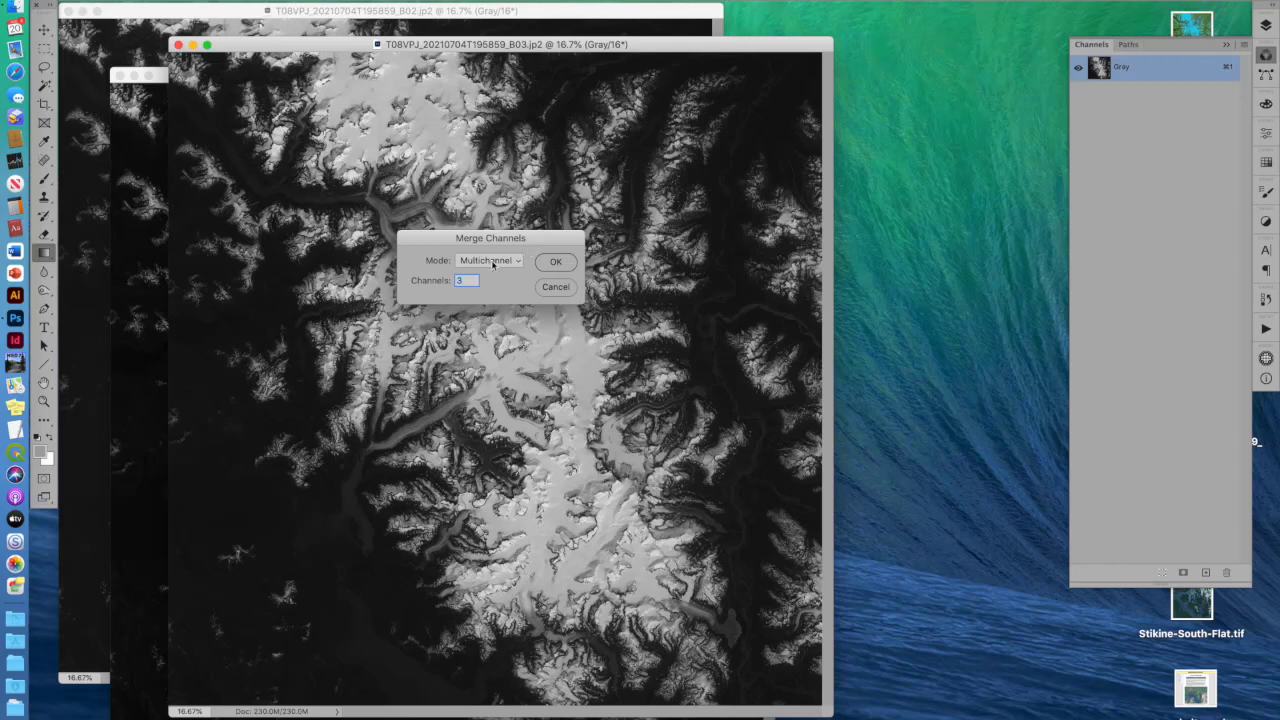
pyautogui.click(488, 263)
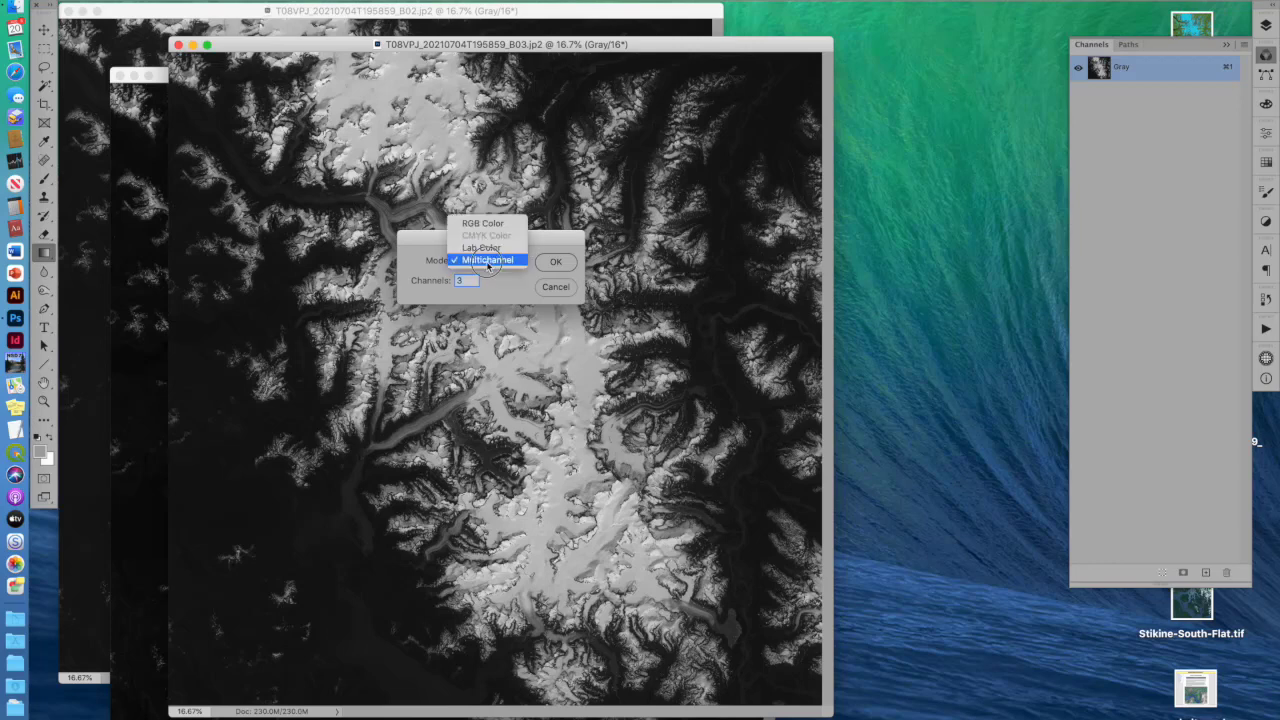
pyautogui.click(494, 224)
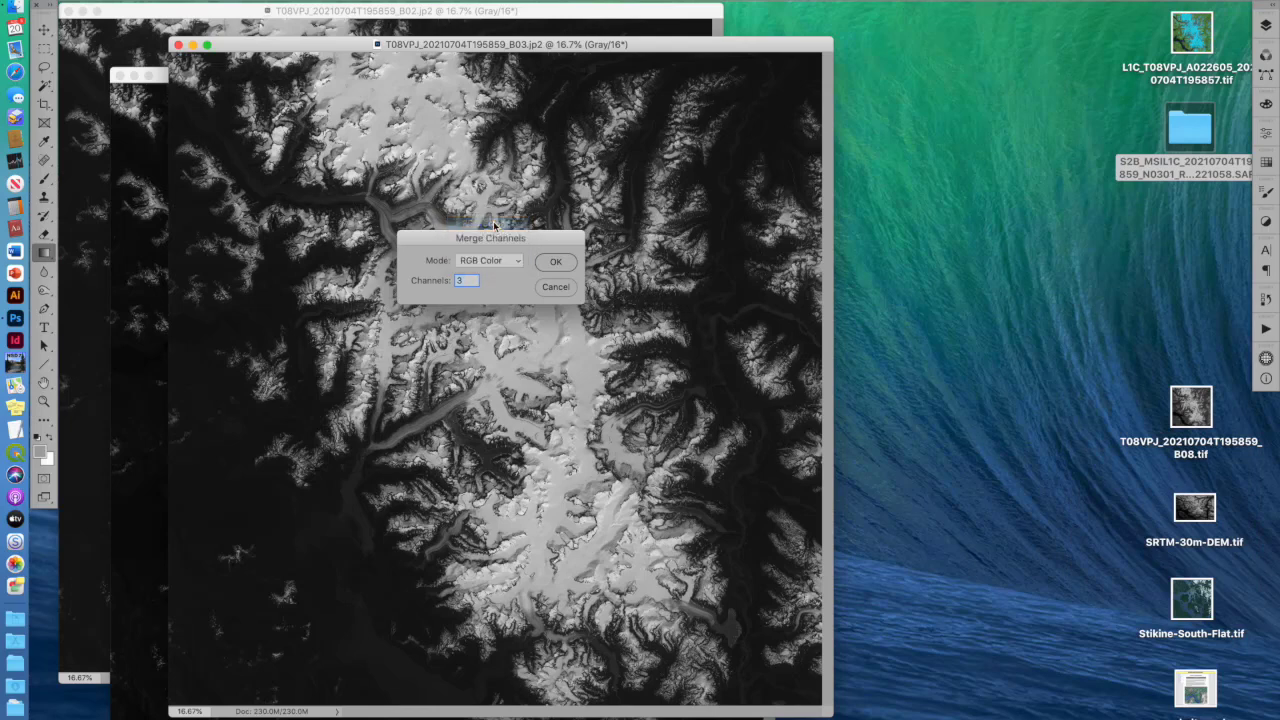
pyautogui.click(557, 262)
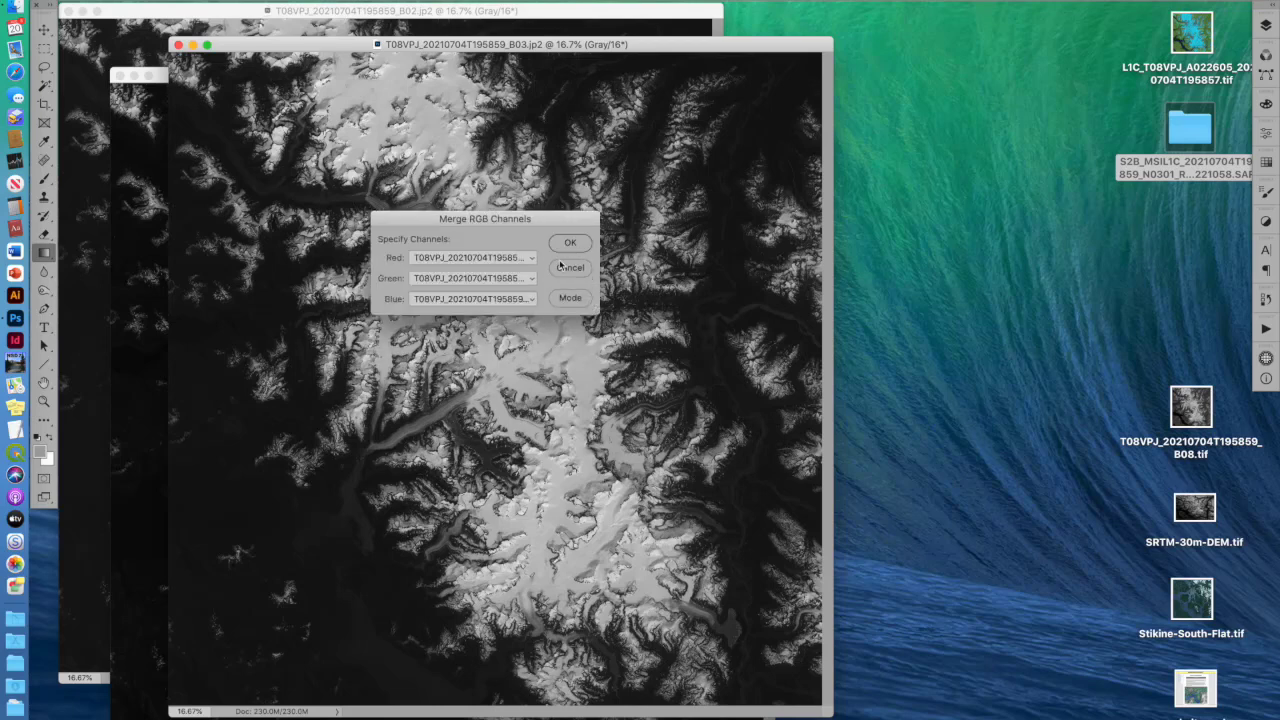
# Merge the bands into one RGB image with B04 as red, B03 as green and B02 as blue
pyautogui.click(500, 257)
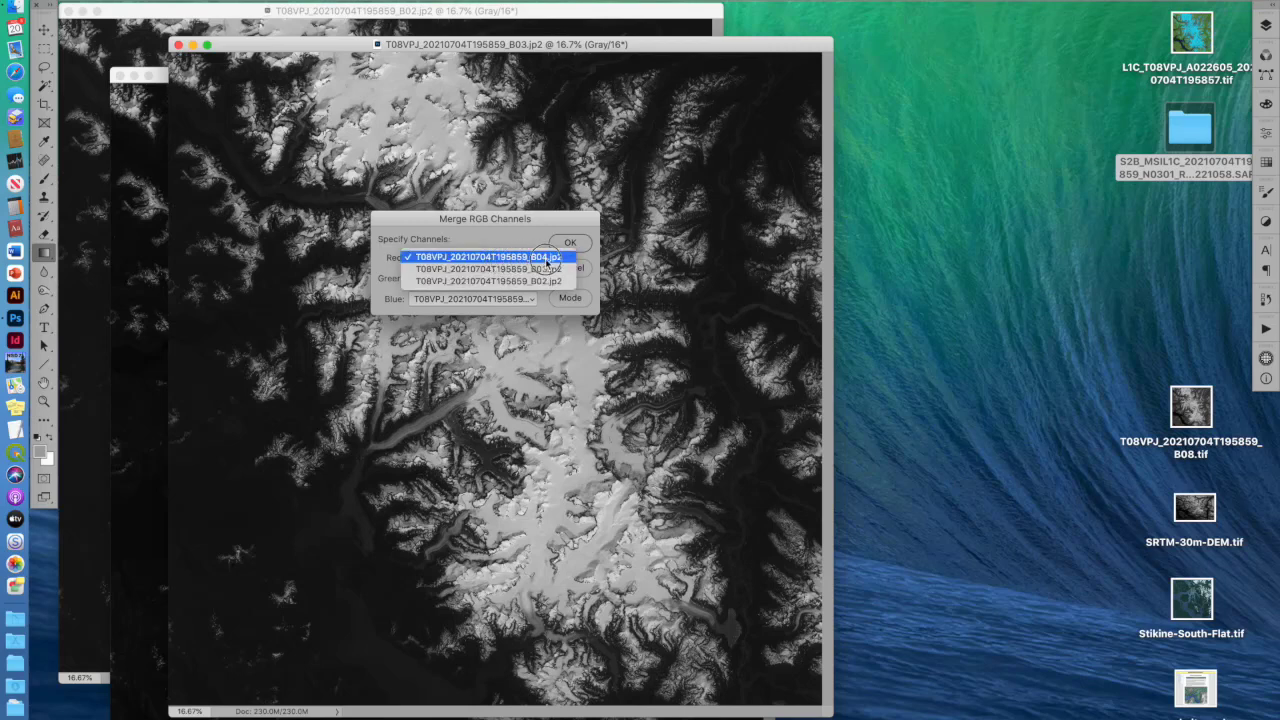
pyautogui.click(547, 259)
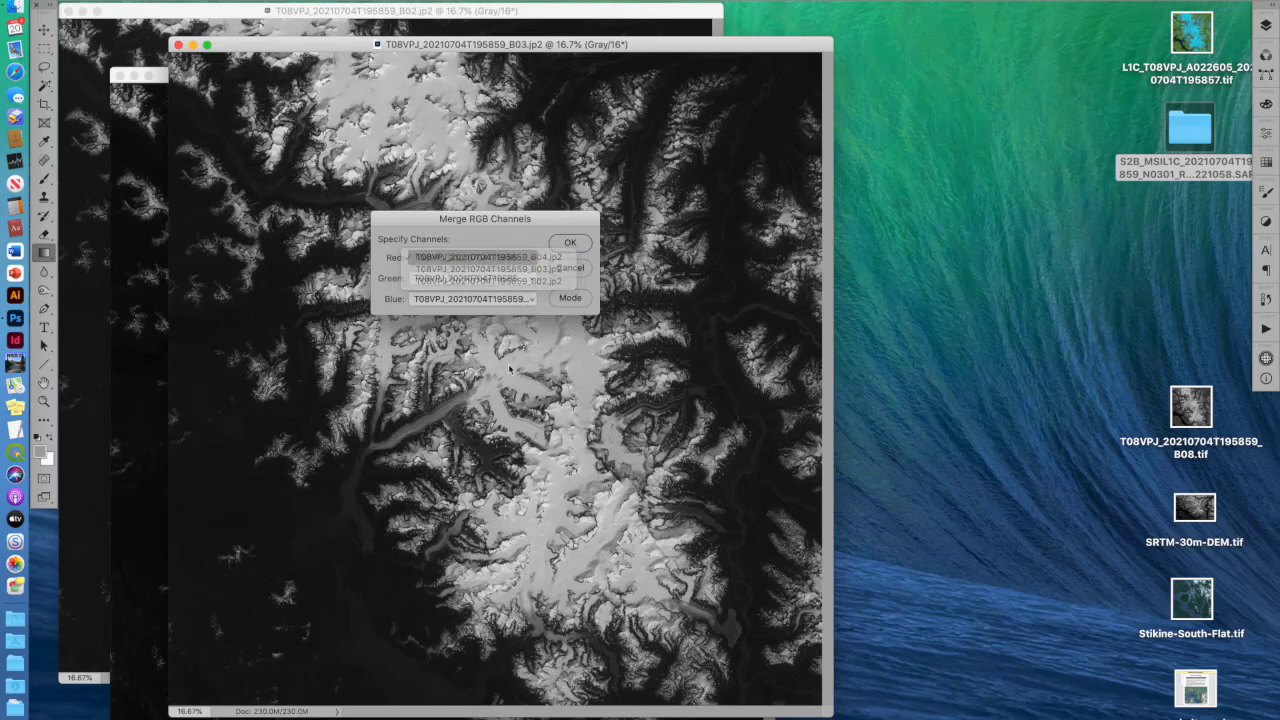
pyautogui.click(532, 278)
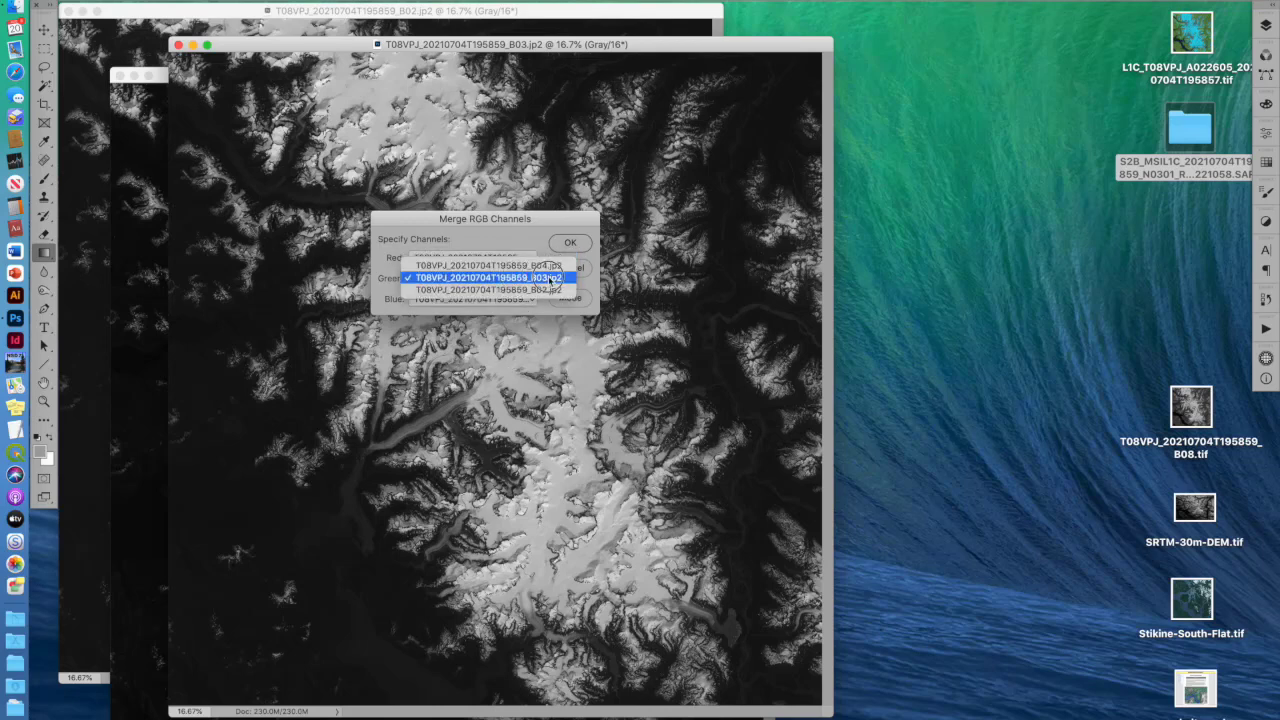
pyautogui.click(535, 278)
pyautogui.click(500, 299)
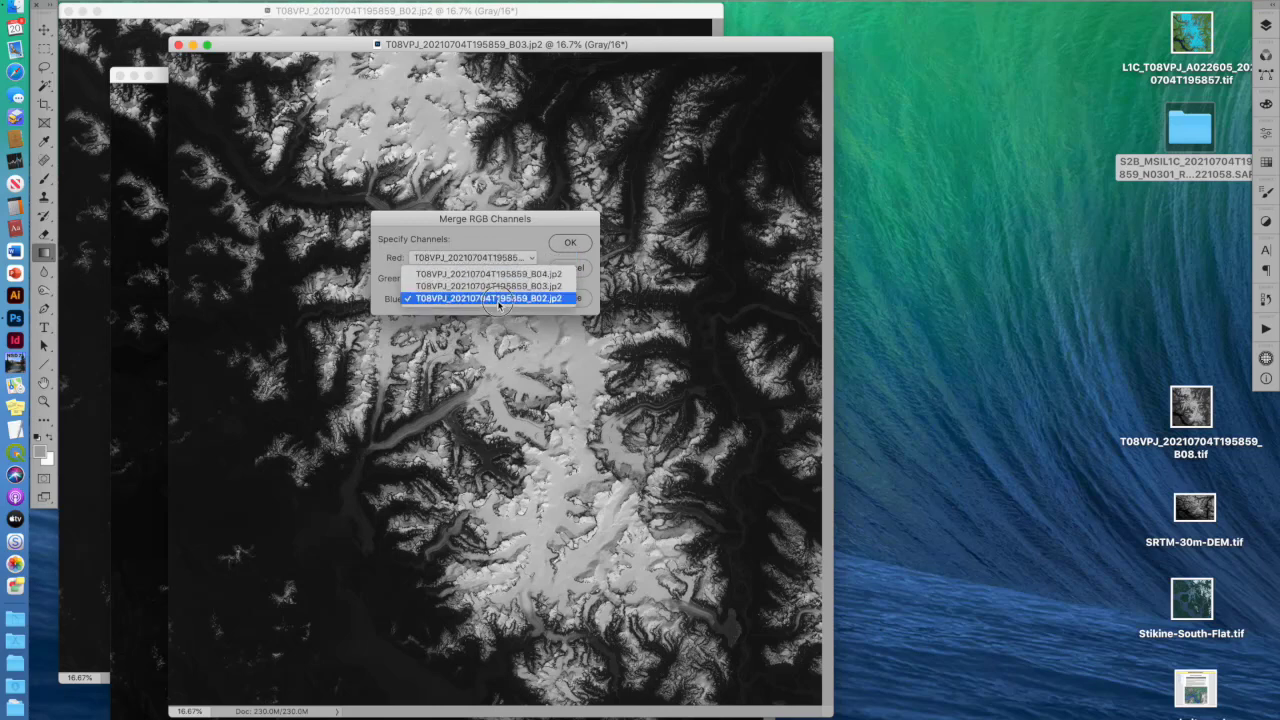
pyautogui.click(540, 299)
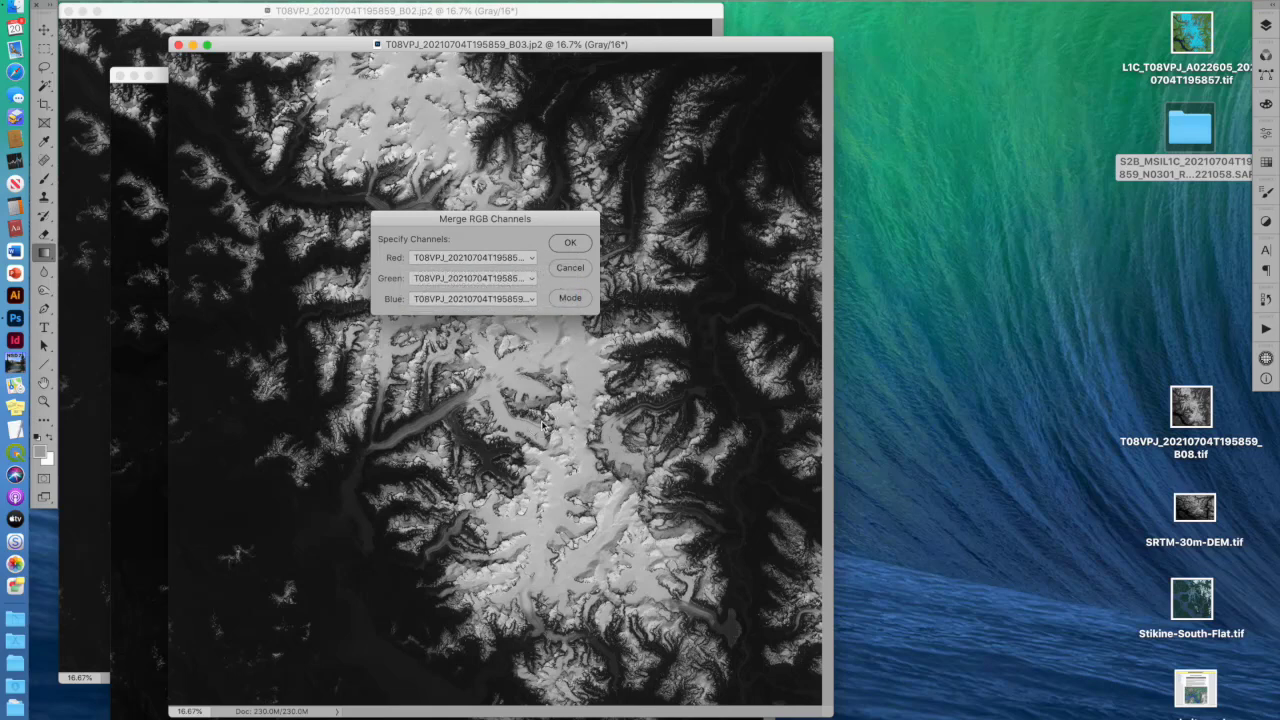
pyautogui.click(573, 246)
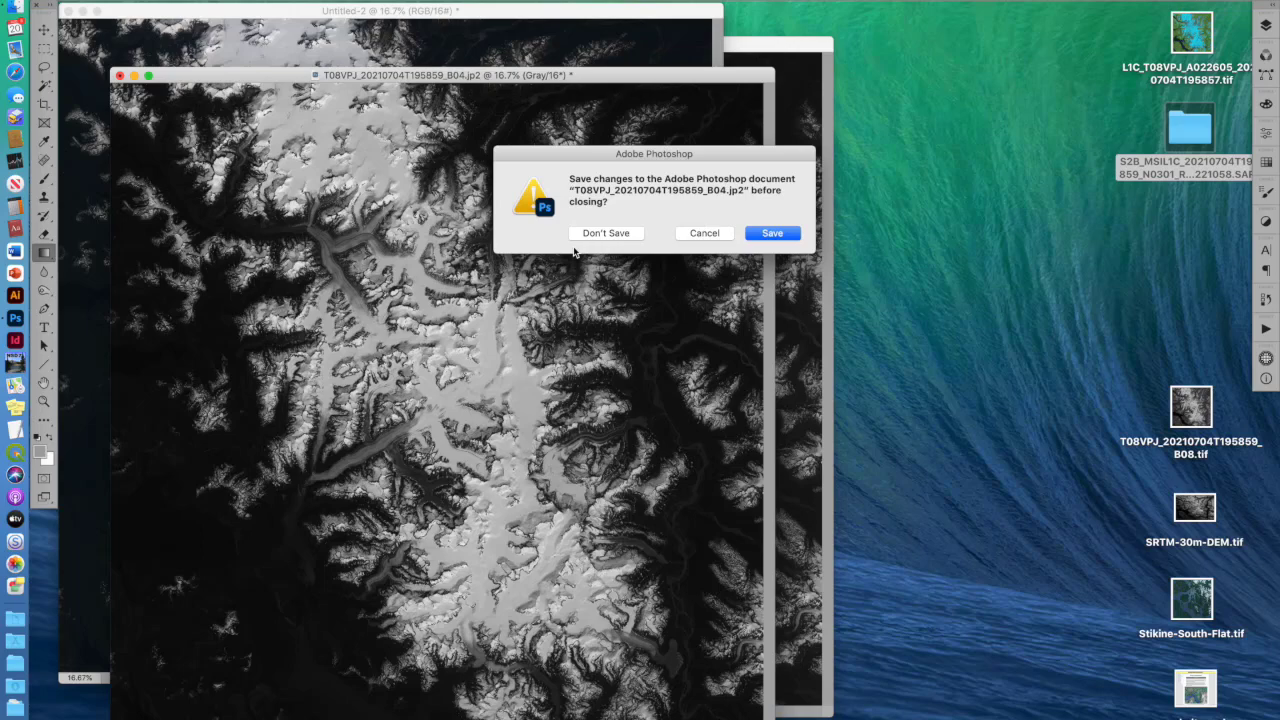
# Close the B04, B03 and B02 source images without saving and move the merged RGB image's window toward the middle of the desktop
pyautogui.click(603, 238)
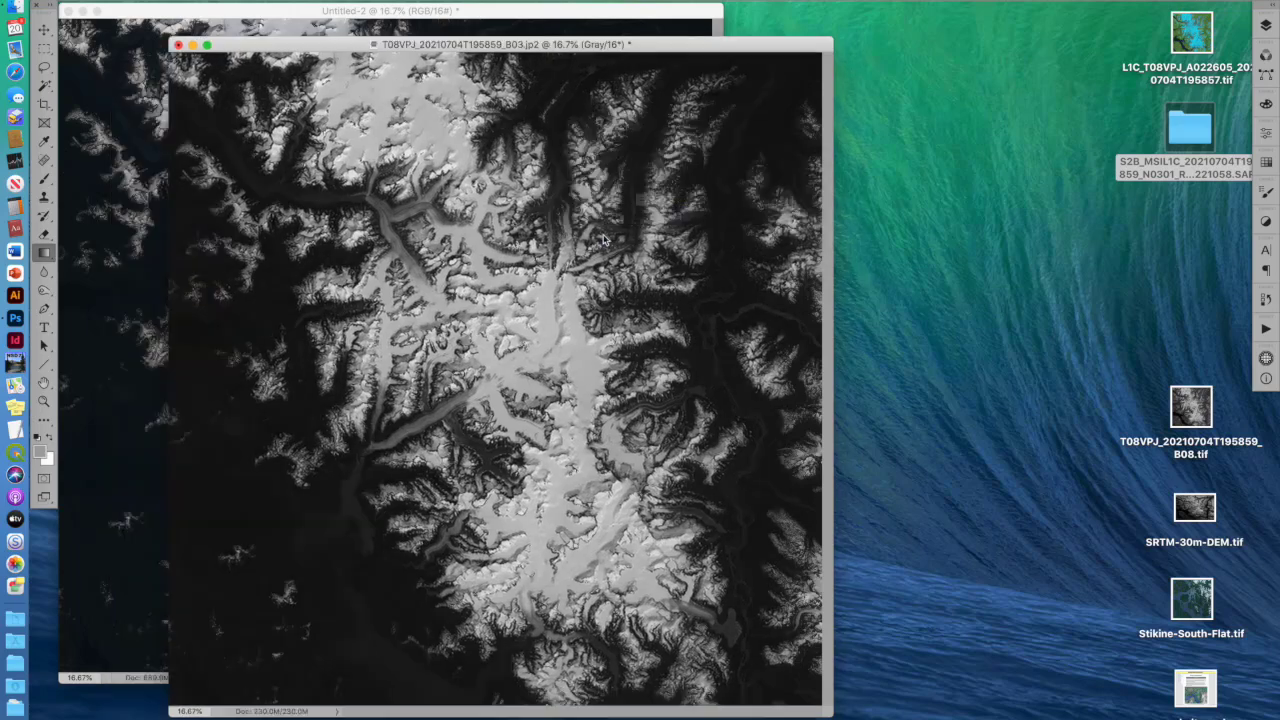
pyautogui.click(603, 238)
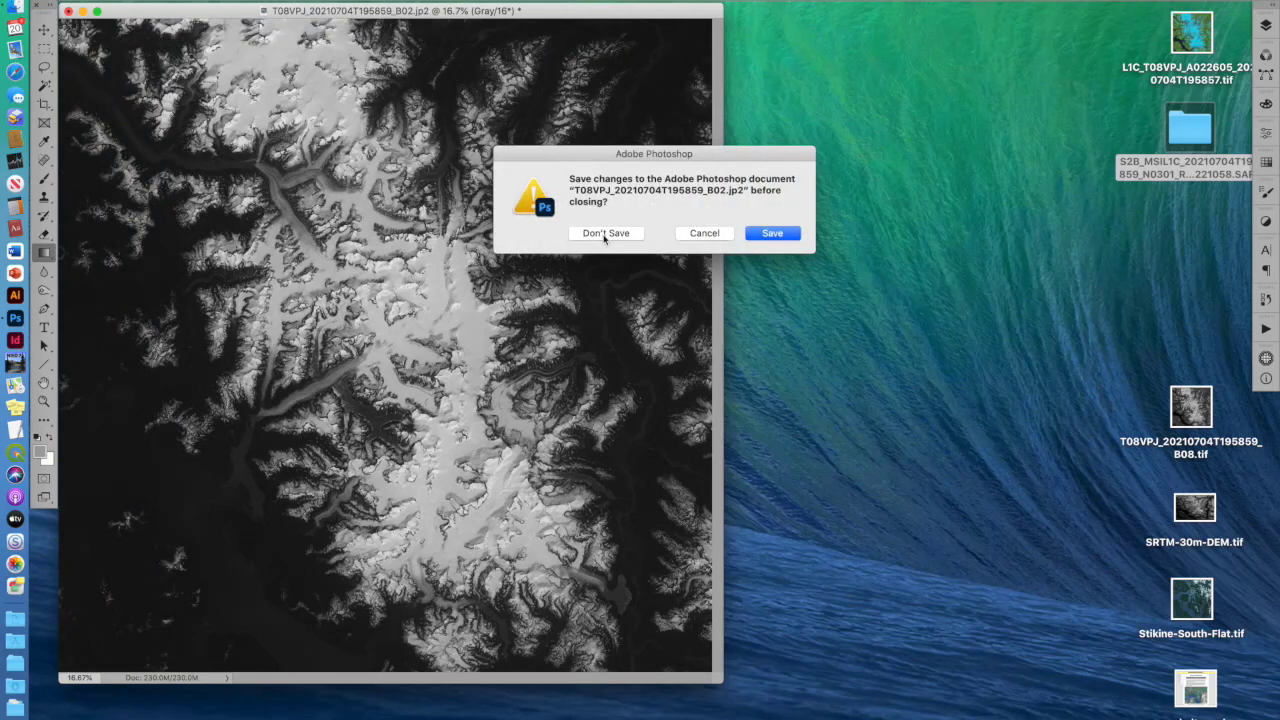
pyautogui.click(603, 236)
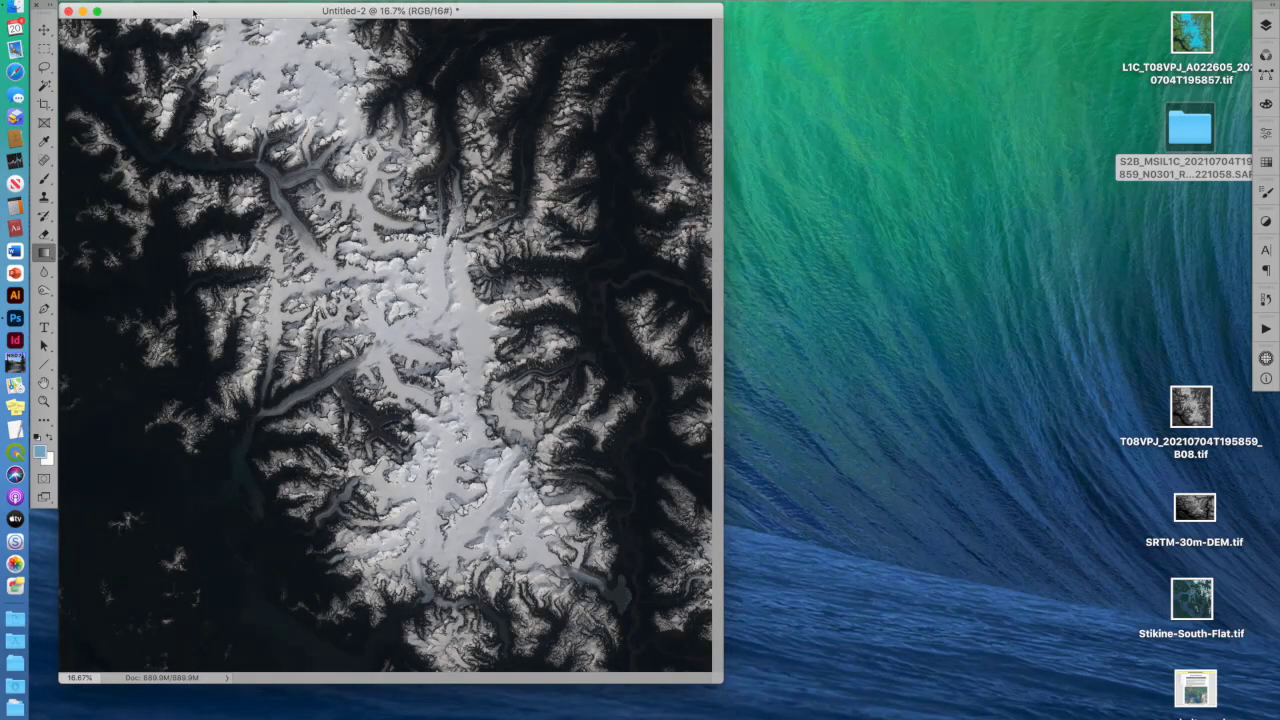
pyautogui.moveTo(194, 12); pyautogui.dragTo(331, 36)
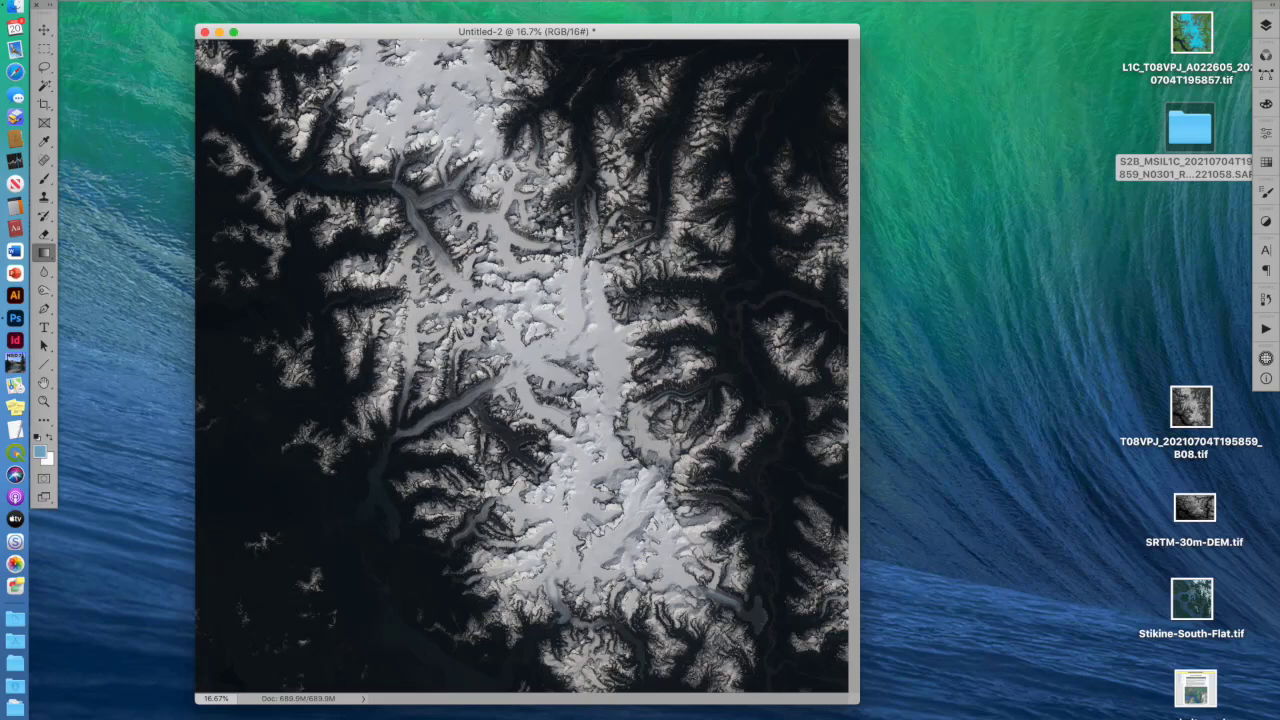
# Add a Curves adjustment layer named Curves 1 to the merged image, in Normal mode at 100% opacity
pyautogui.click(219, 1)
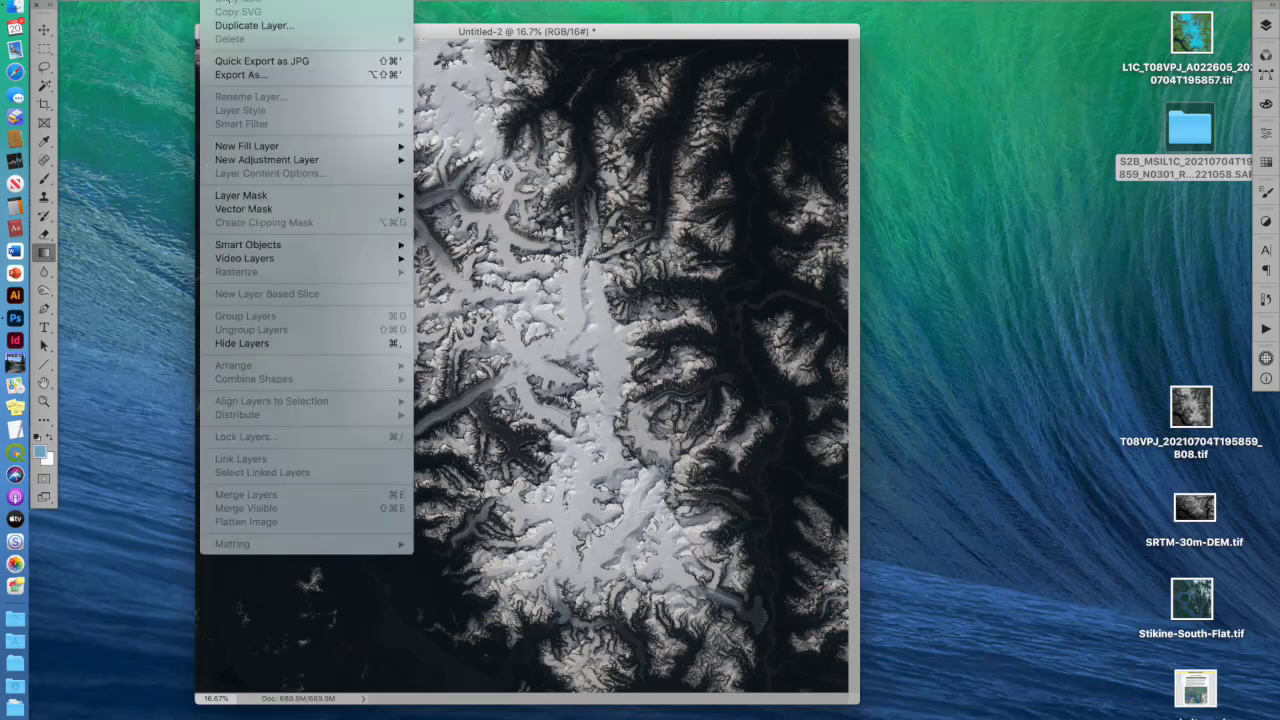
pyautogui.moveTo(286, 166)
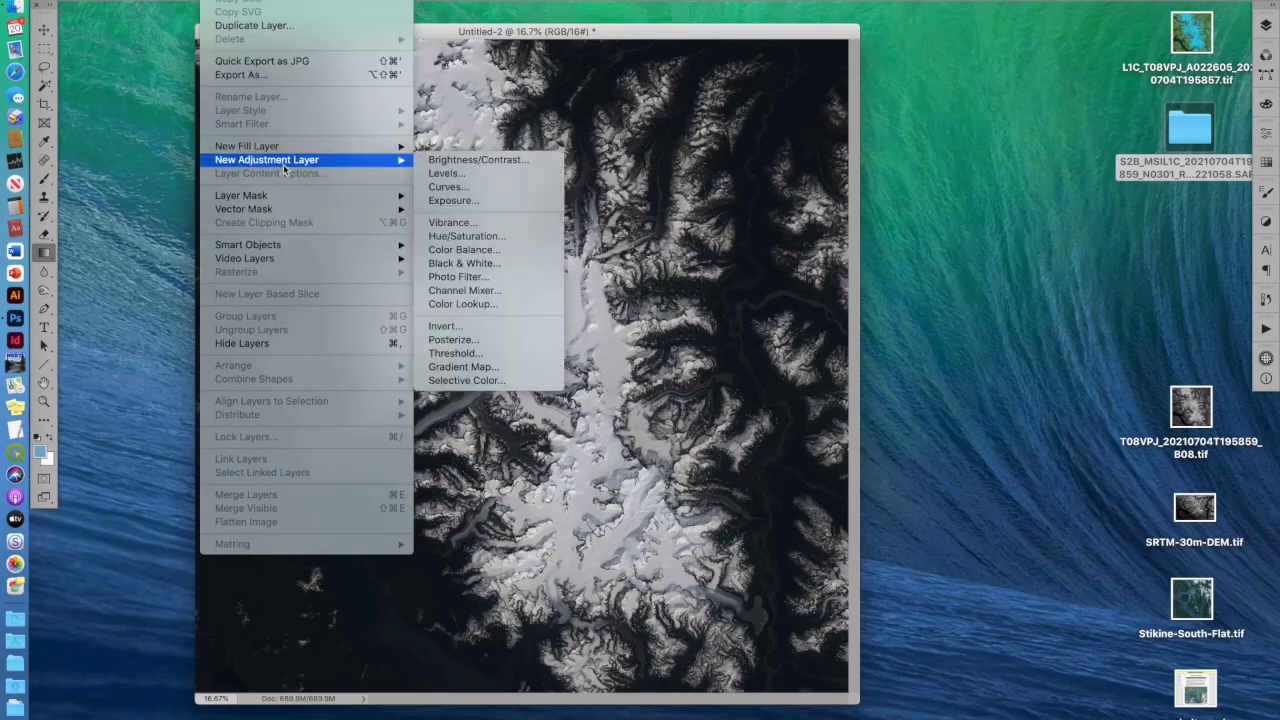
pyautogui.click(468, 190)
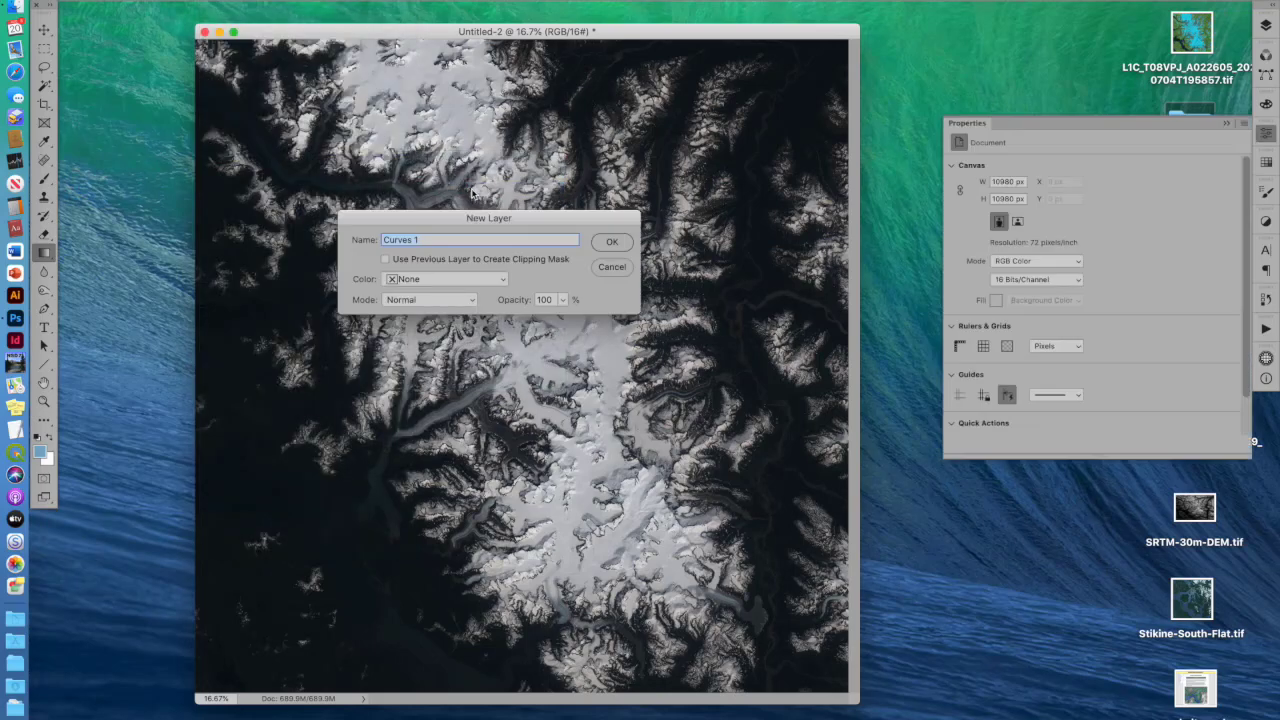
pyautogui.click(614, 241)
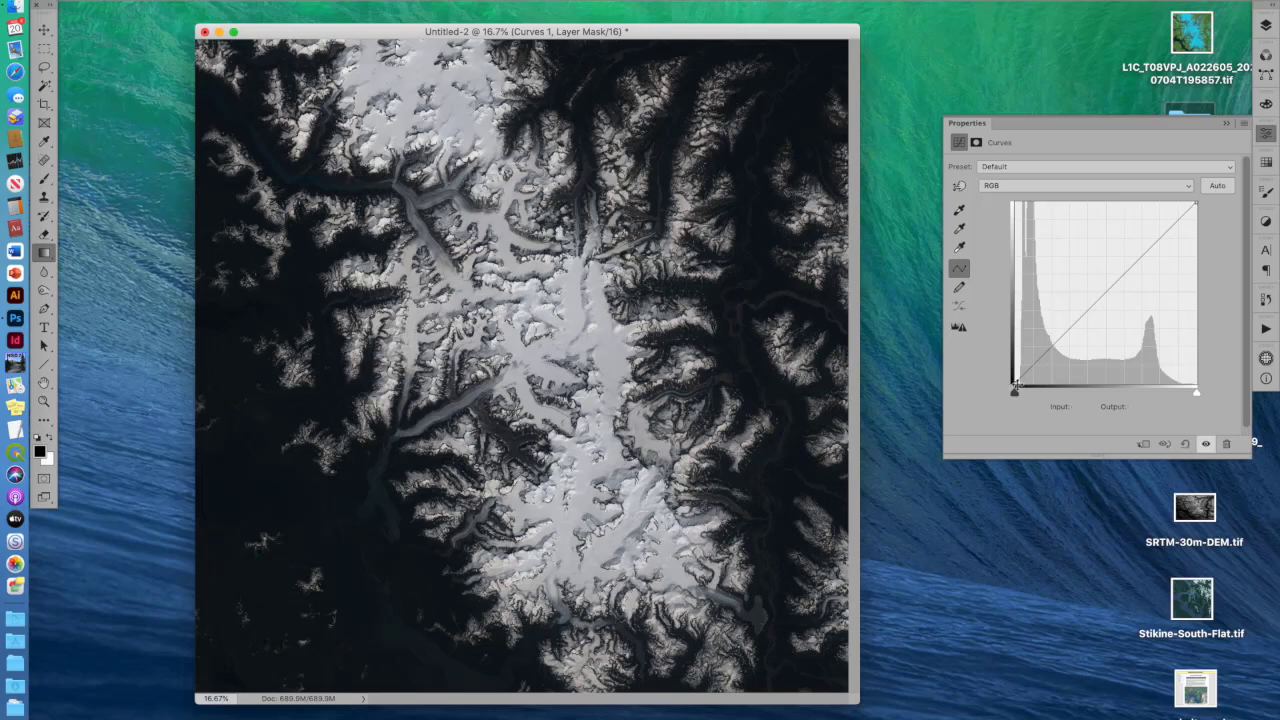
# Try brightening the dark tones with an RGB curve point at input 29, output 64, and remove the point again
pyautogui.moveTo(1016, 384)
pyautogui.mouseDown()
pyautogui.moveTo(1080, 405)
pyautogui.moveTo(1022, 428)
pyautogui.moveTo(1089, 430)
pyautogui.moveTo(991, 423)
pyautogui.moveTo(997, 323)
pyautogui.moveTo(999, 402)
pyautogui.mouseUp()
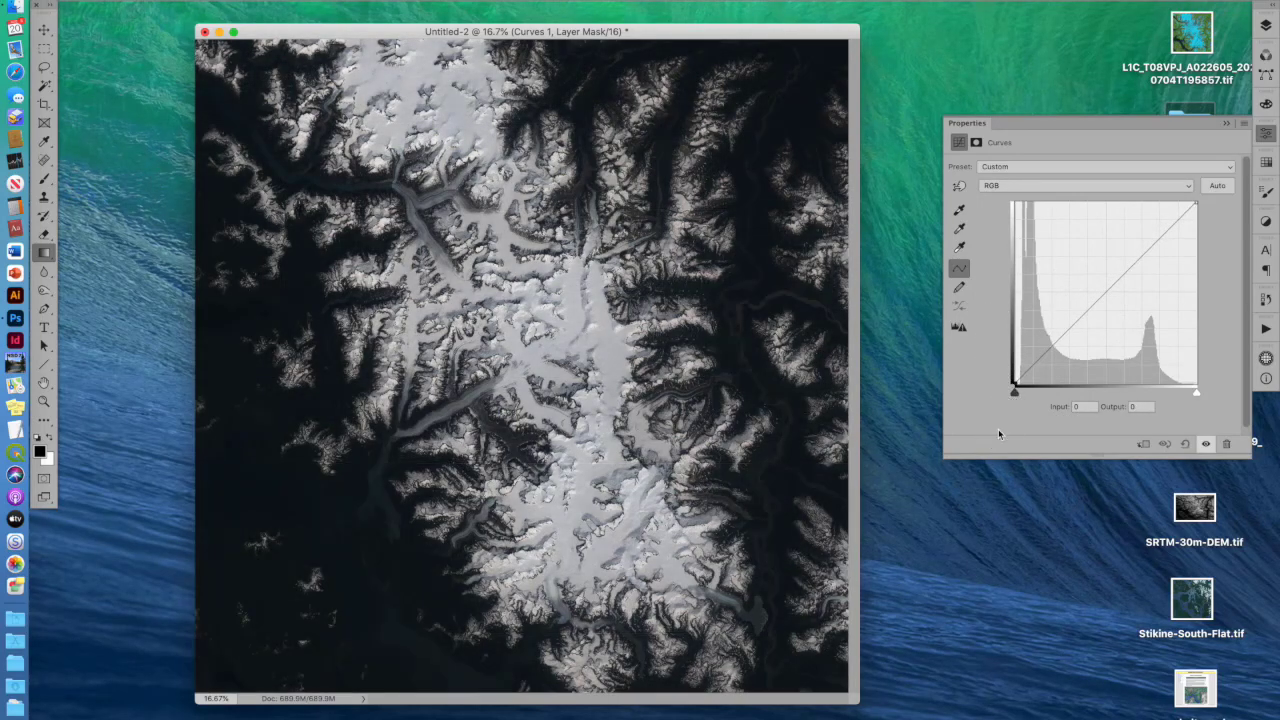
pyautogui.moveTo(1195, 204); pyautogui.dragTo(1223, 220)
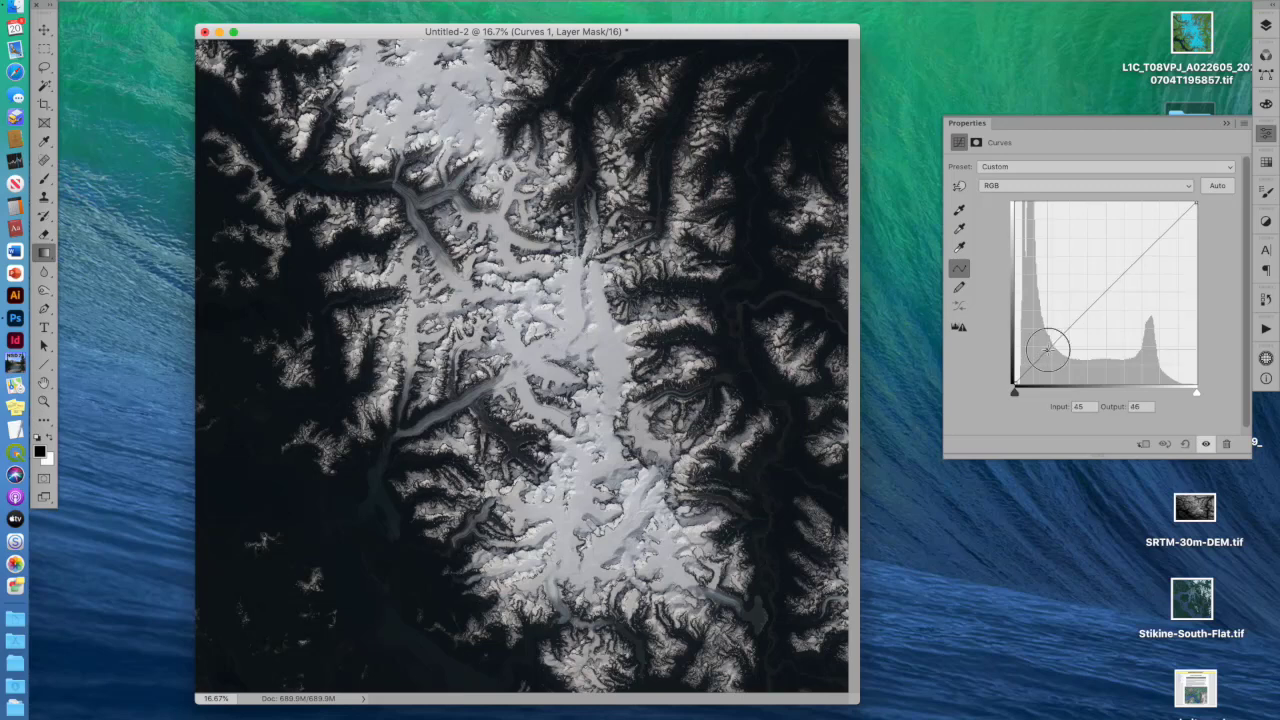
pyautogui.moveTo(1040, 343); pyautogui.dragTo(1036, 338)
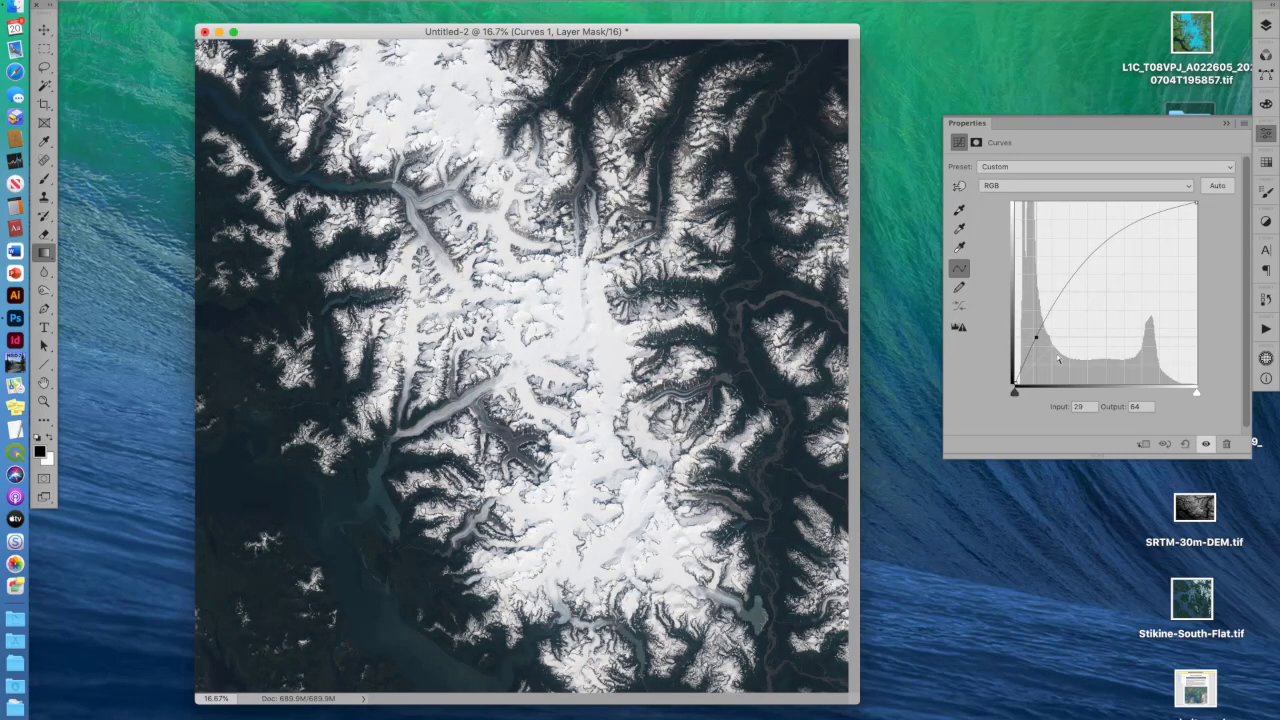
pyautogui.moveTo(1036, 338); pyautogui.dragTo(927, 365)
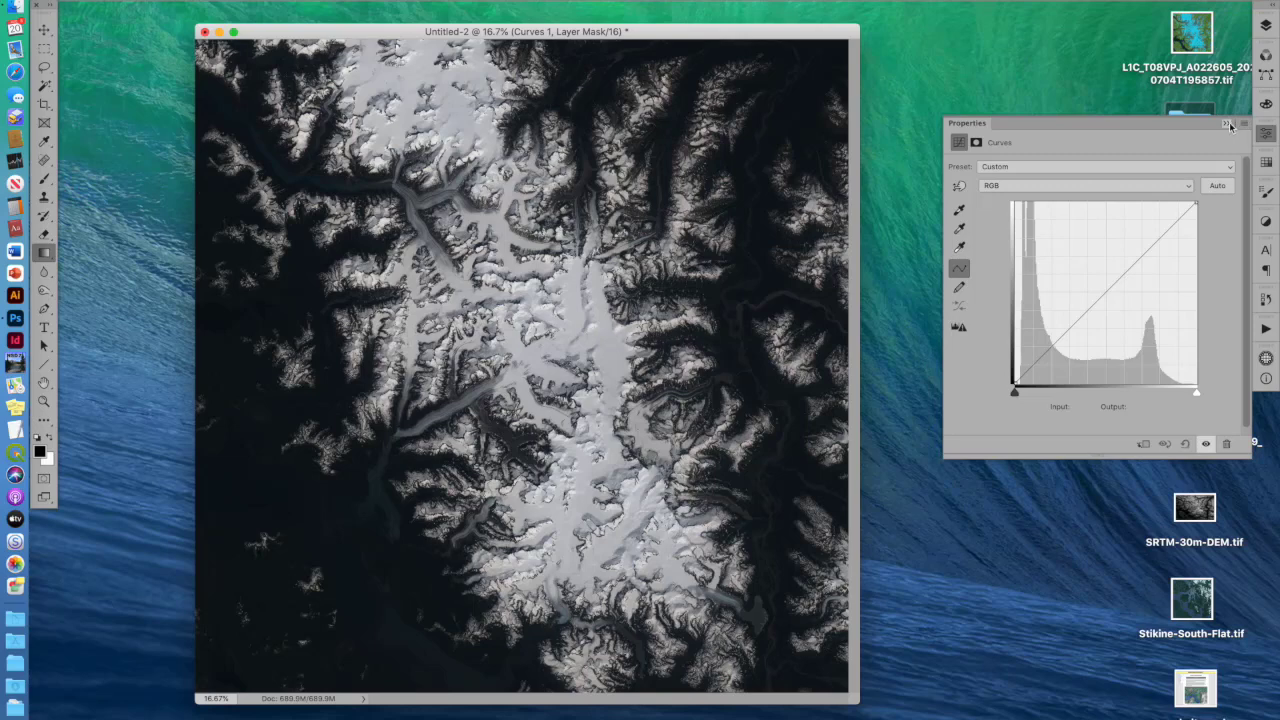
# Collapse the Curves properties, detach the Info panel as a floating panel beside the image, and collapse Geographic Imager
pyautogui.click(1231, 125)
pyautogui.click(1266, 378)
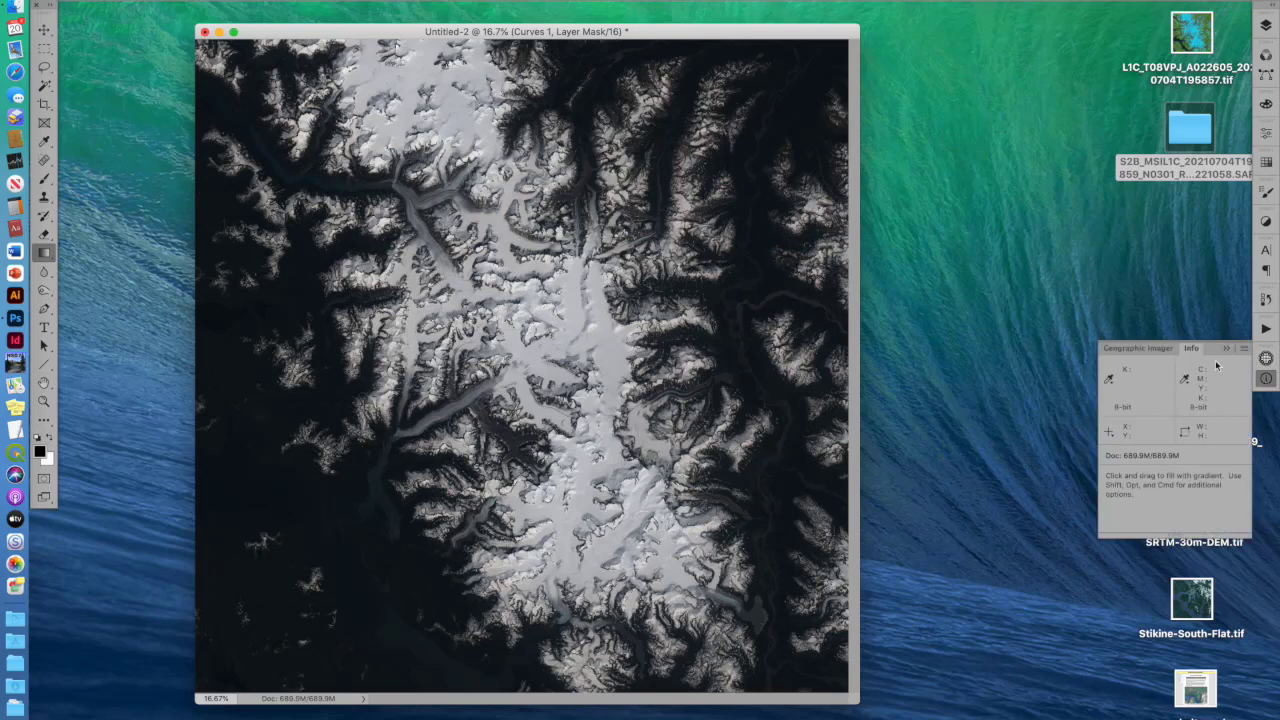
pyautogui.moveTo(1191, 348); pyautogui.dragTo(1004, 545)
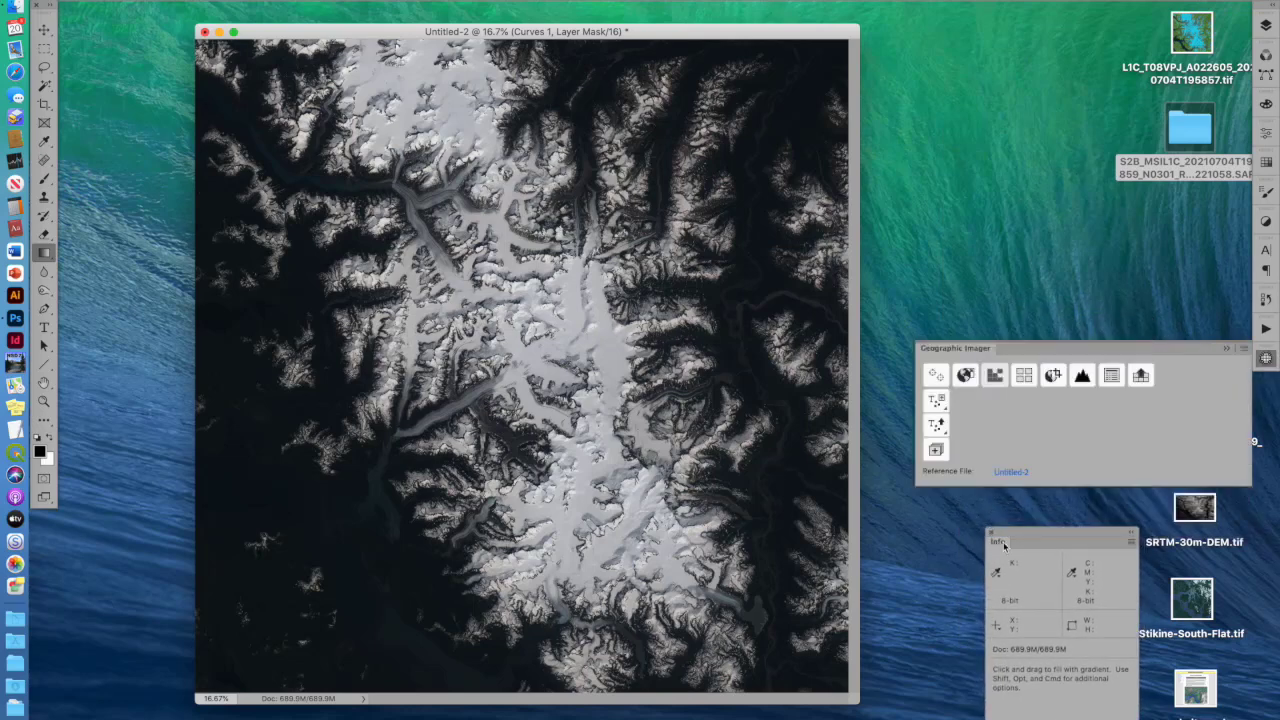
pyautogui.click(1227, 348)
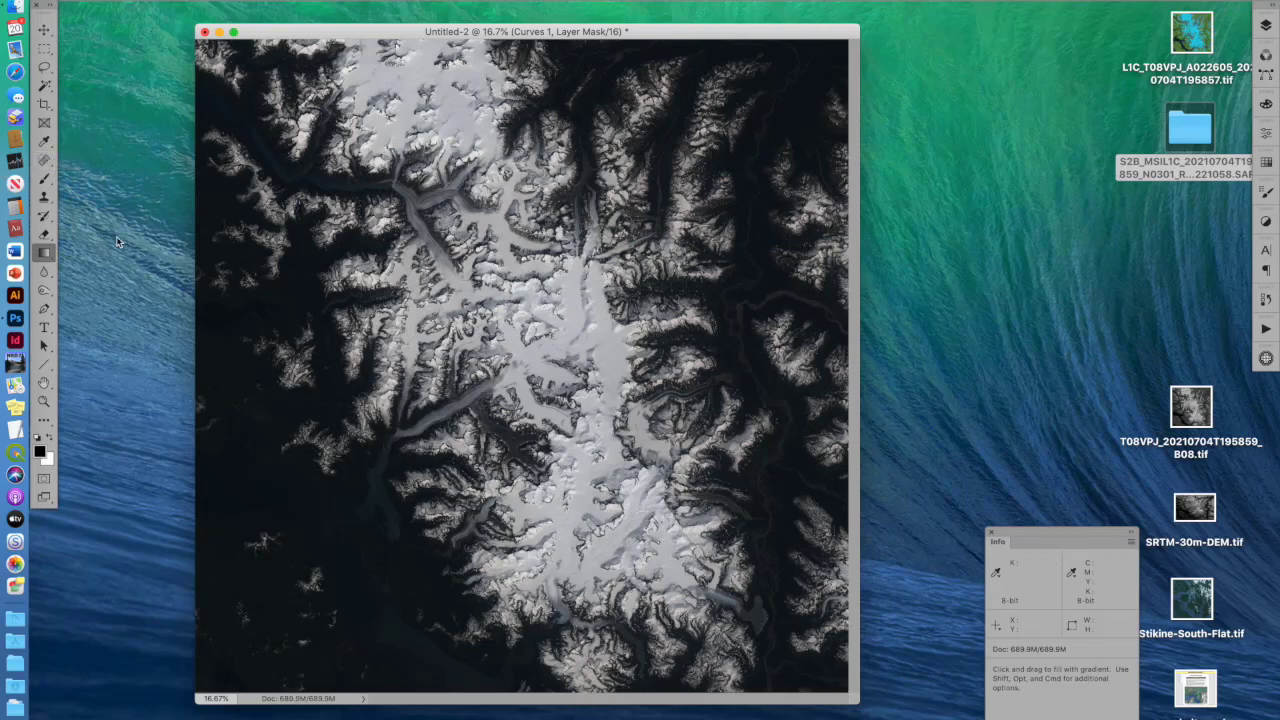
# Place a Color Sampler point on the bright snow in the central part of the icefield
pyautogui.click(44, 141)
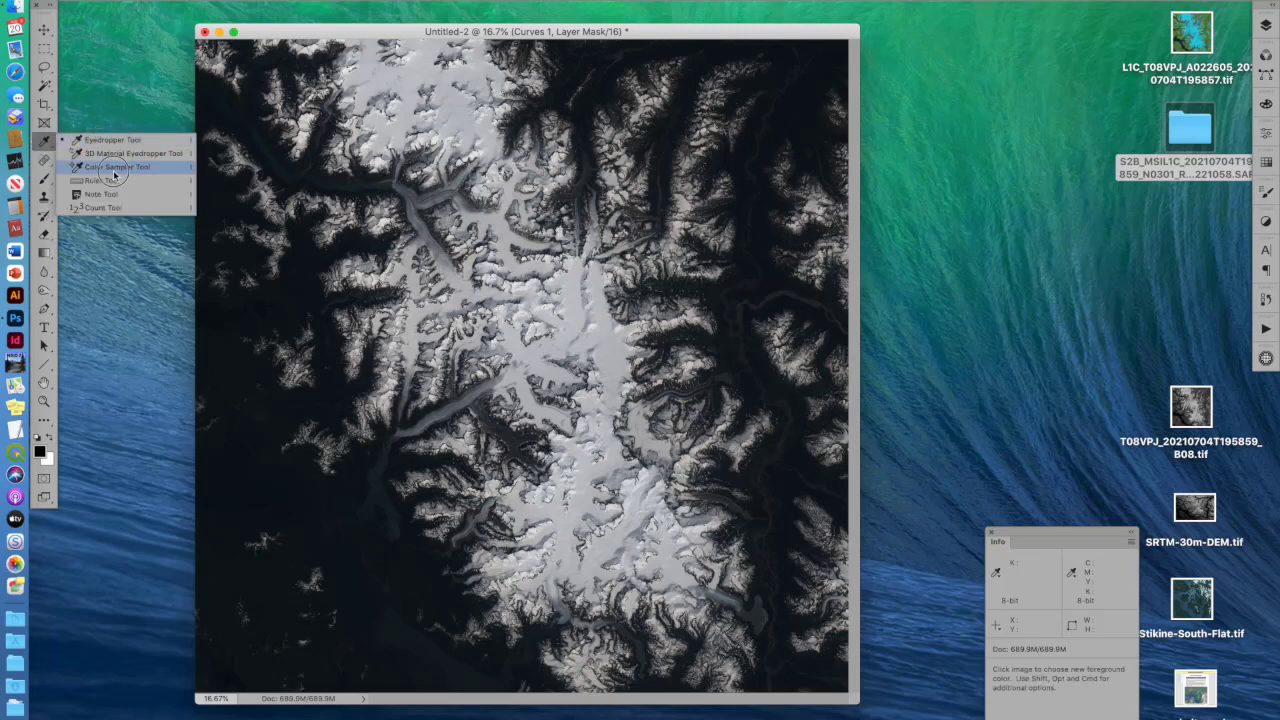
pyautogui.click(113, 167)
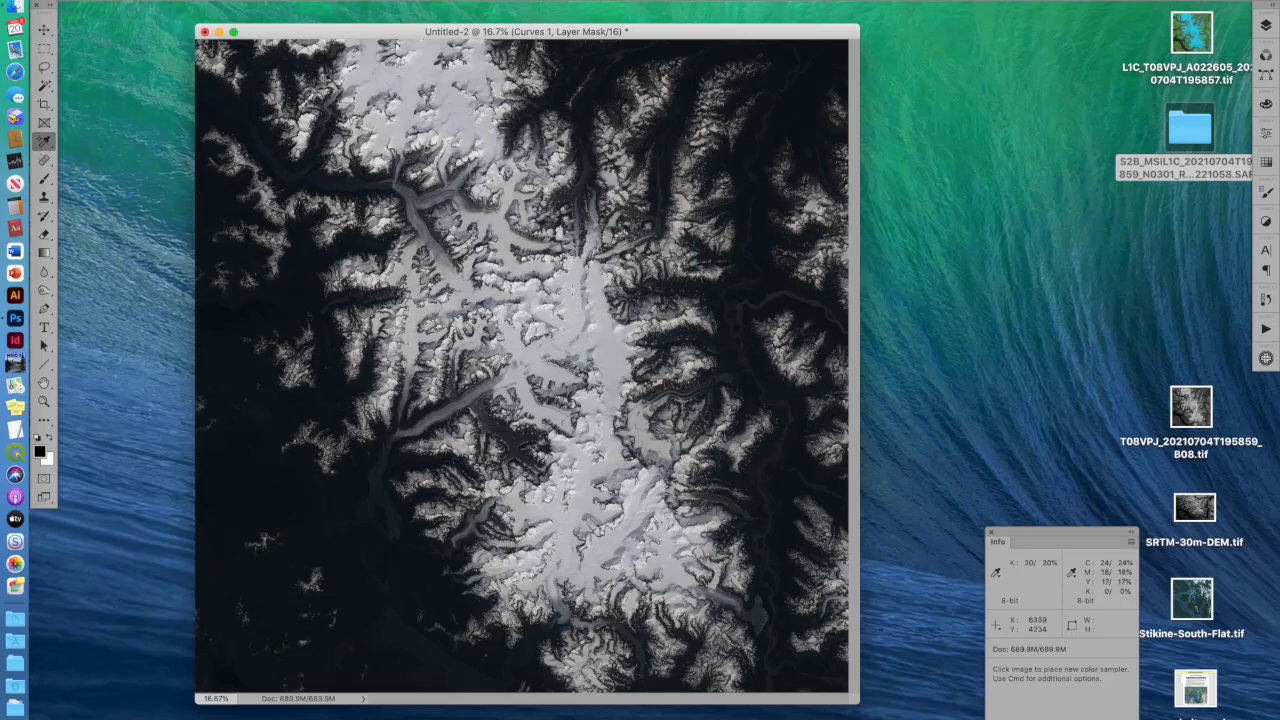
pyautogui.click(612, 351)
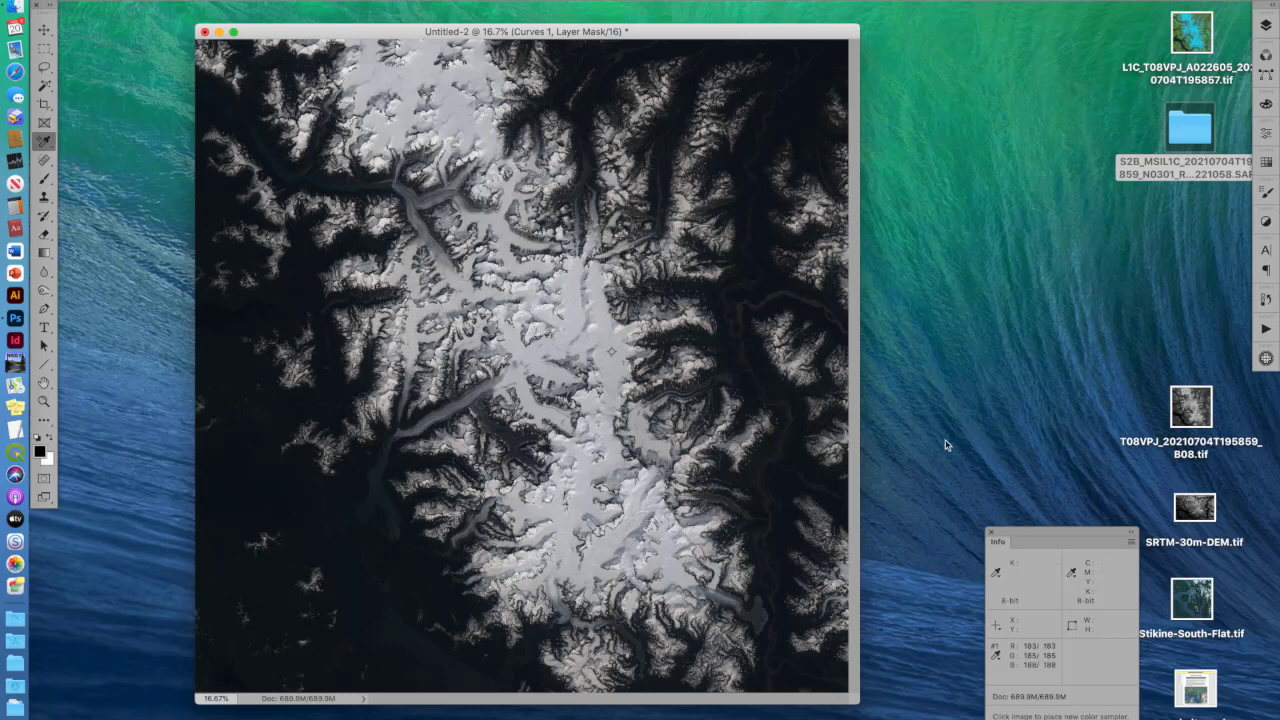
# Move the floating Info panel closer to the image and set sampler #1's readout to CMYK Color
pyautogui.moveTo(1033, 529); pyautogui.dragTo(947, 436)
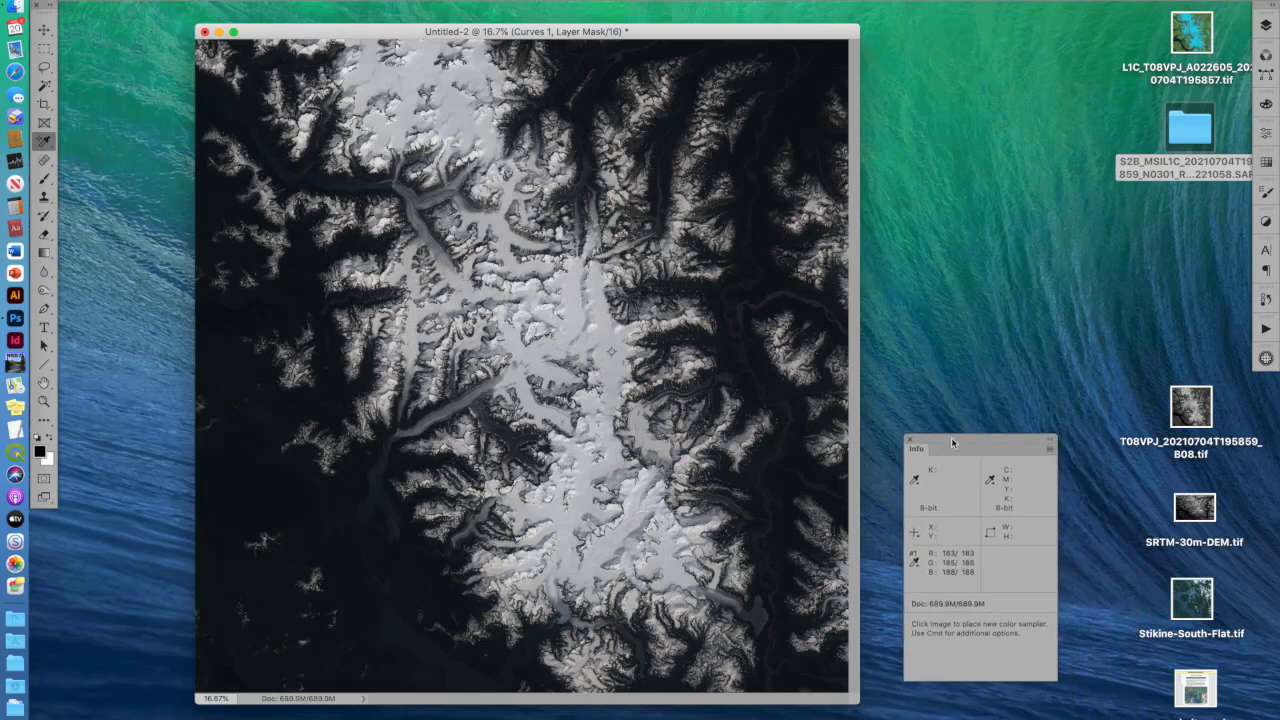
pyautogui.click(915, 564)
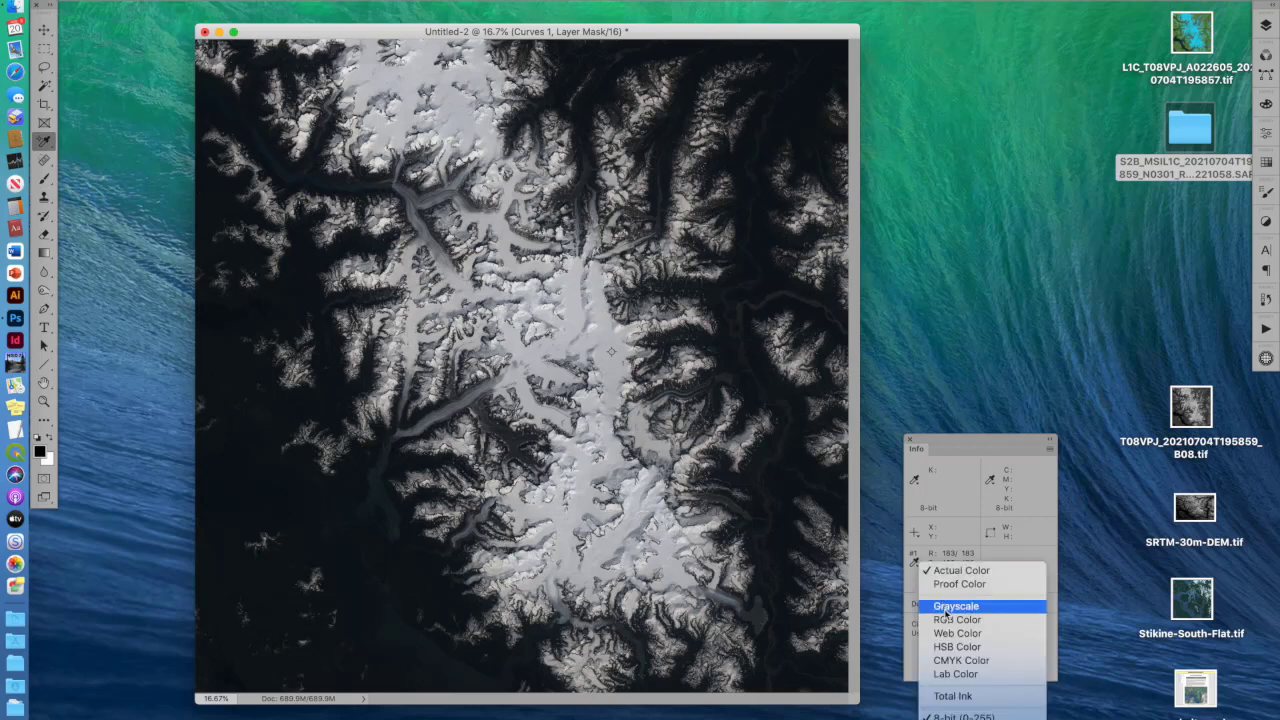
pyautogui.click(951, 661)
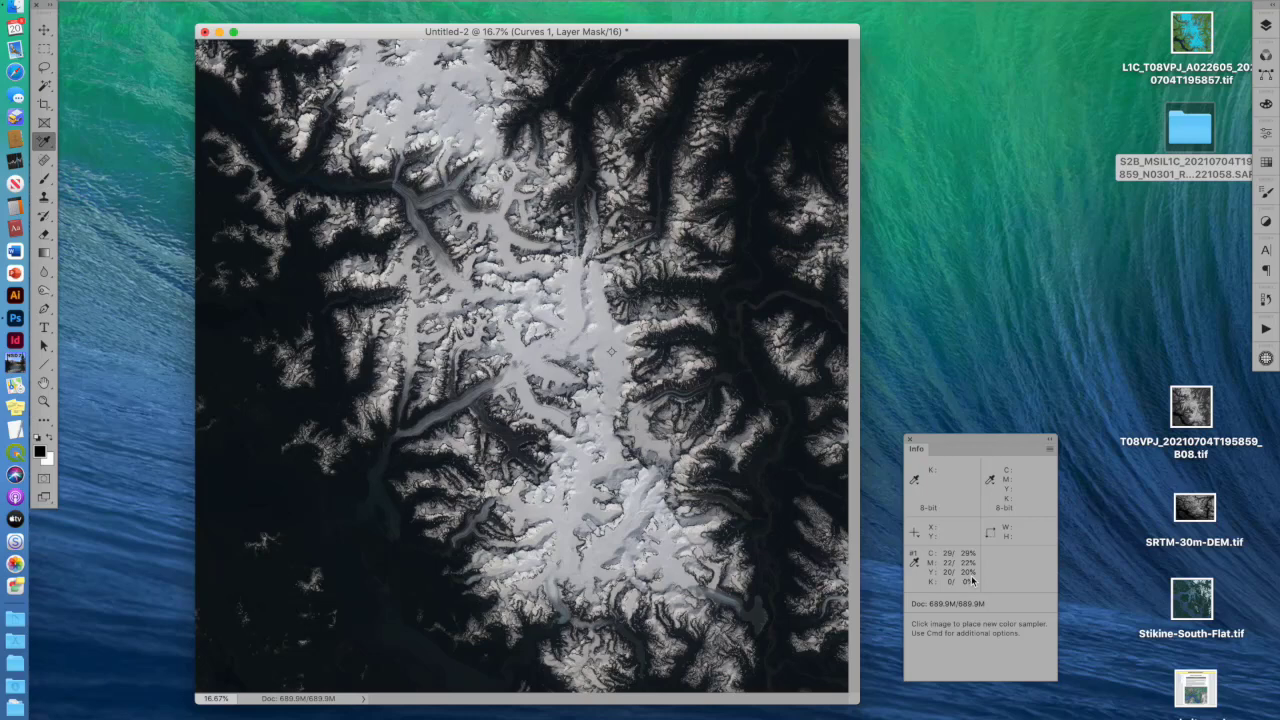
# Open the Curves 1 properties and brighten the RGB curve with points at input 14, output 57 and input 81, output 179
pyautogui.click(1265, 26)
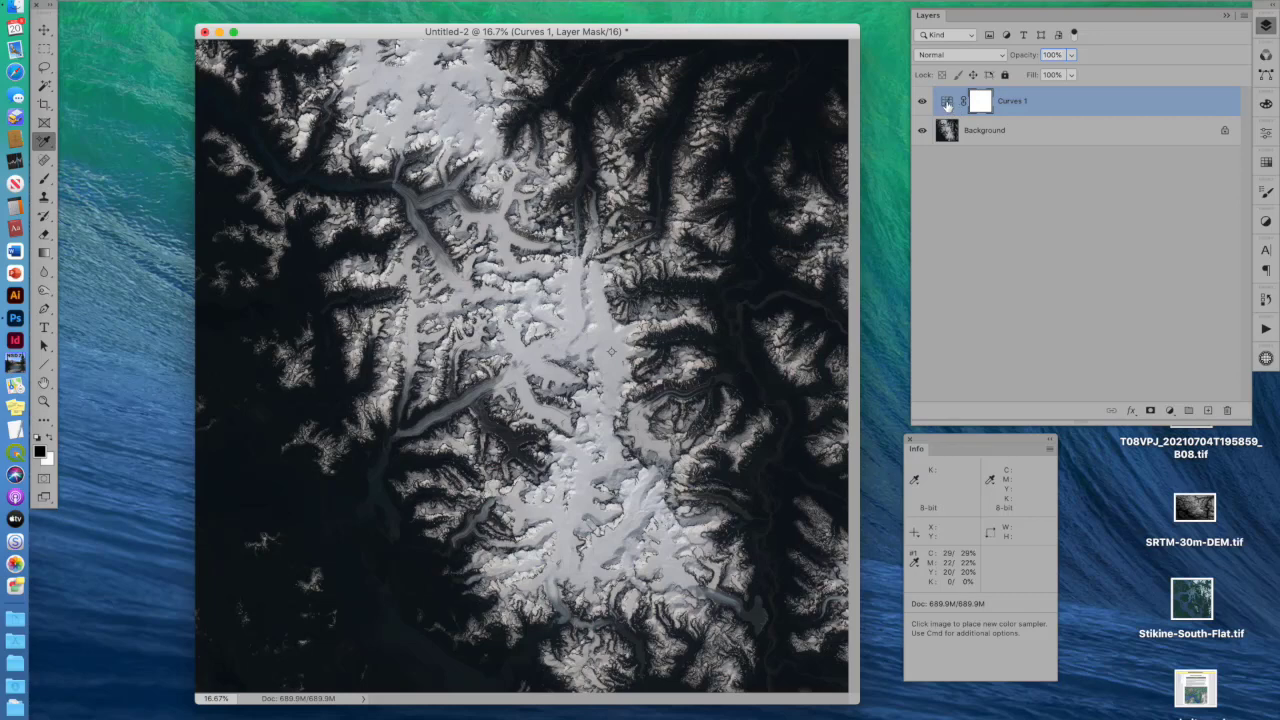
pyautogui.doubleClick(947, 103)
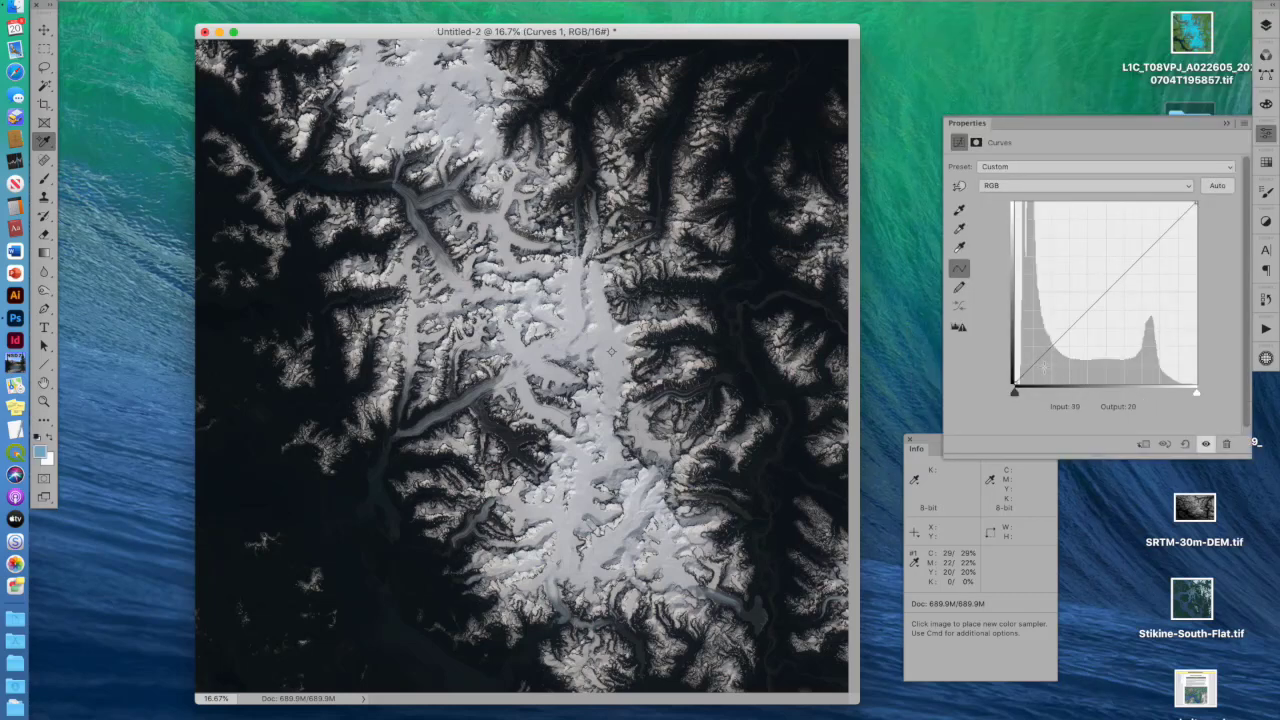
pyautogui.moveTo(1047, 353)
pyautogui.mouseDown()
pyautogui.moveTo(1040, 338)
pyautogui.moveTo(1025, 342)
pyautogui.mouseUp()
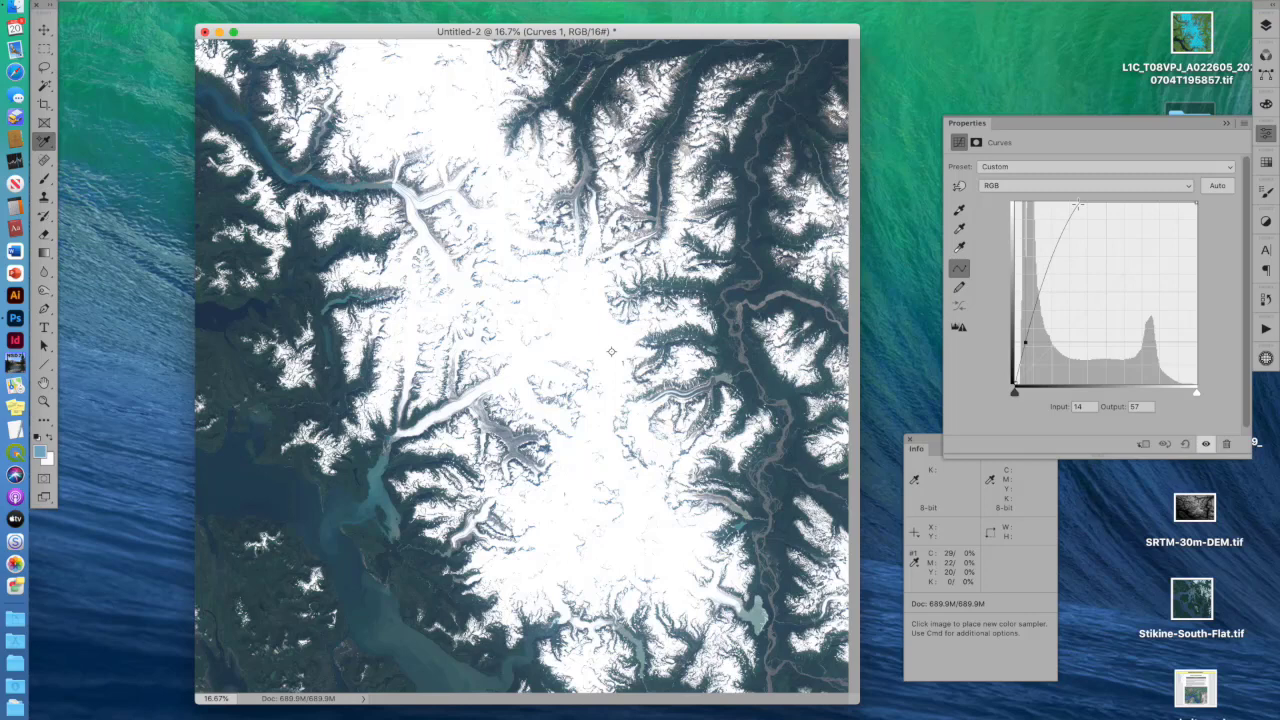
pyautogui.moveTo(1078, 205); pyautogui.dragTo(1072, 256)
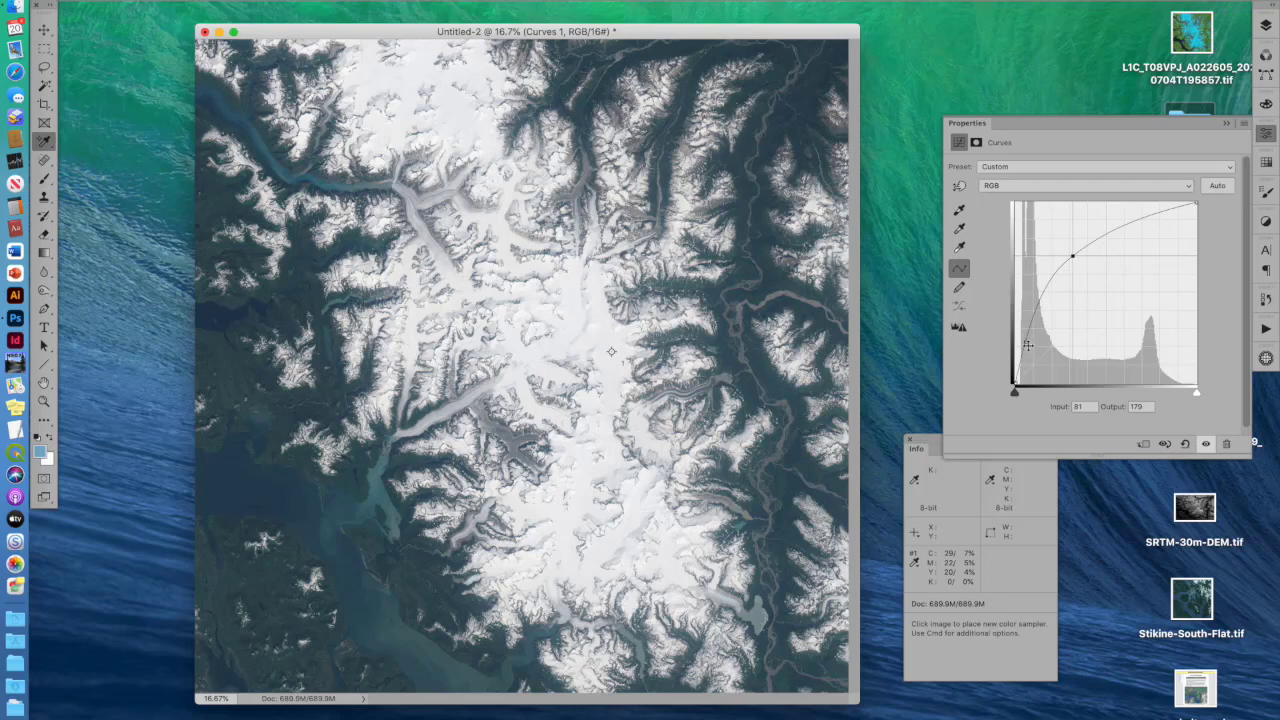
# Lower the darkest RGB curve point to input 11, output 36, and add points at input 26, output 87 and input 168, output 221
pyautogui.moveTo(1027, 345); pyautogui.dragTo(1022, 357)
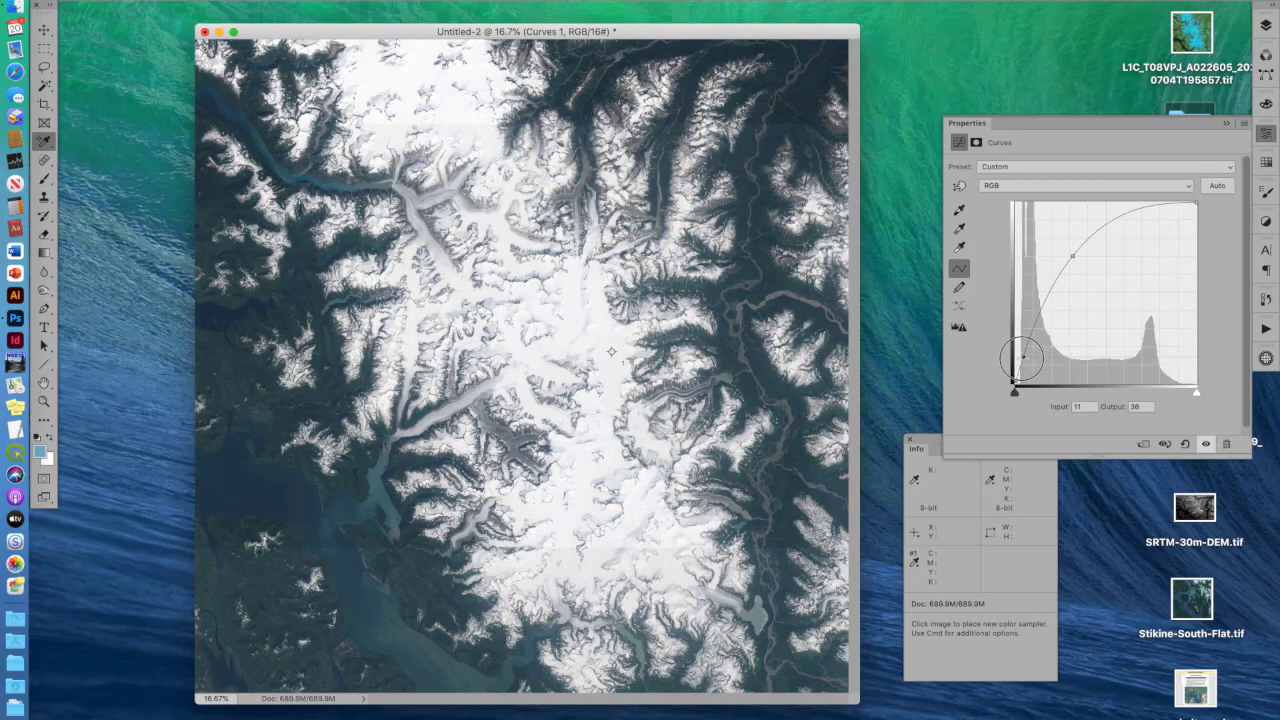
pyautogui.click(1035, 321)
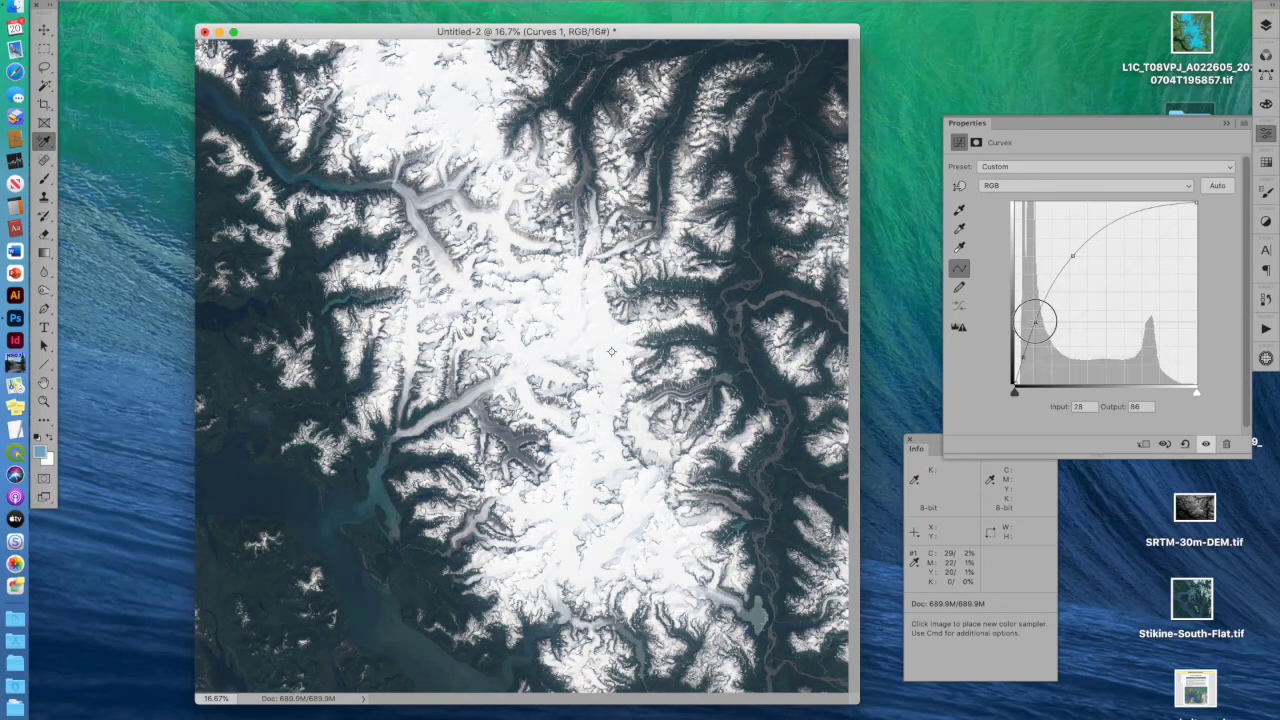
pyautogui.moveTo(1035, 321); pyautogui.dragTo(1033, 320)
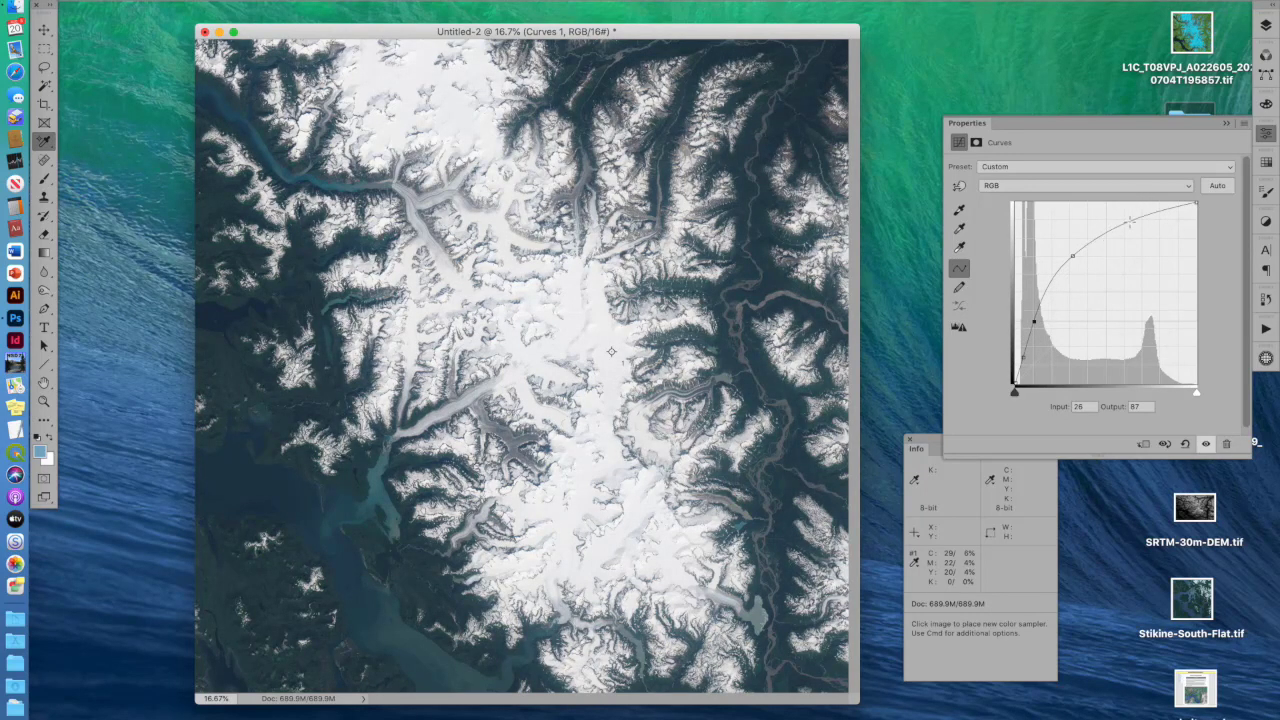
pyautogui.moveTo(1130, 221); pyautogui.dragTo(1134, 227)
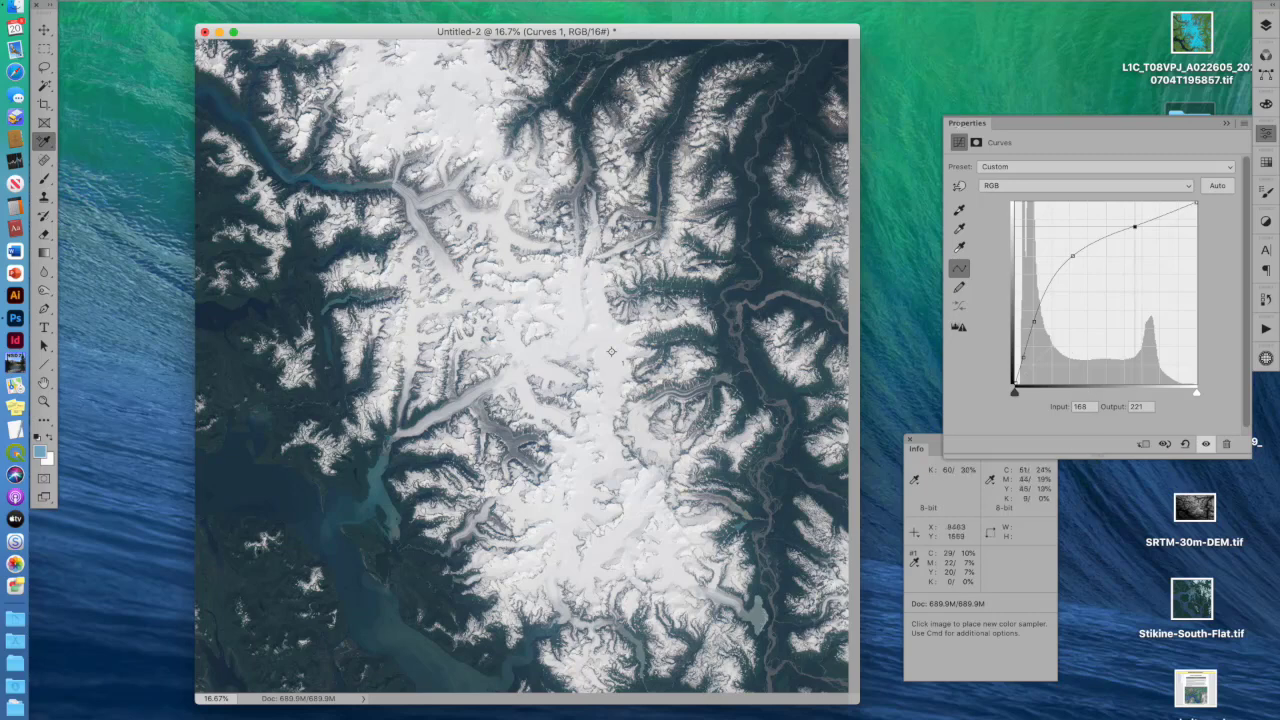
# Reopen the Curves 1 properties, apply the saved Stikine preset to the curve, and collapse the properties
pyautogui.click(1266, 26)
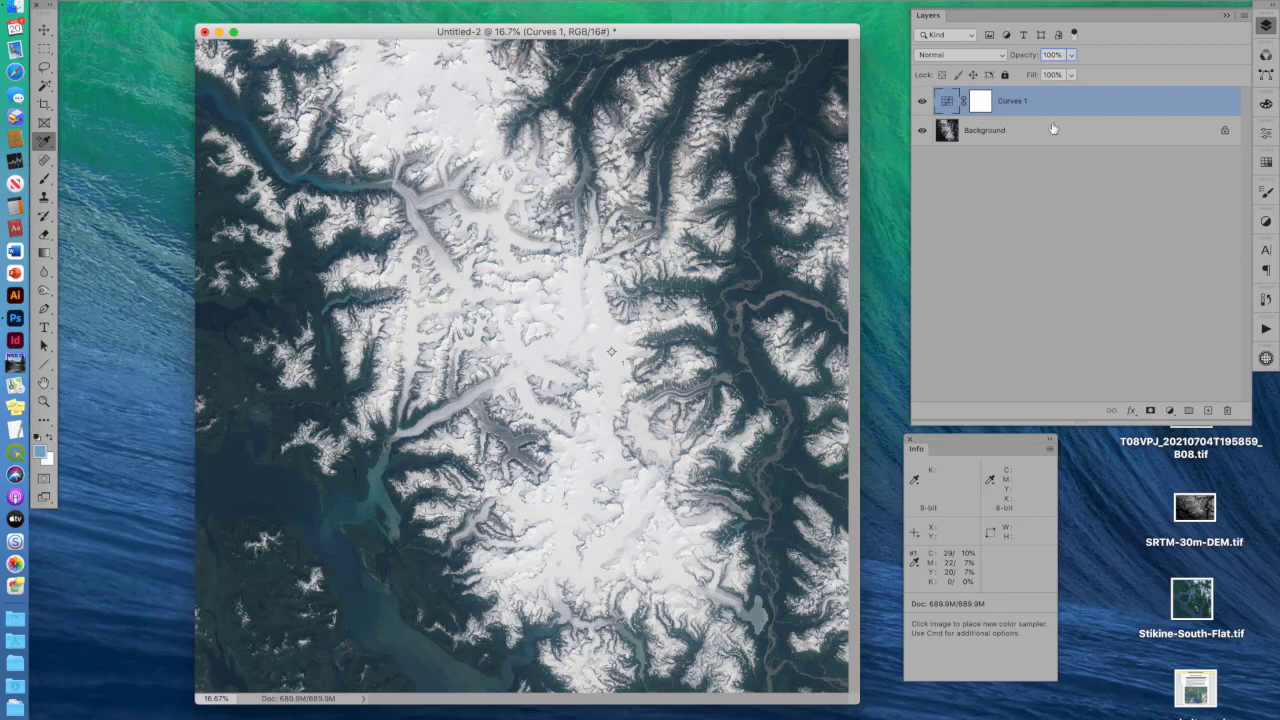
pyautogui.doubleClick(947, 104)
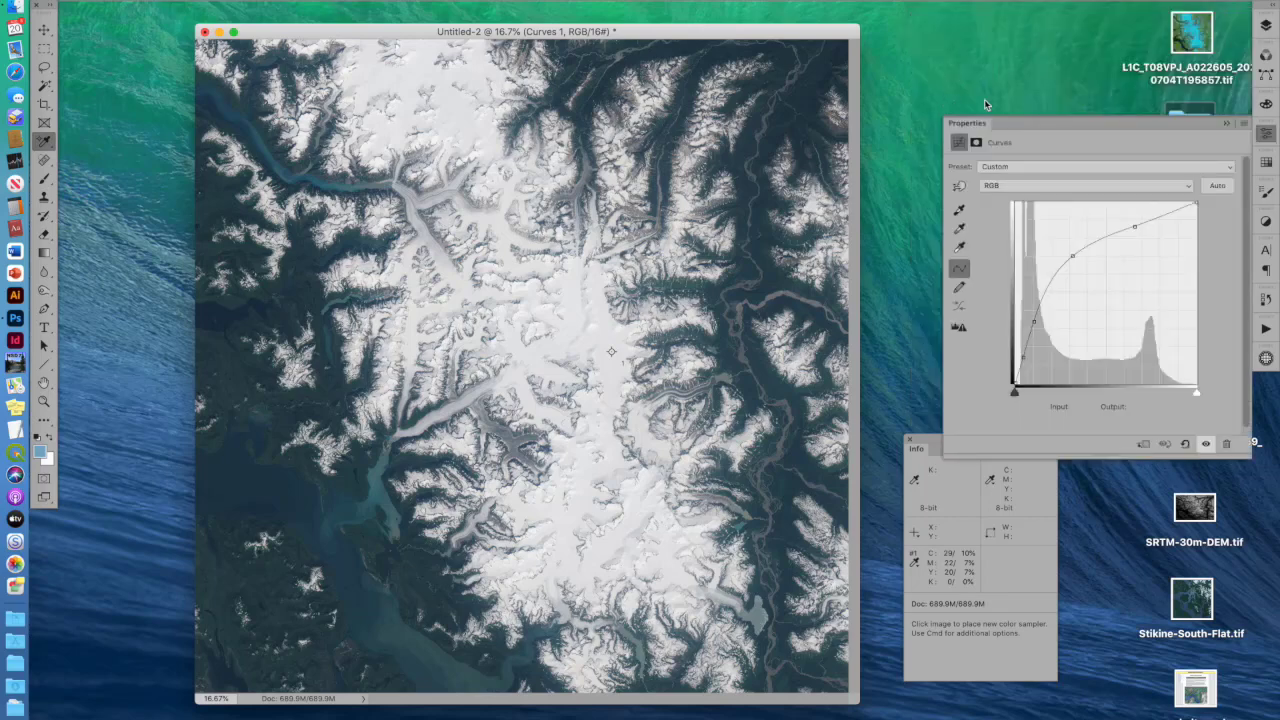
pyautogui.click(1243, 123)
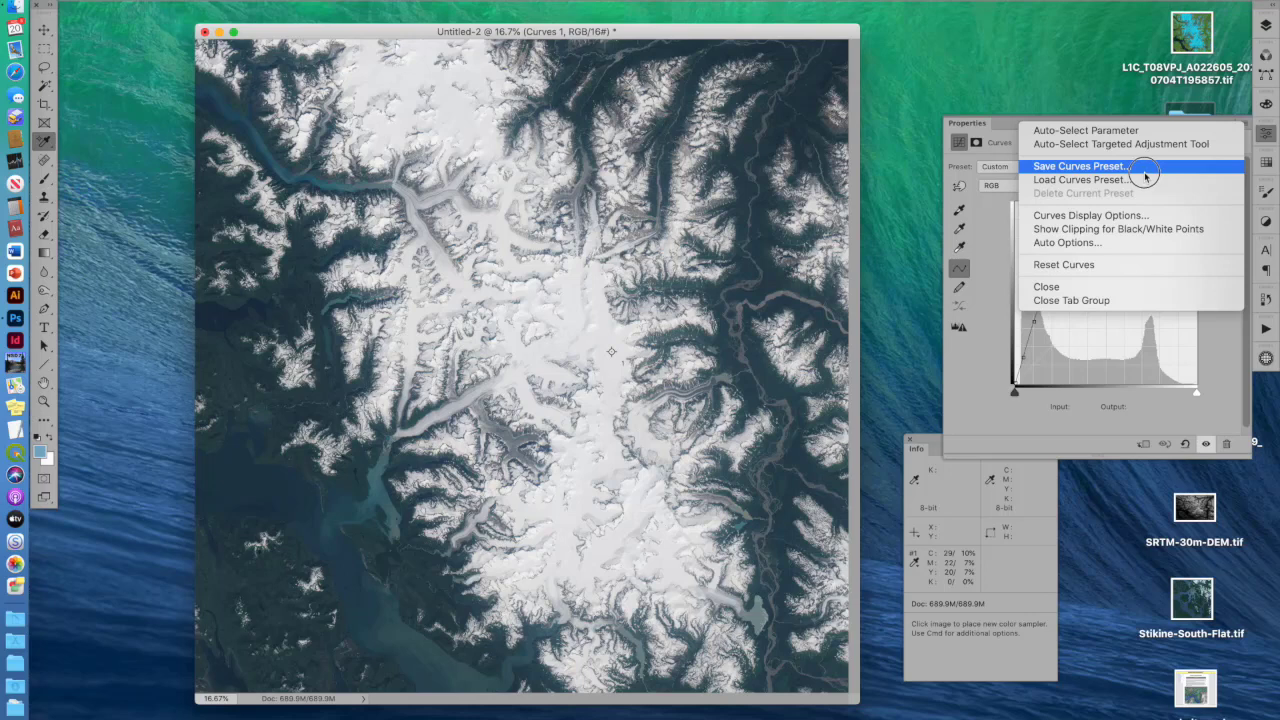
pyautogui.click(1096, 74)
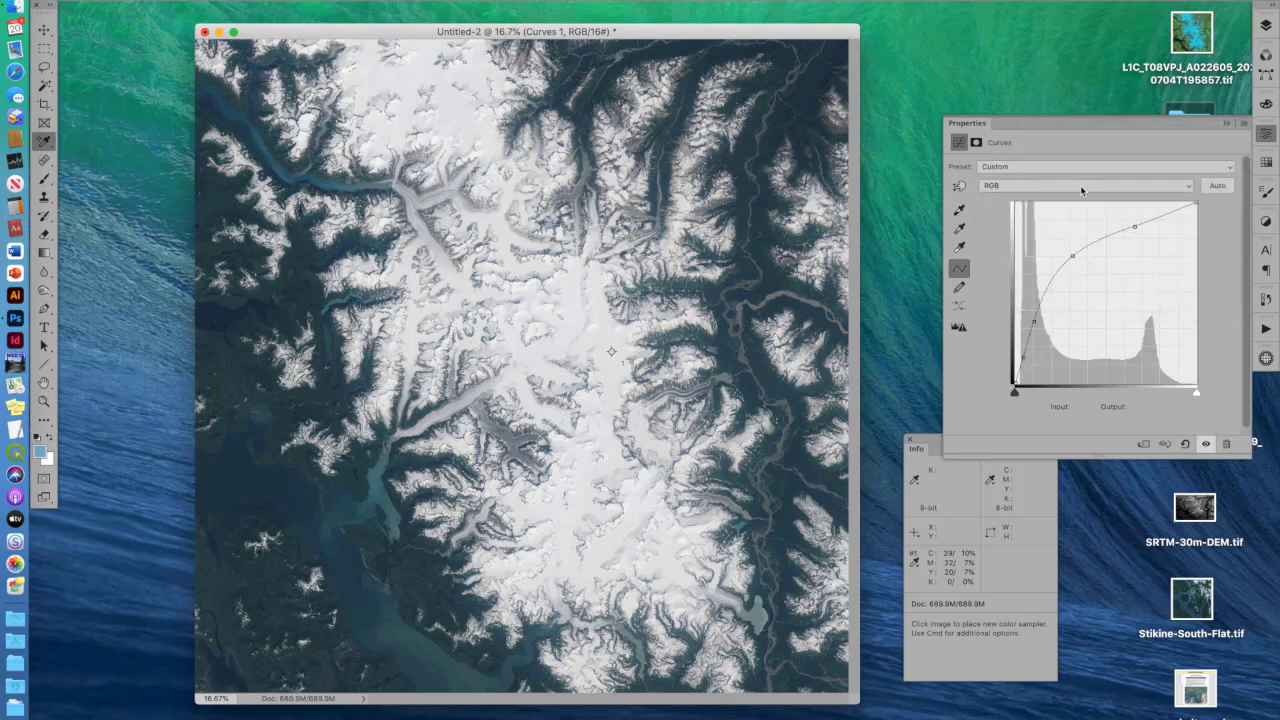
pyautogui.click(1047, 170)
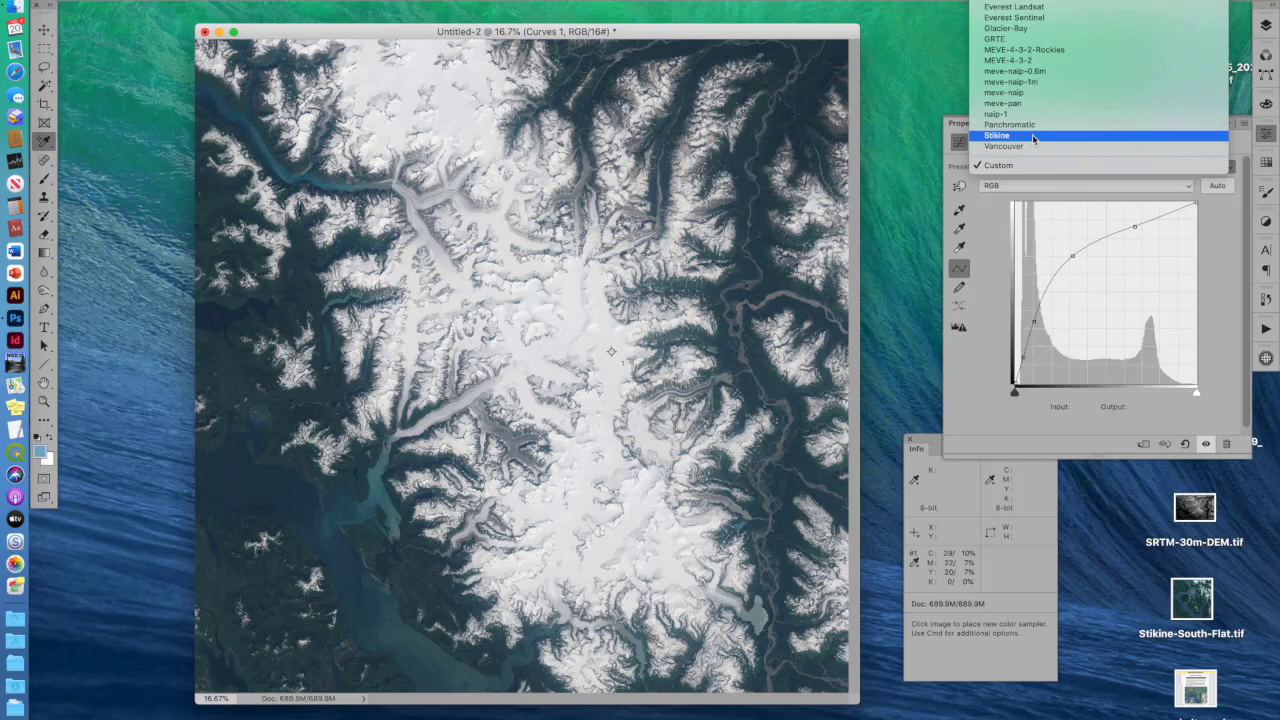
pyautogui.click(1034, 138)
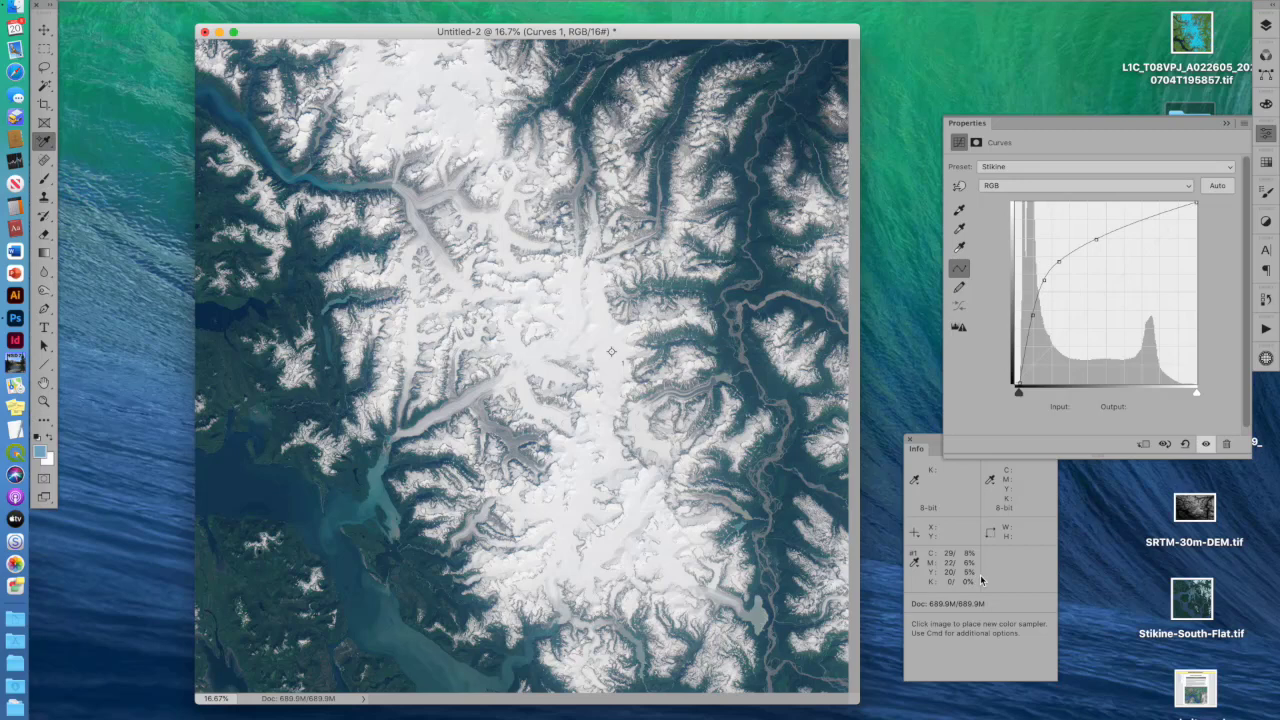
pyautogui.click(1226, 125)
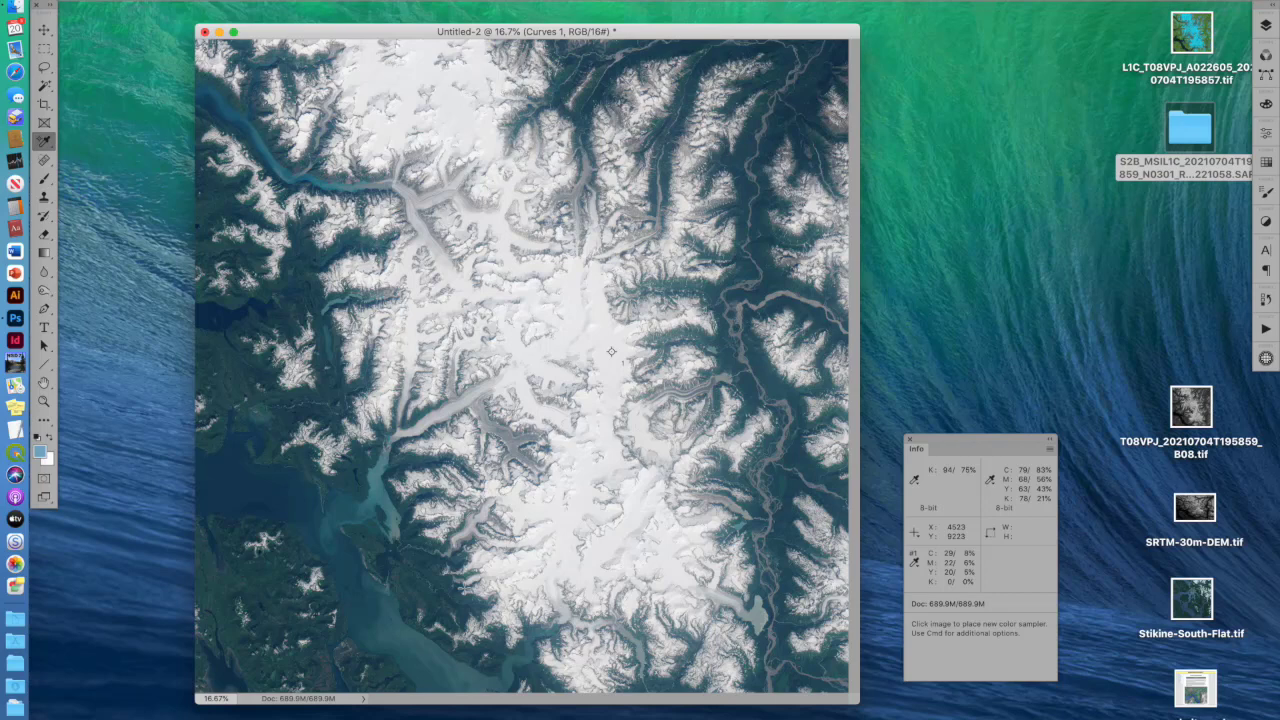
# Open L1C_T08VPJ_A022605_20210704T195857.tif from the desktop and offset its window to compare it with the natural-colour image
pyautogui.doubleClick(1186, 37)
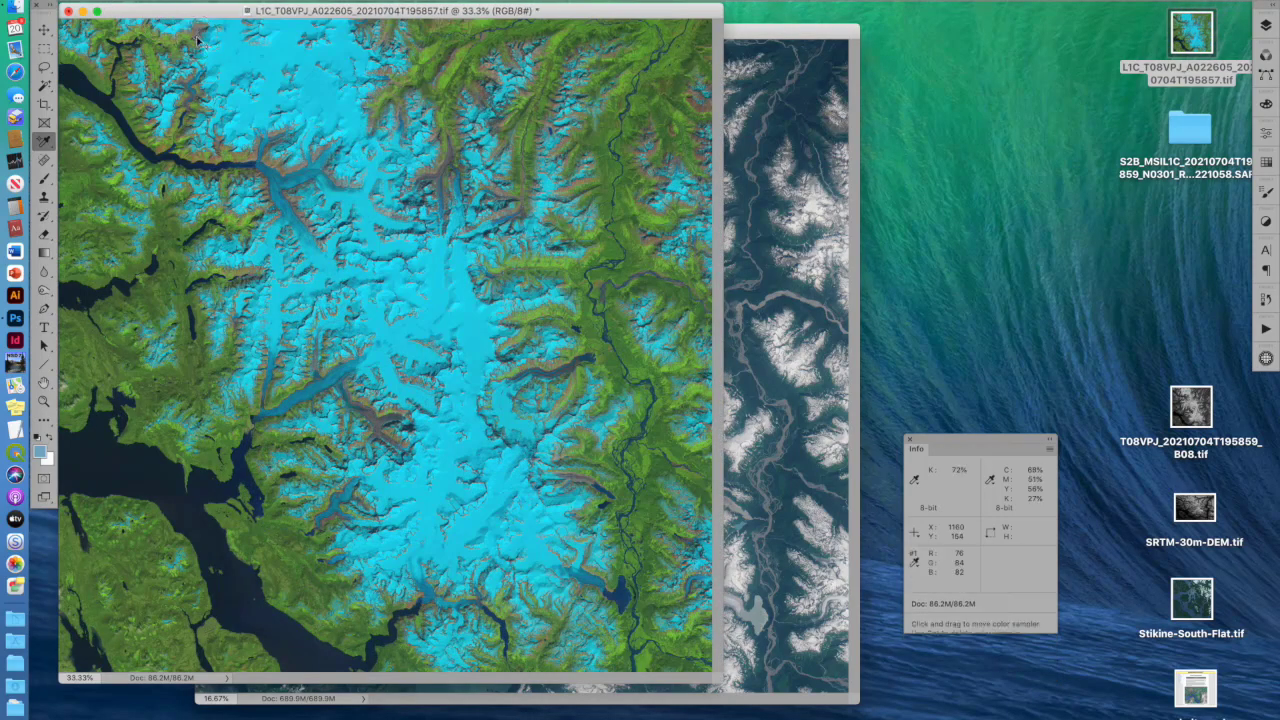
pyautogui.moveTo(188, 14); pyautogui.dragTo(212, 57)
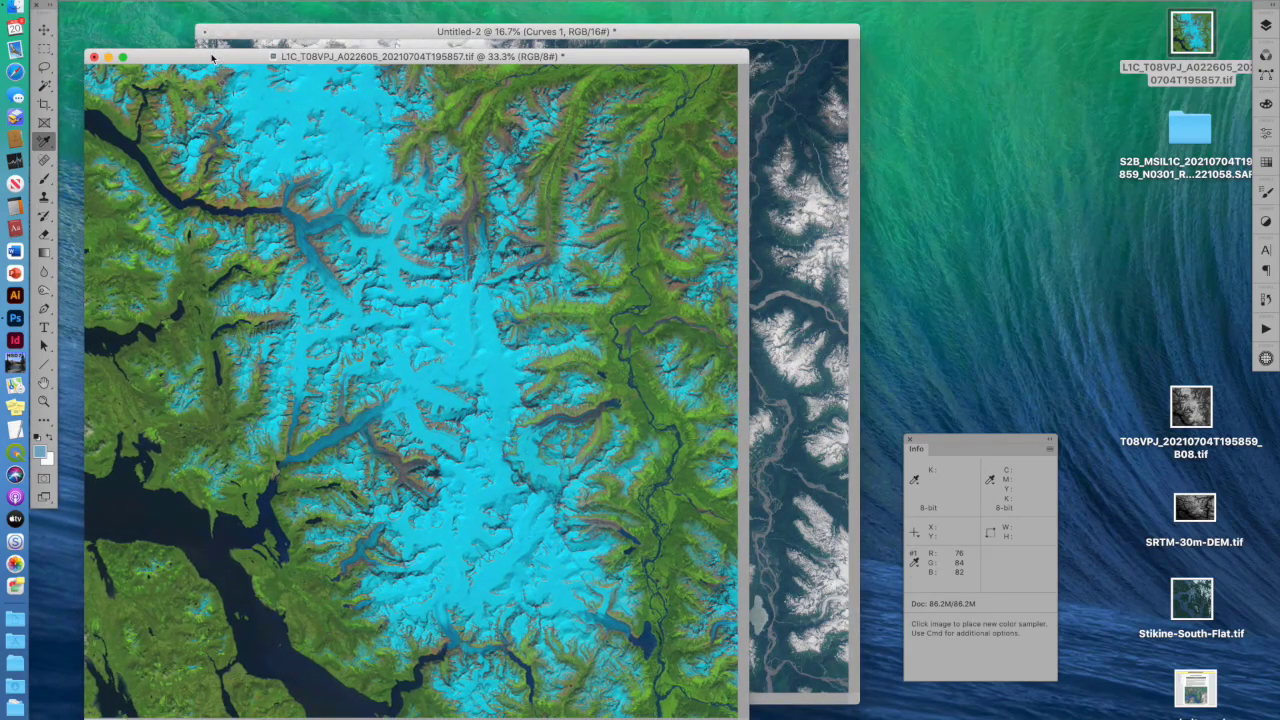
pyautogui.click(328, 37)
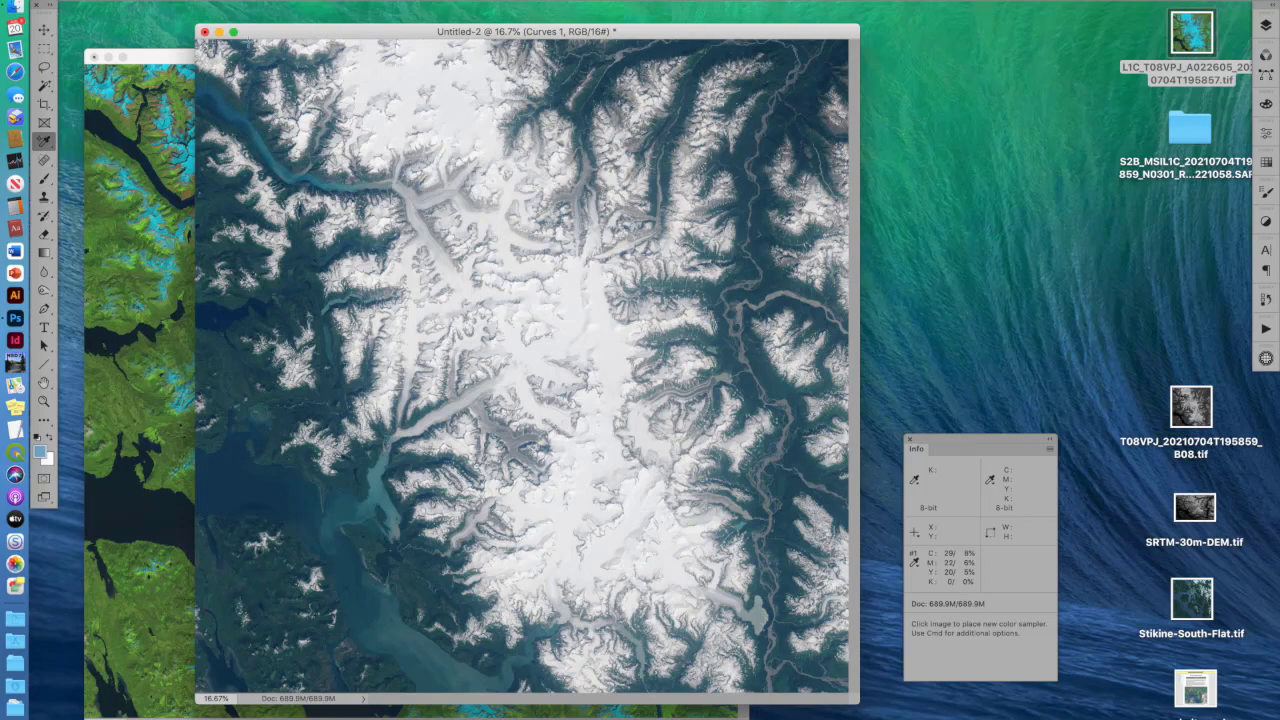
pyautogui.click(143, 58)
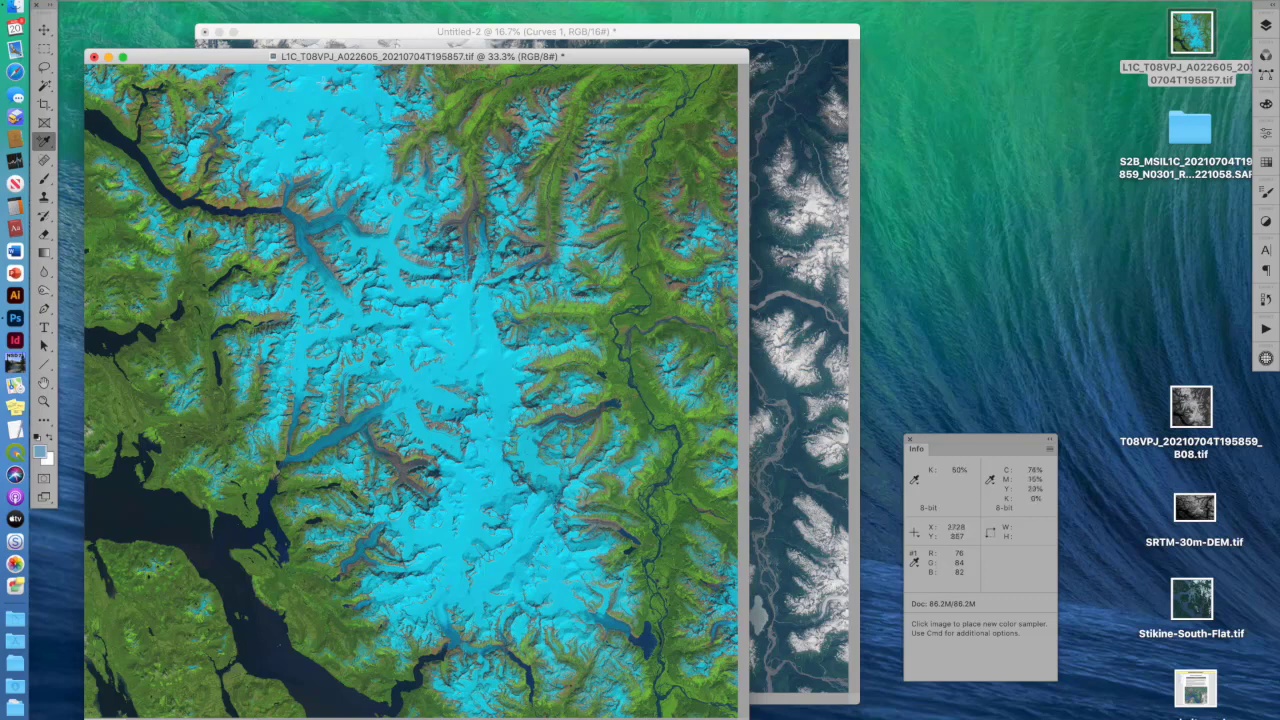
# Enlarge the false-colour image to 200 percent in width and height, resampling with Preserve Details (enlargement)
pyautogui.click(180, 0)
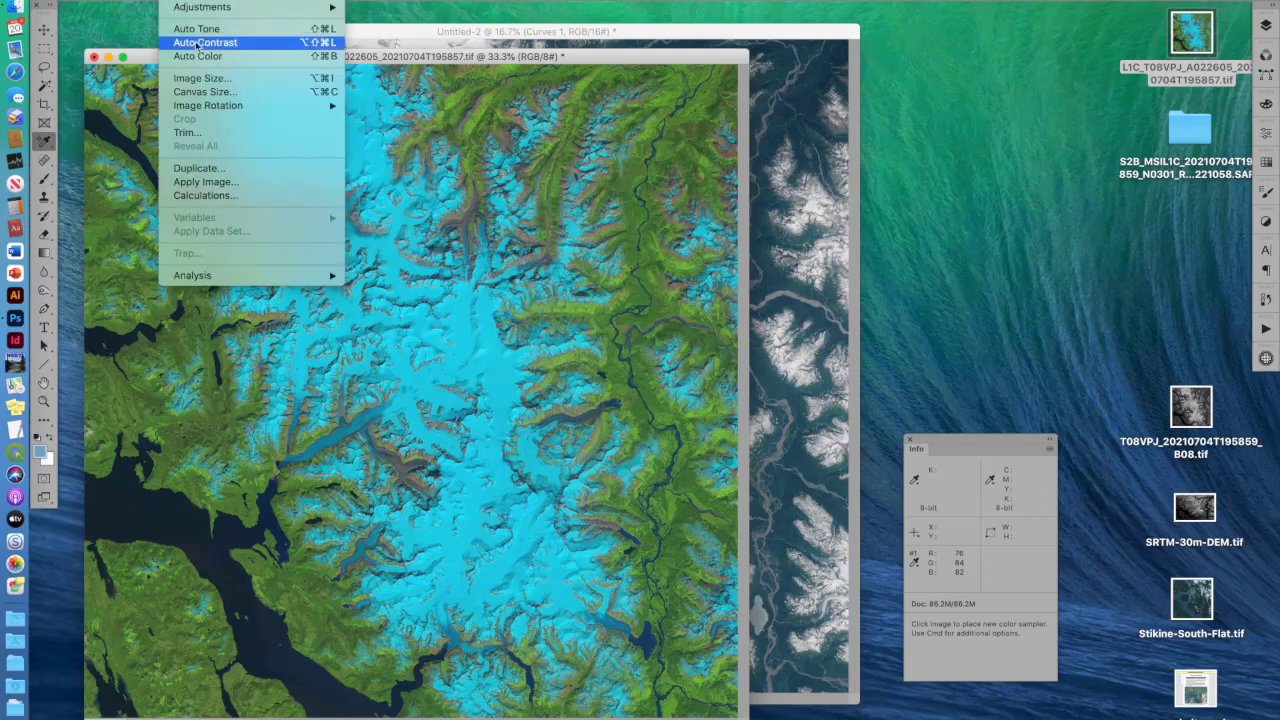
pyautogui.click(203, 79)
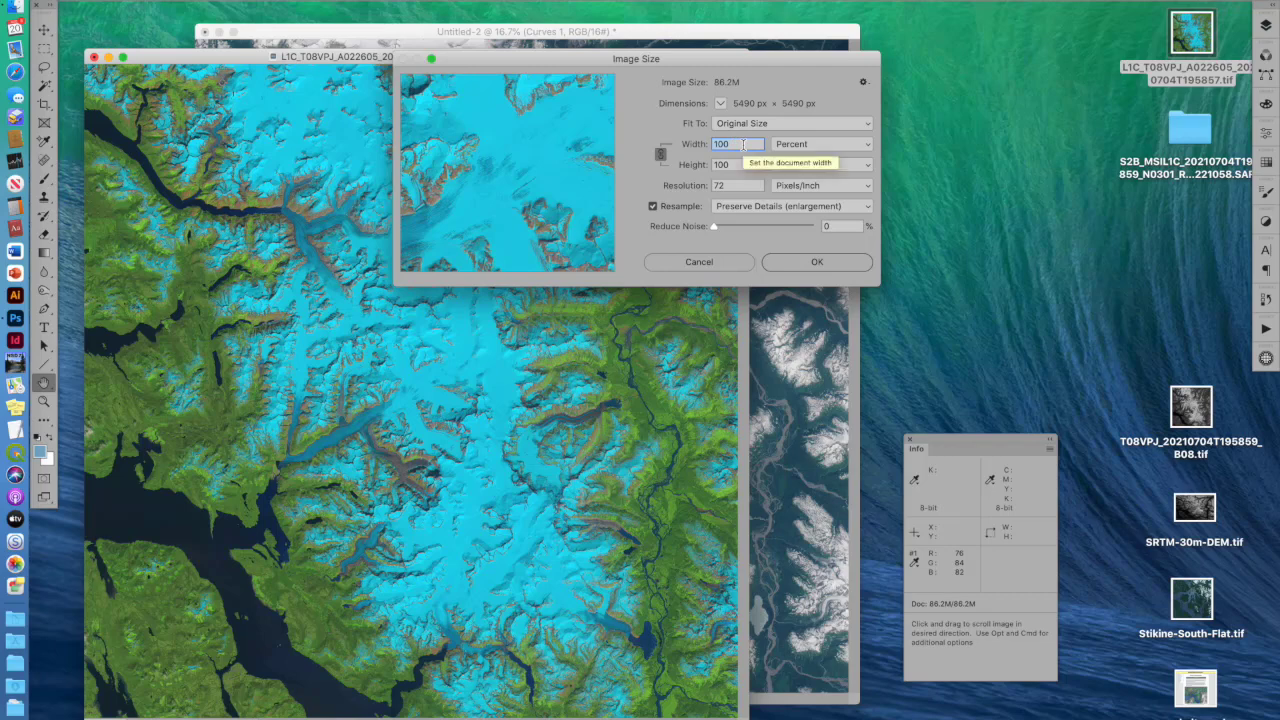
pyautogui.write('200')
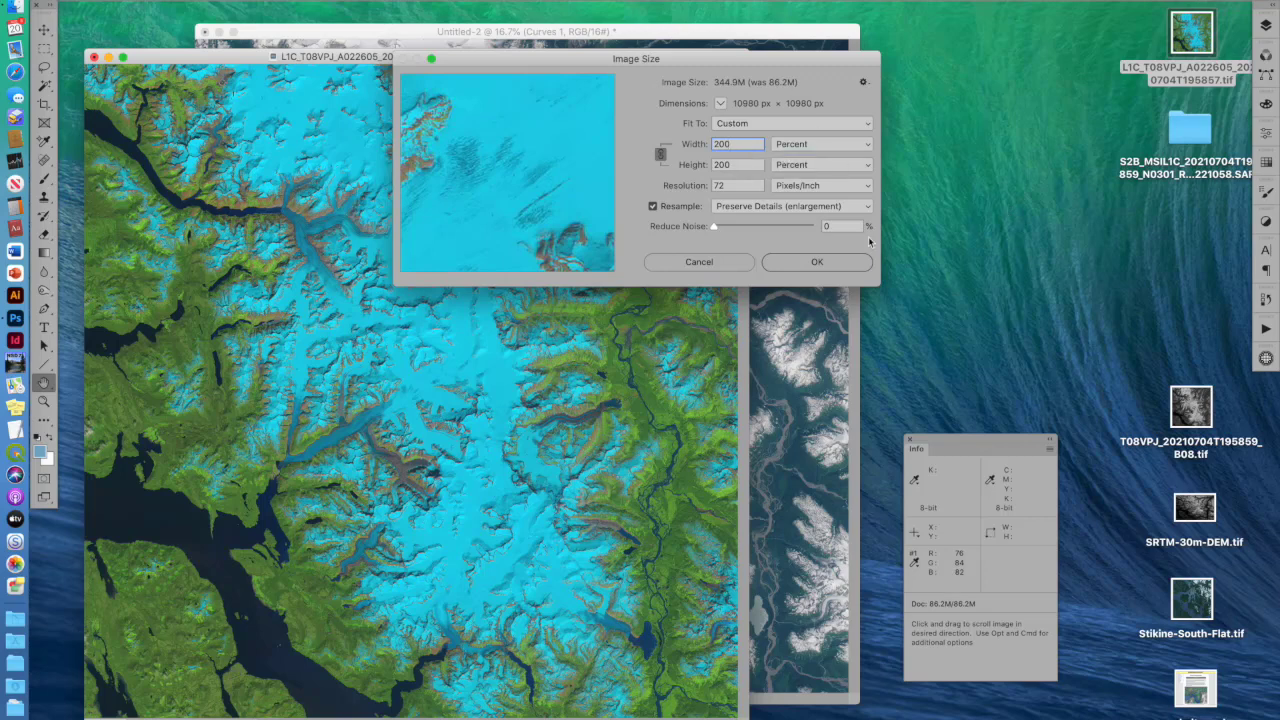
pyautogui.click(781, 206)
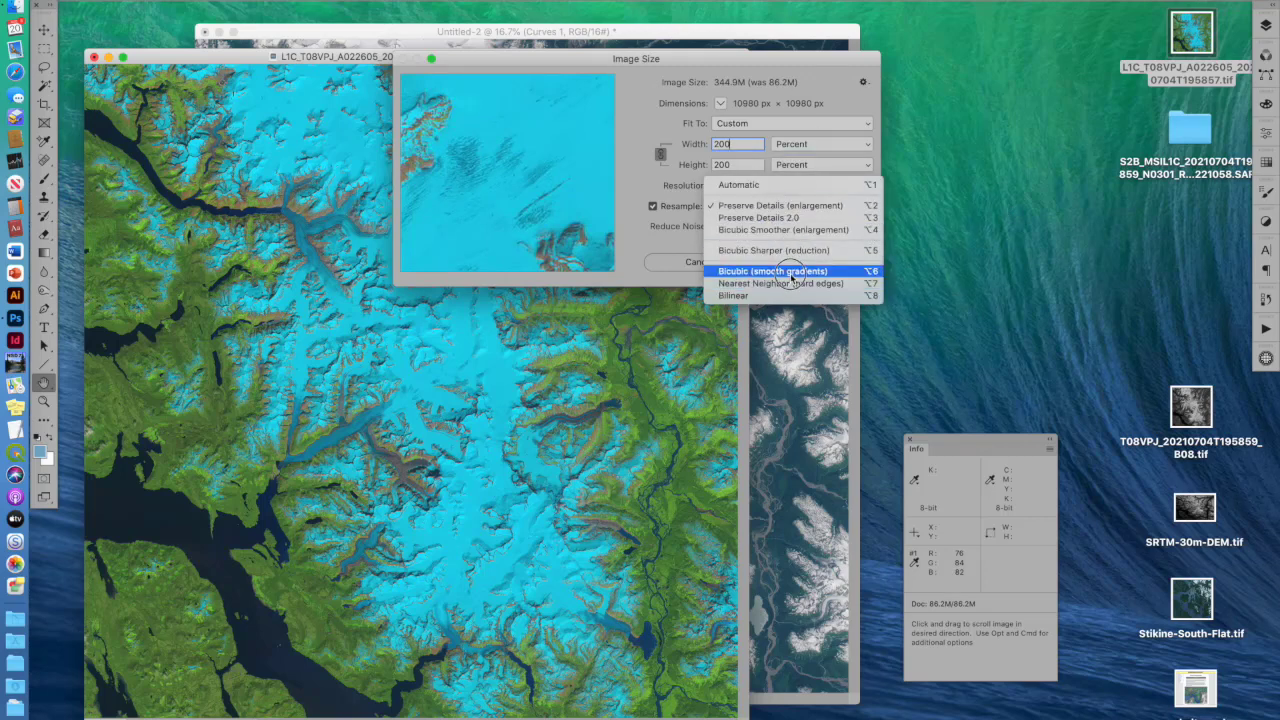
pyautogui.click(793, 209)
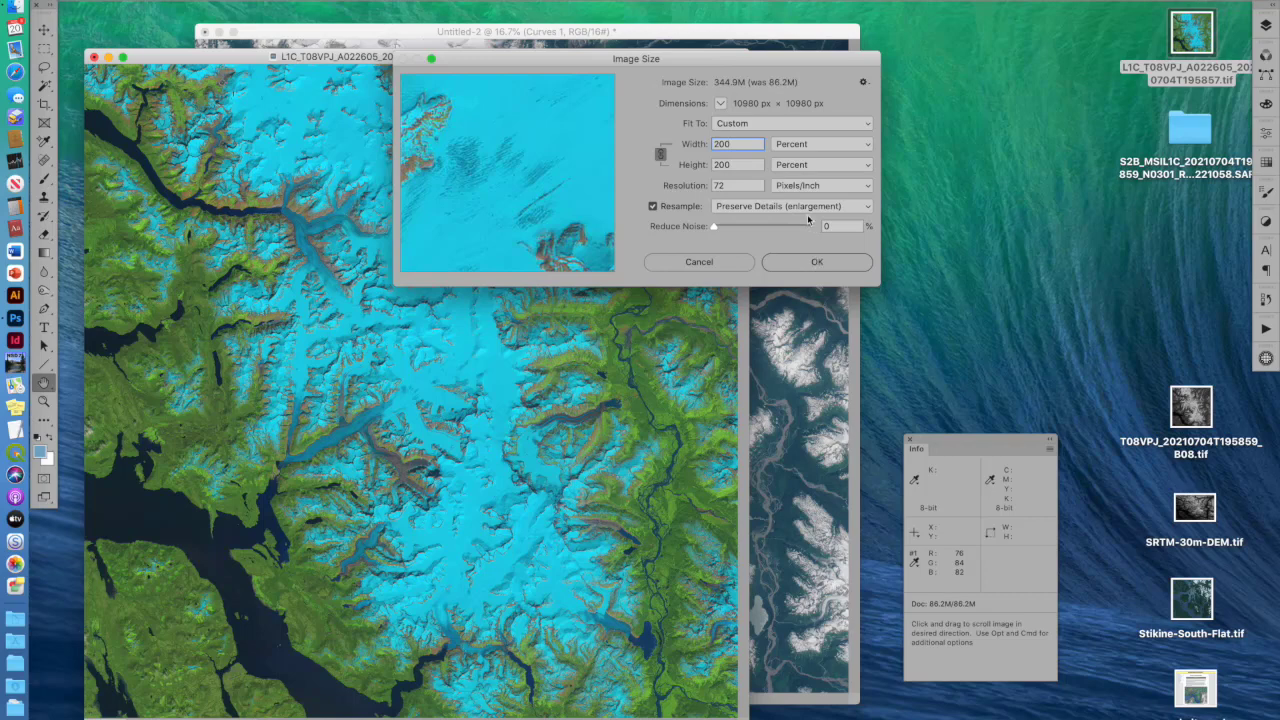
pyautogui.click(836, 262)
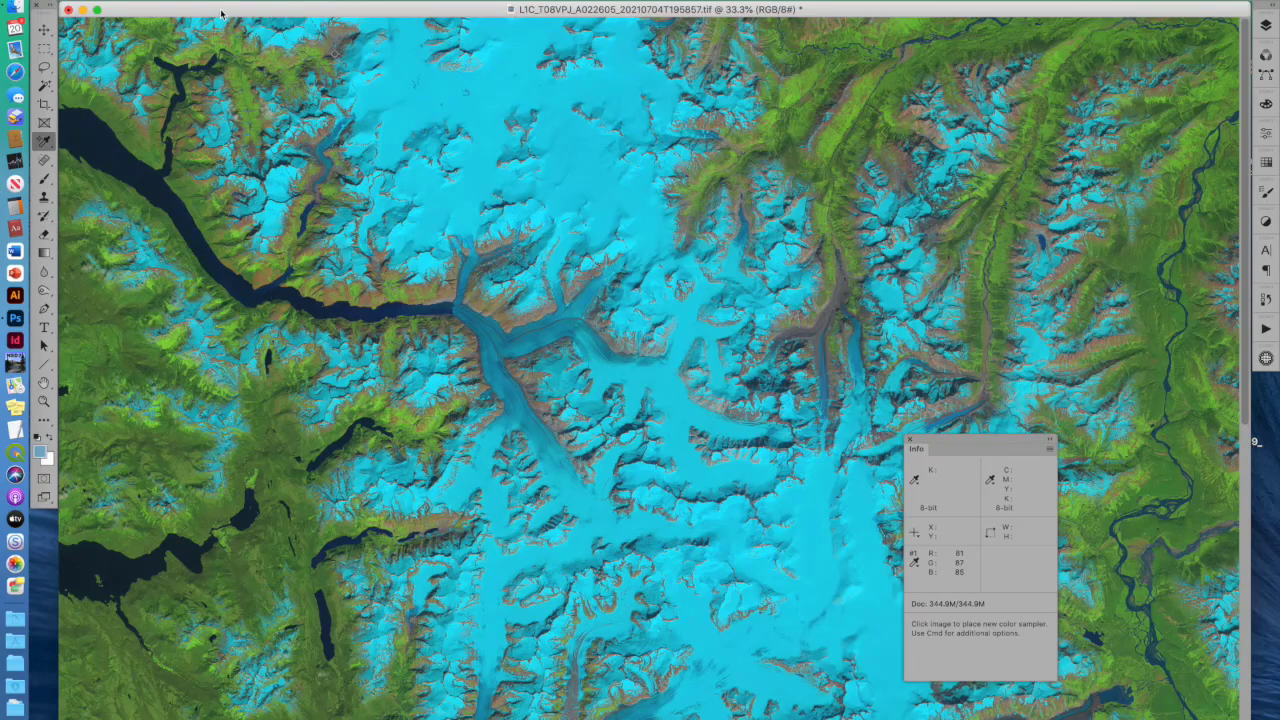
# Copy the entire enlarged false-colour image, close it without saving, and paste it as a new layer above Curves 1
pyautogui.press('super+a')
pyautogui.press('super+w')
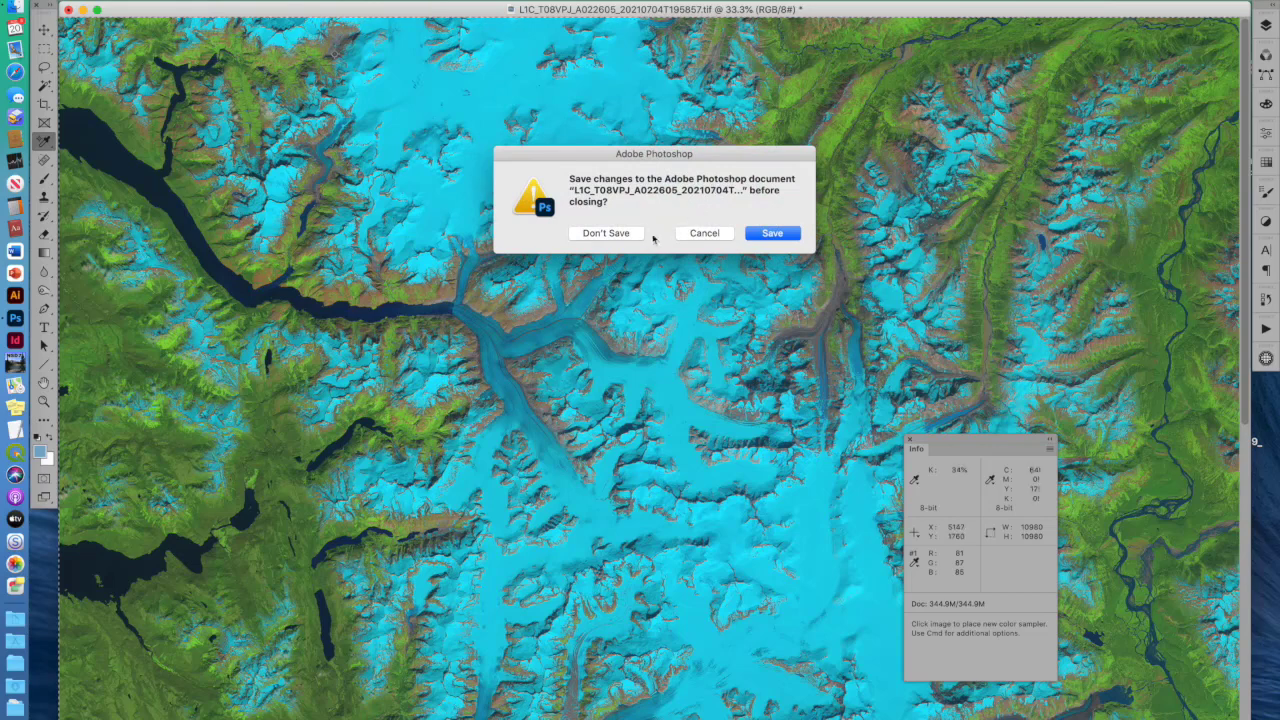
pyautogui.click(633, 236)
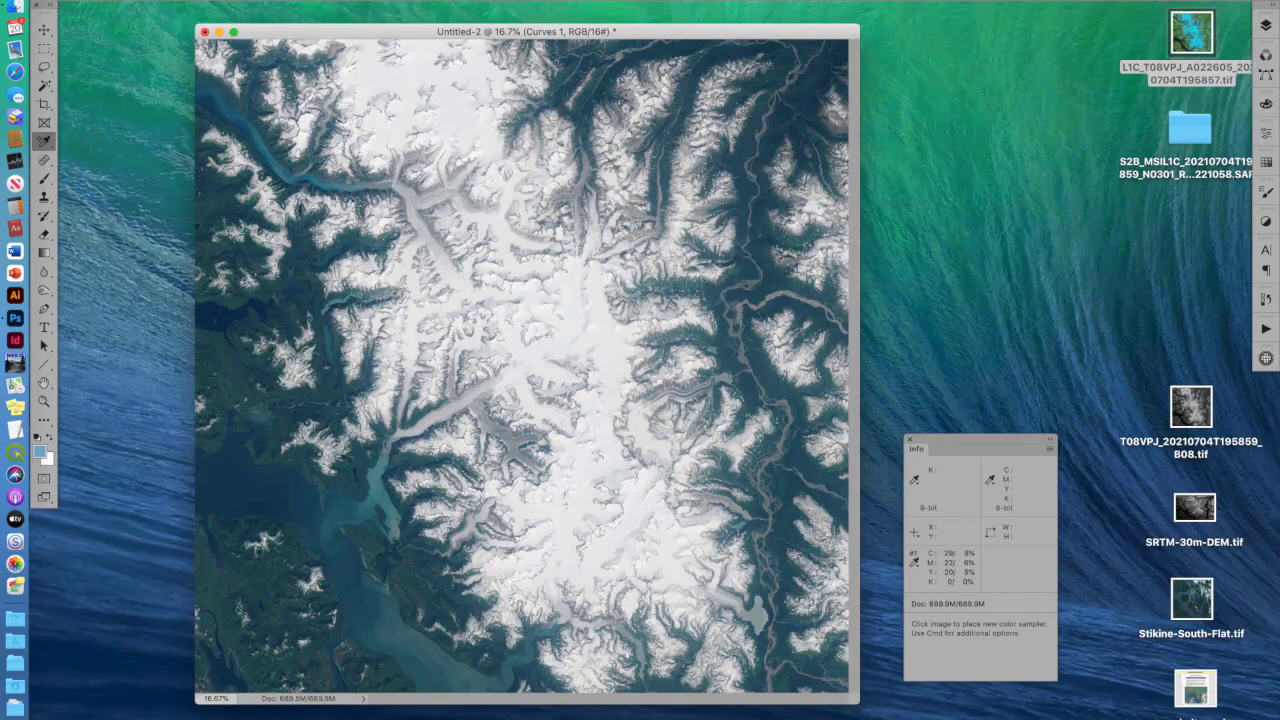
pyautogui.click(1266, 25)
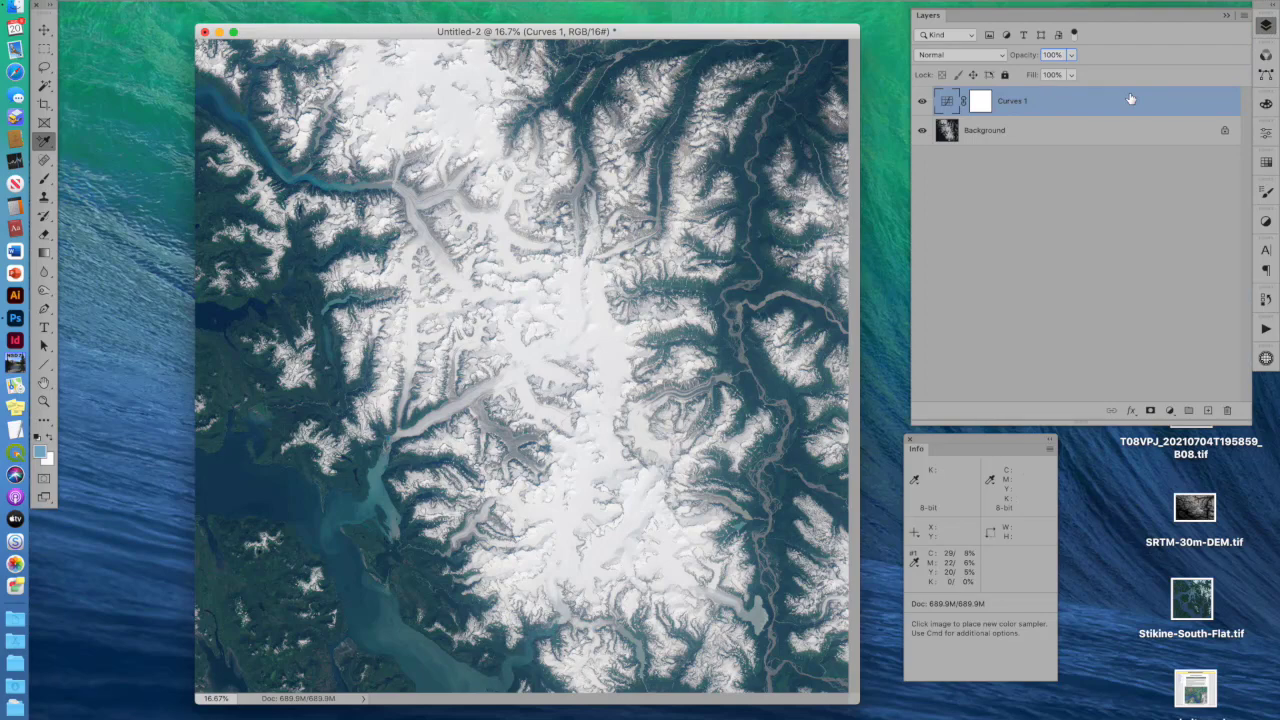
pyautogui.moveTo(1130, 93); pyautogui.dragTo(1131, 99)
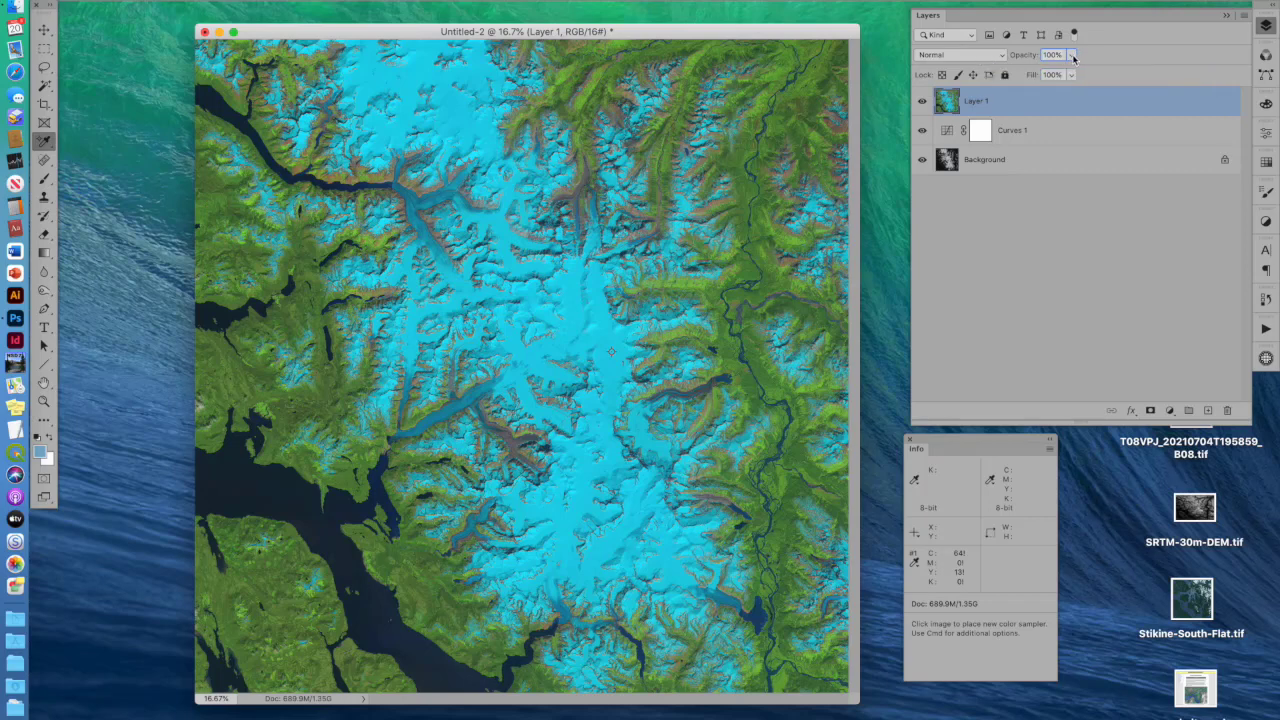
# Preview the false-colour layer at 33% opacity, restore it to 100%, and set its blend mode to Soft Light
pyautogui.moveTo(1073, 57); pyautogui.dragTo(1028, 94)
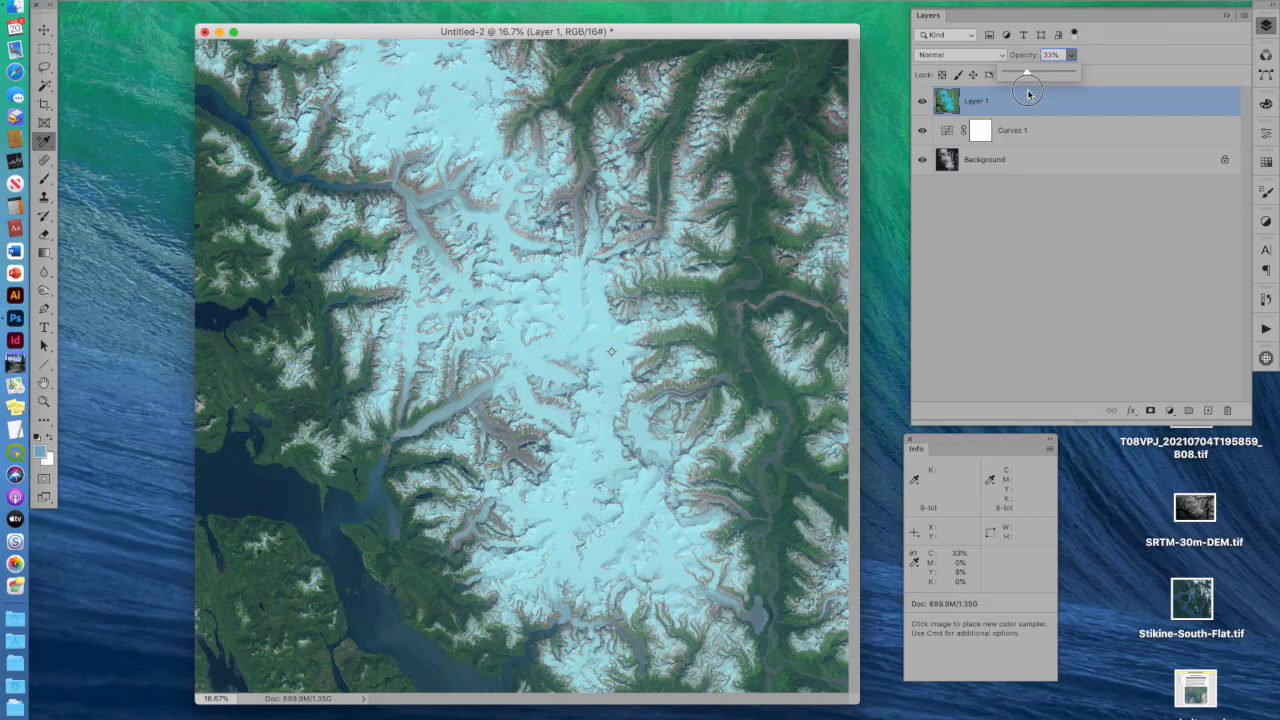
pyautogui.moveTo(1028, 94); pyautogui.dragTo(1111, 82)
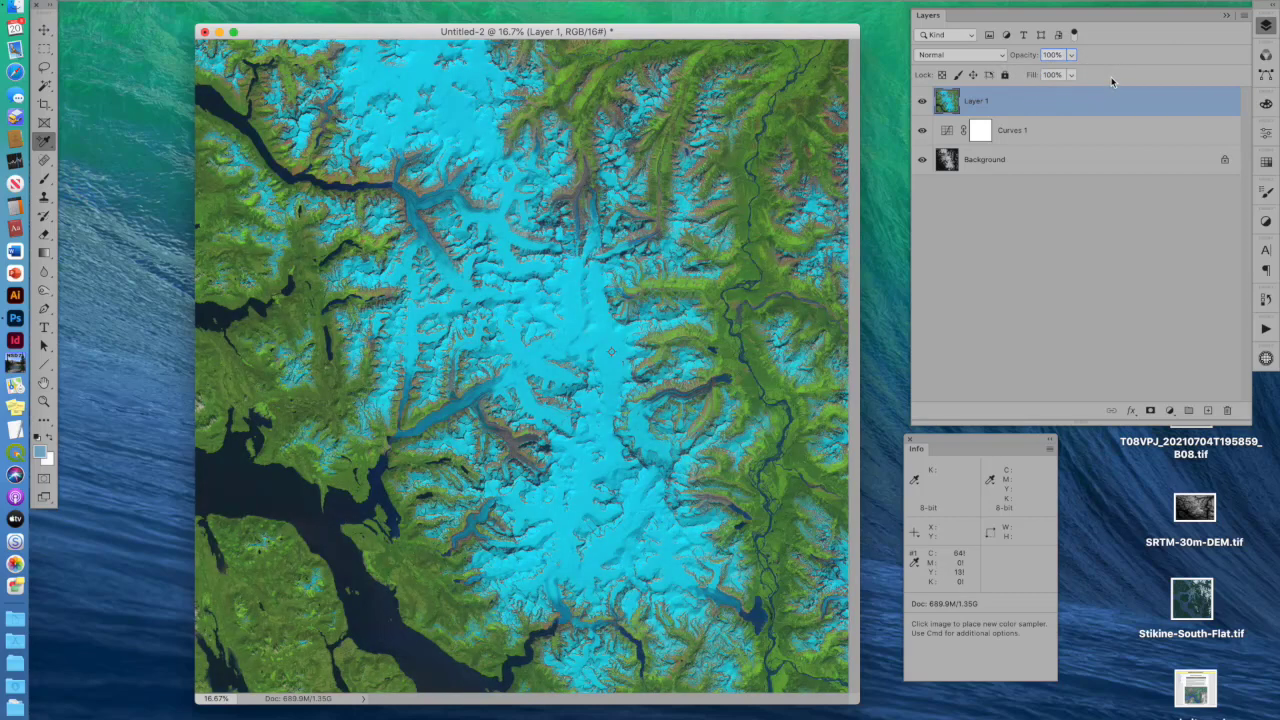
pyautogui.click(950, 57)
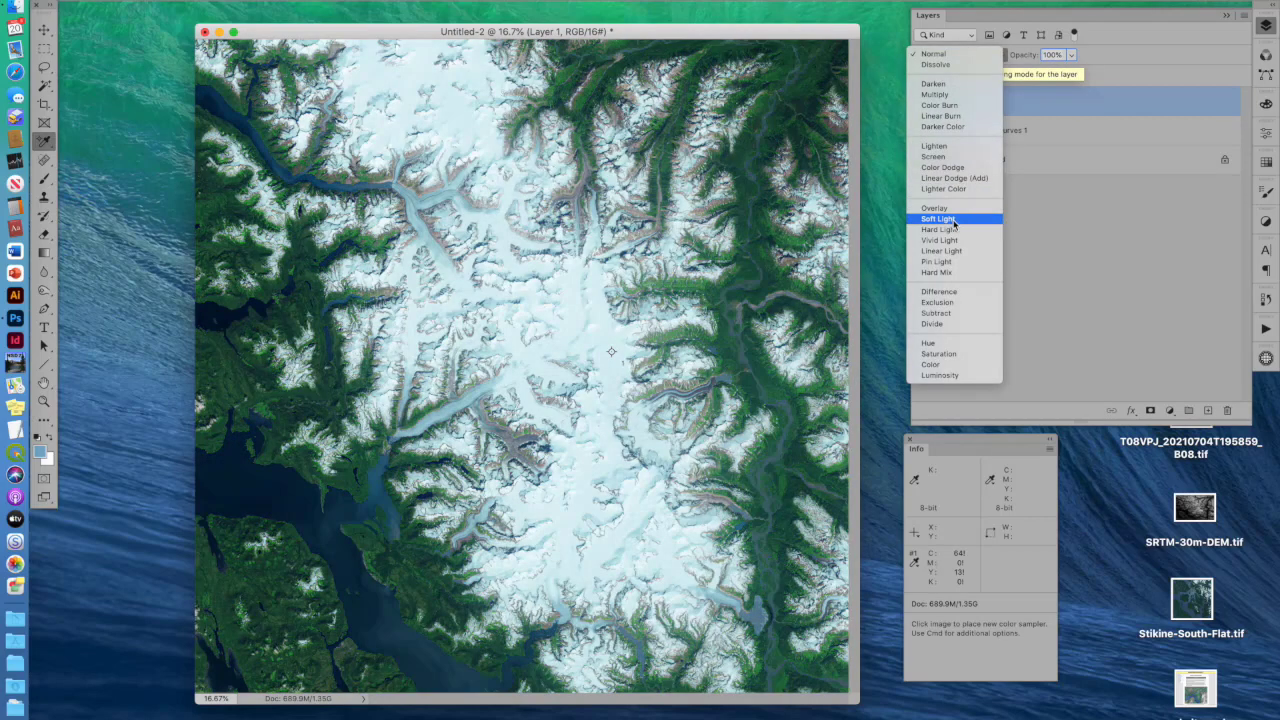
pyautogui.click(953, 219)
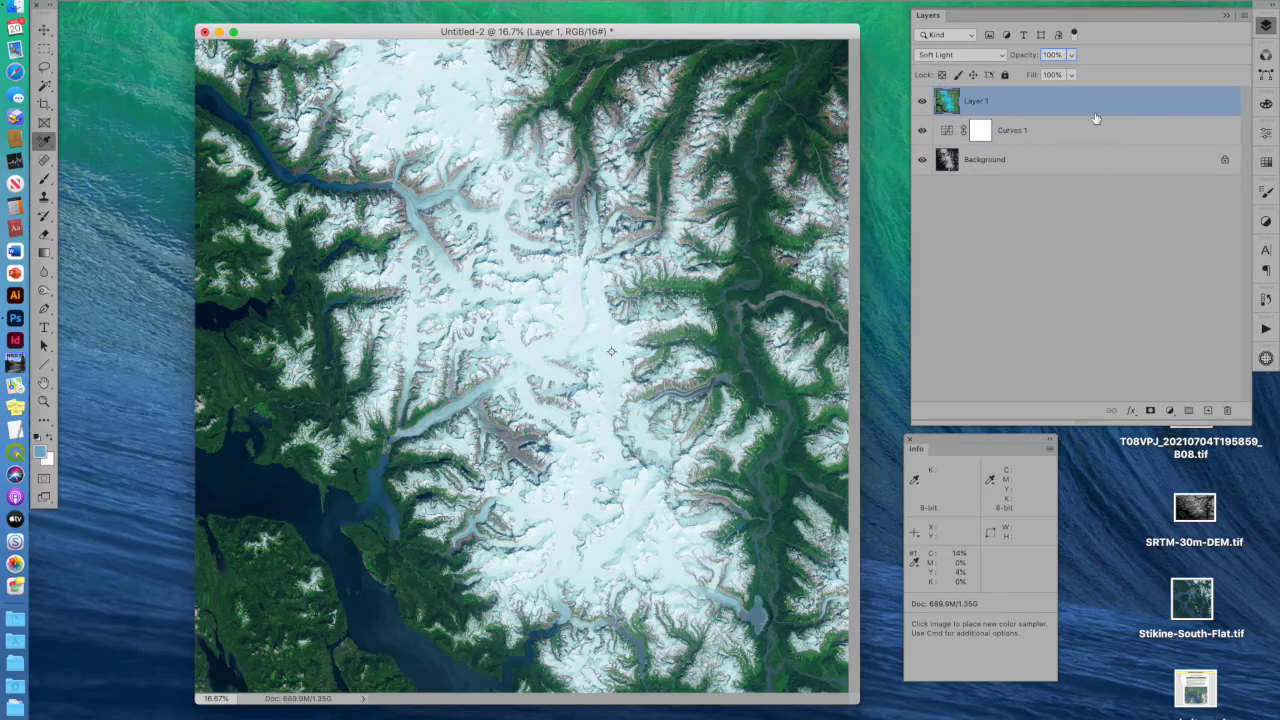
# Try 50% opacity on the Soft Light false-colour layer and settle on 70%
pyautogui.click(1071, 56)
pyautogui.moveTo(1074, 62); pyautogui.dragTo(1040, 85)
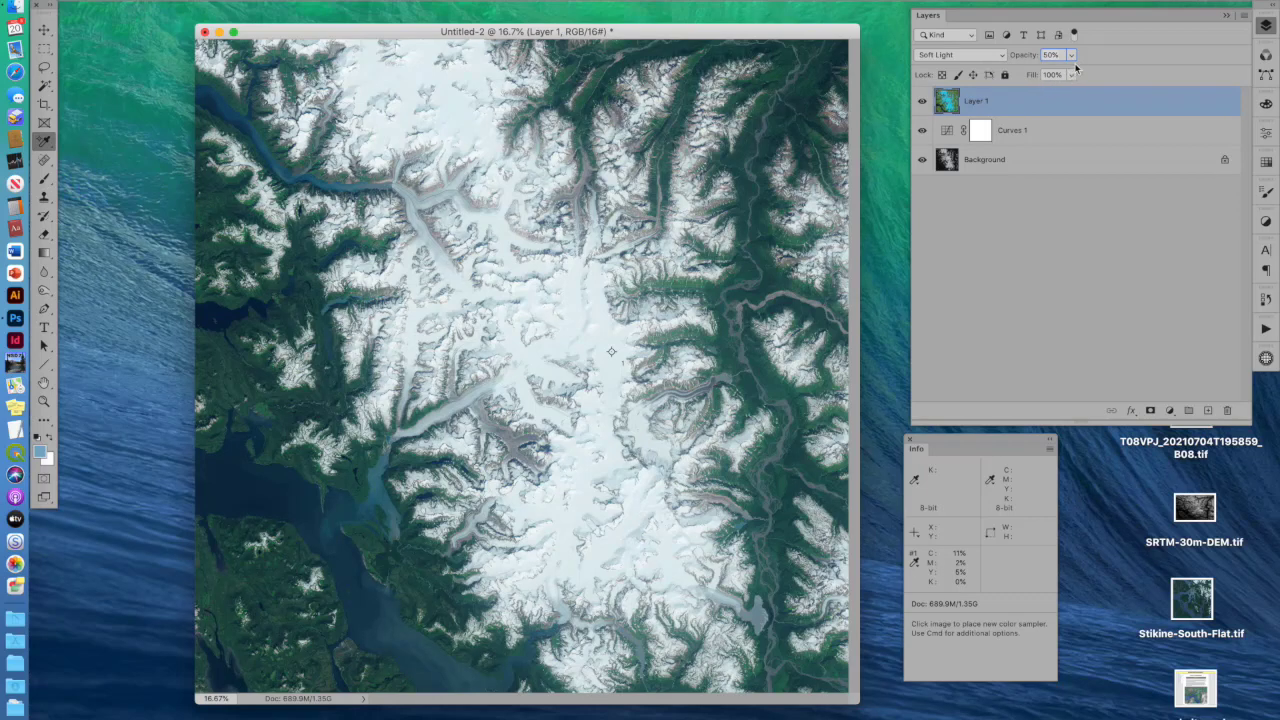
pyautogui.click(1071, 55)
pyautogui.moveTo(1070, 76); pyautogui.dragTo(1087, 80)
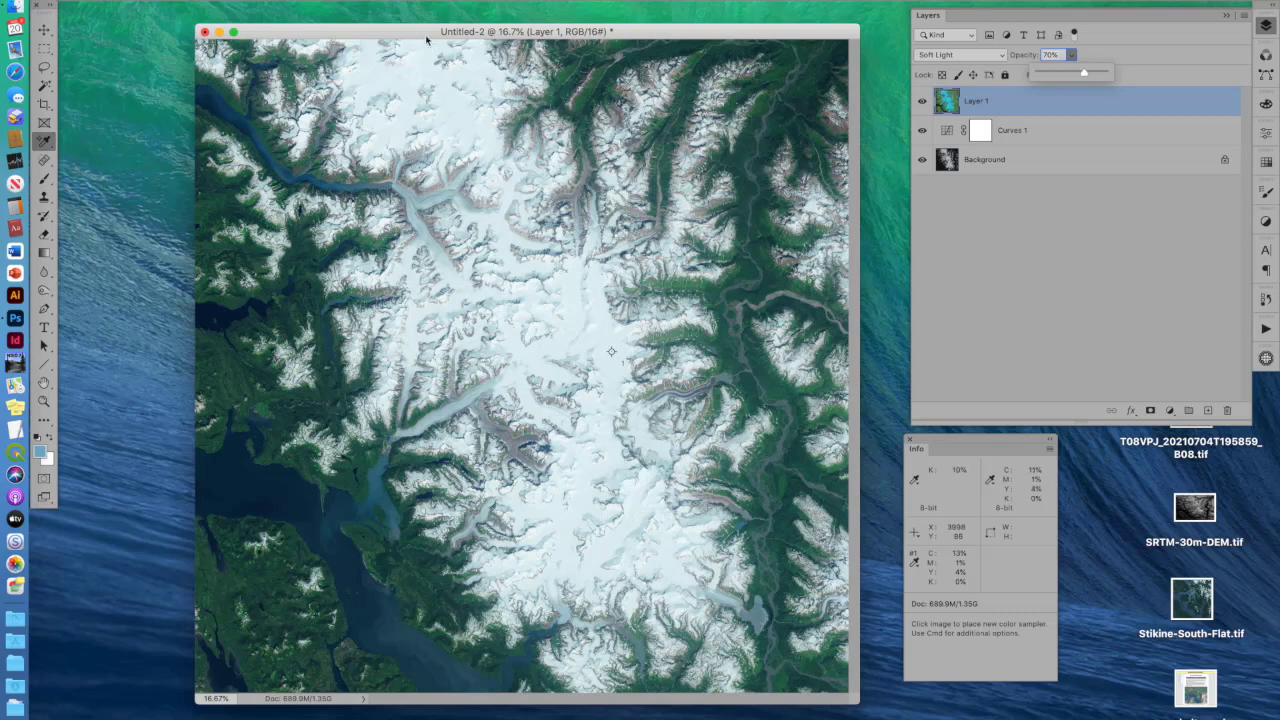
# Add a Selective Color adjustment layer above the Soft Light false-colour layer, accepting the default name
pyautogui.click(228, 0)
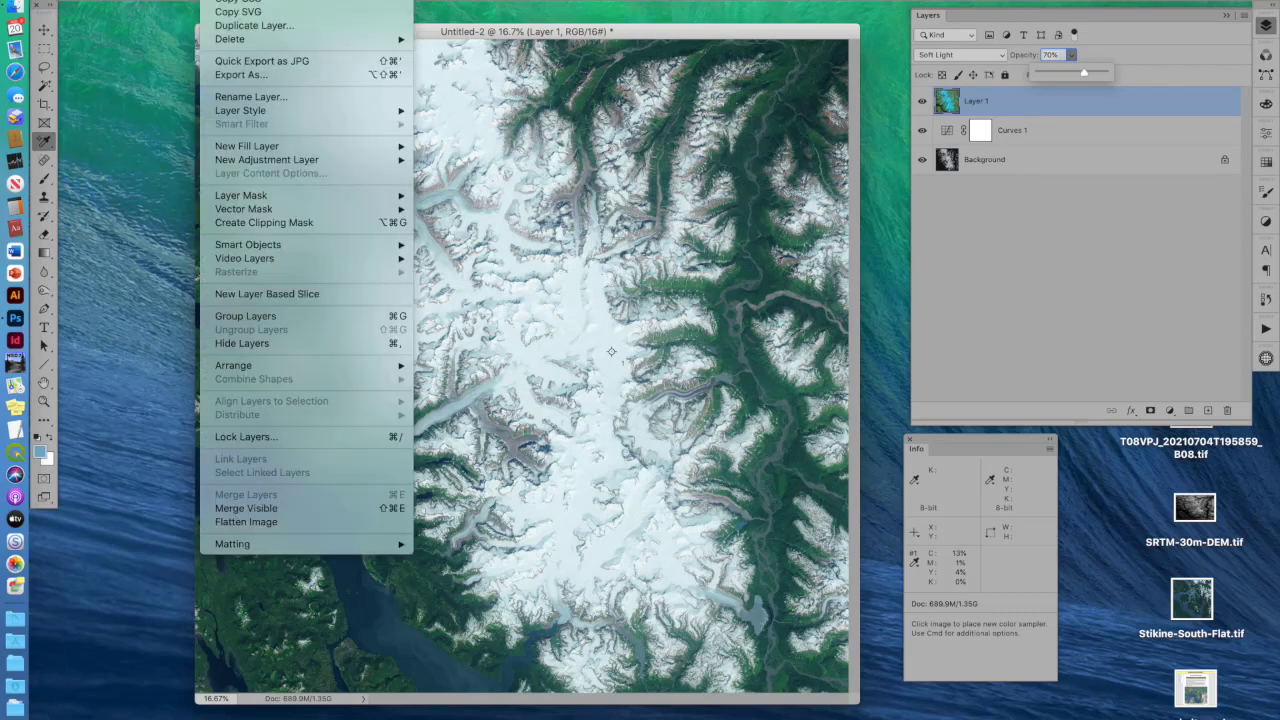
pyautogui.moveTo(286, 167)
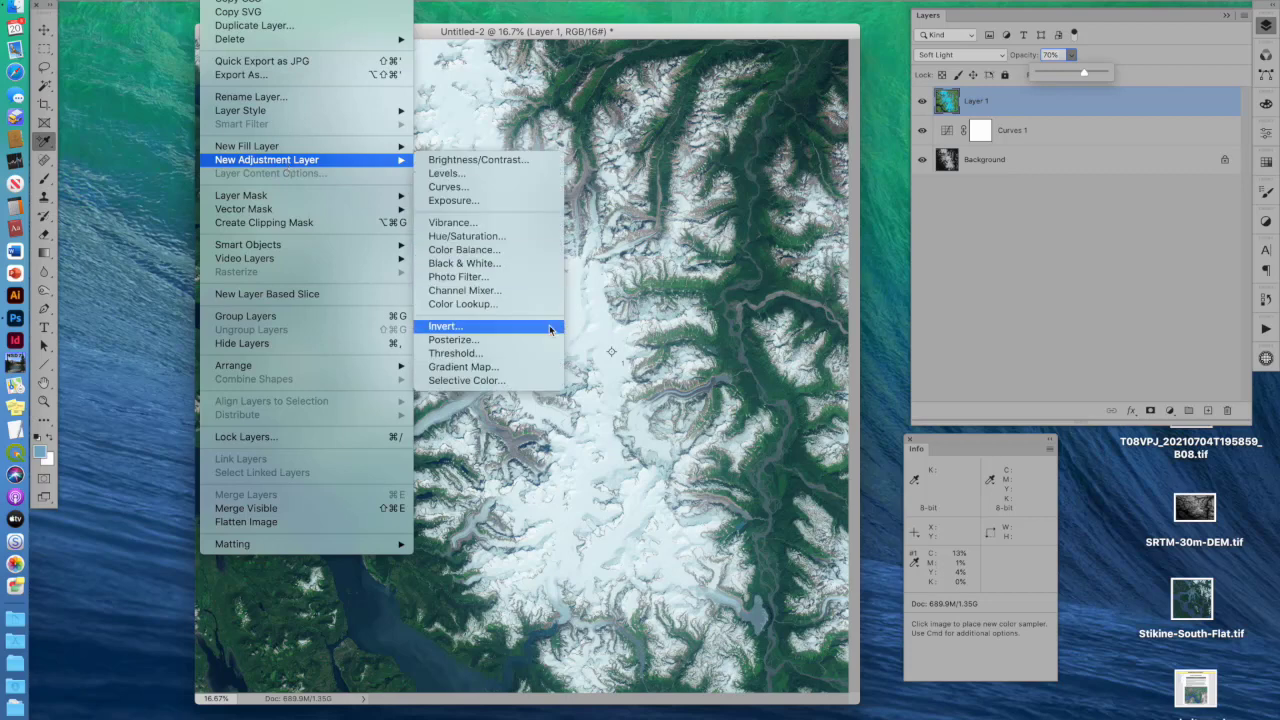
pyautogui.click(515, 383)
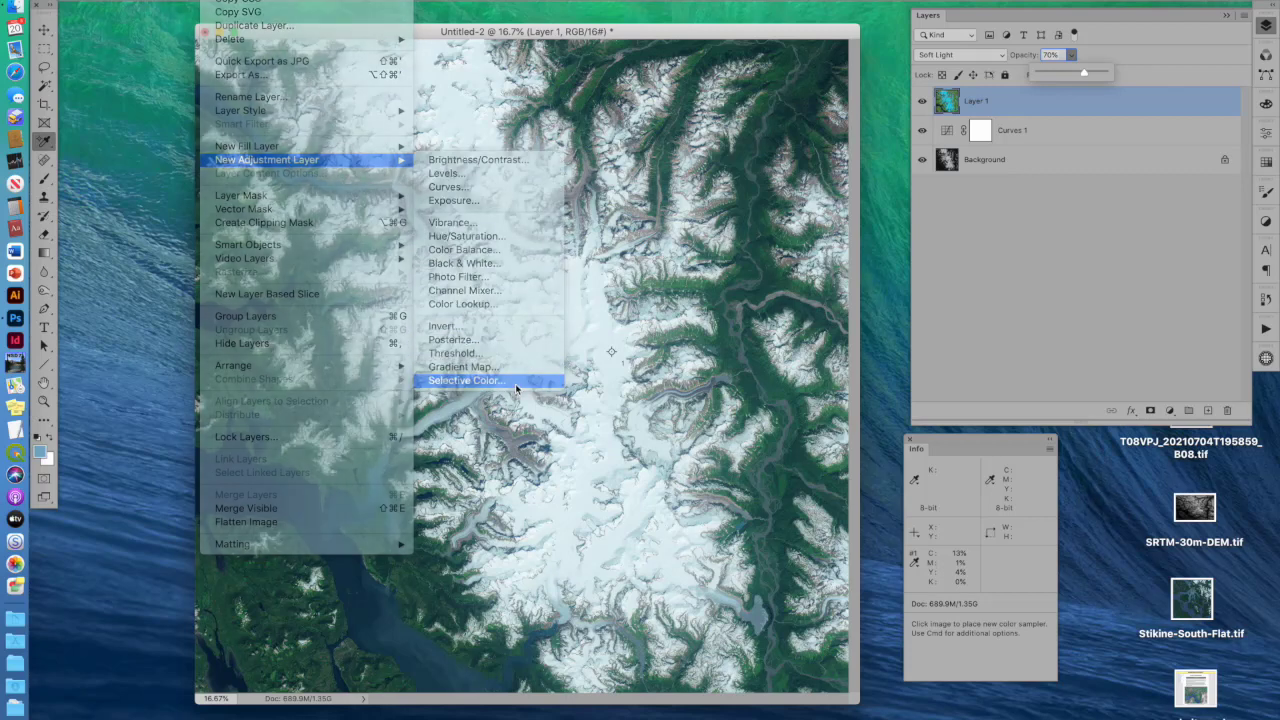
pyautogui.click(611, 241)
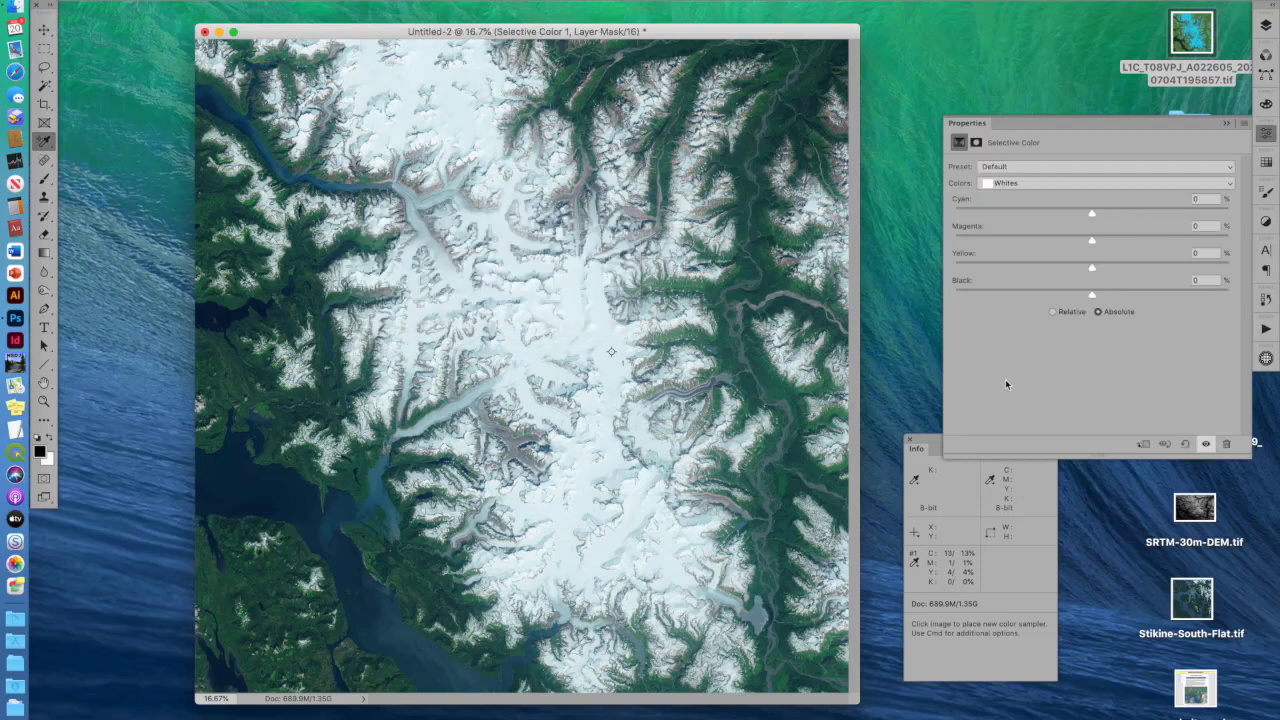
# Move the Info panel clear of the adjustment settings and reopen the Selective Color 1 layer's properties
pyautogui.moveTo(930, 445); pyautogui.dragTo(922, 478)
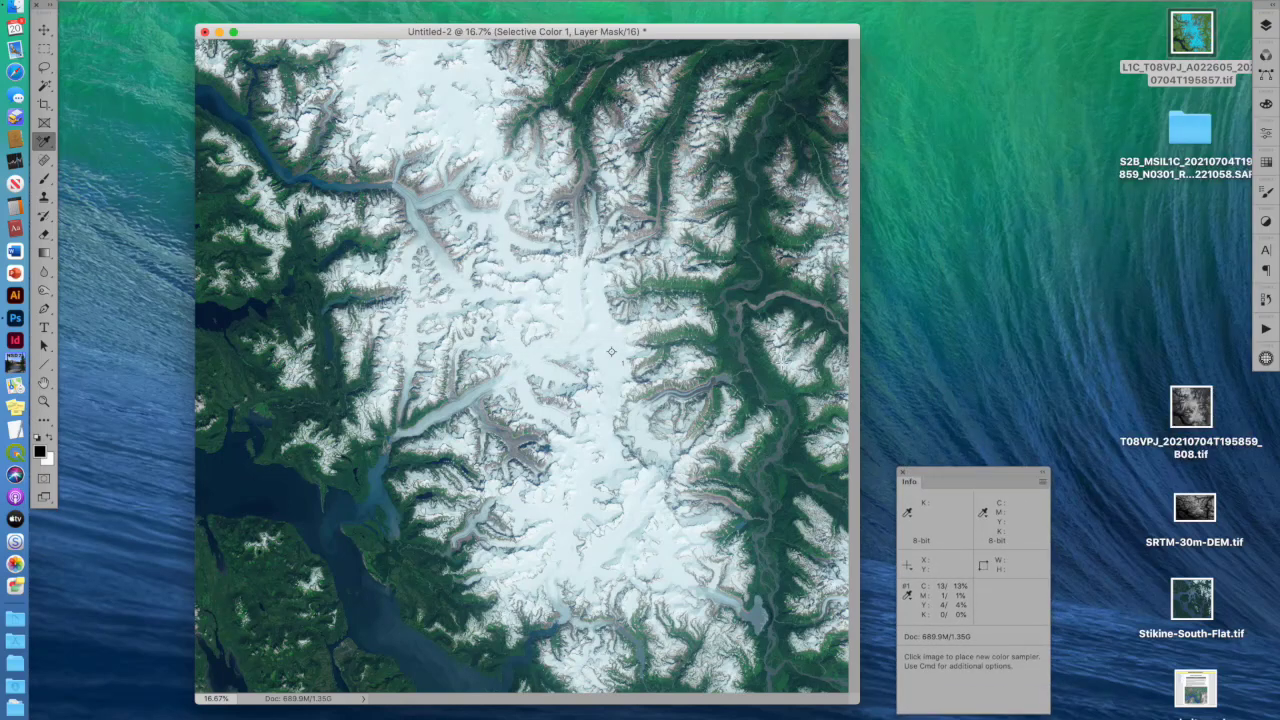
pyautogui.click(1265, 27)
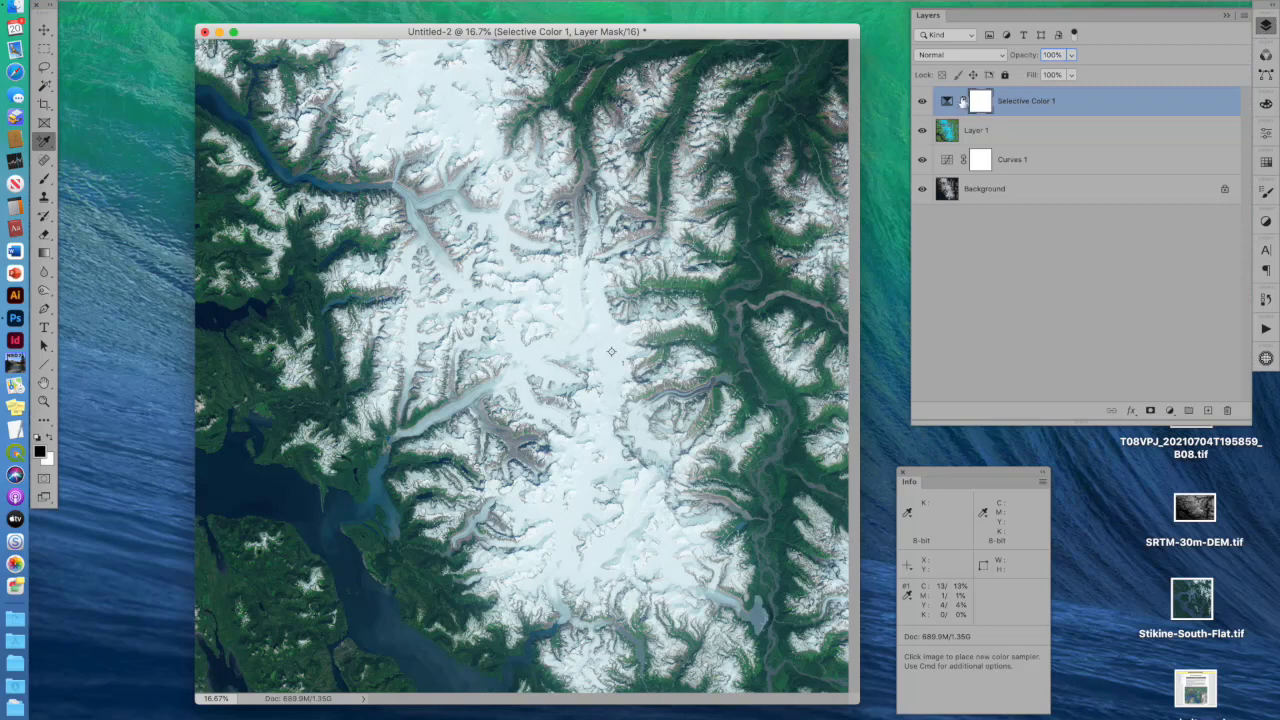
pyautogui.click(948, 102)
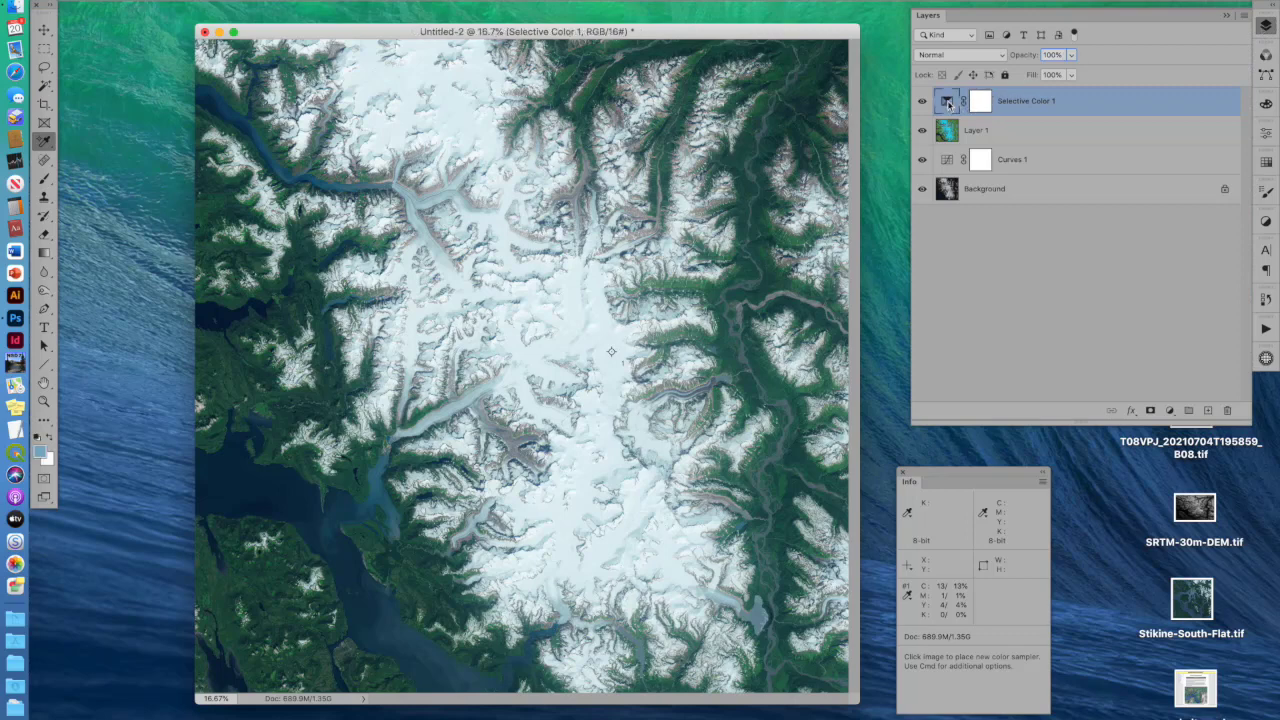
pyautogui.doubleClick(948, 102)
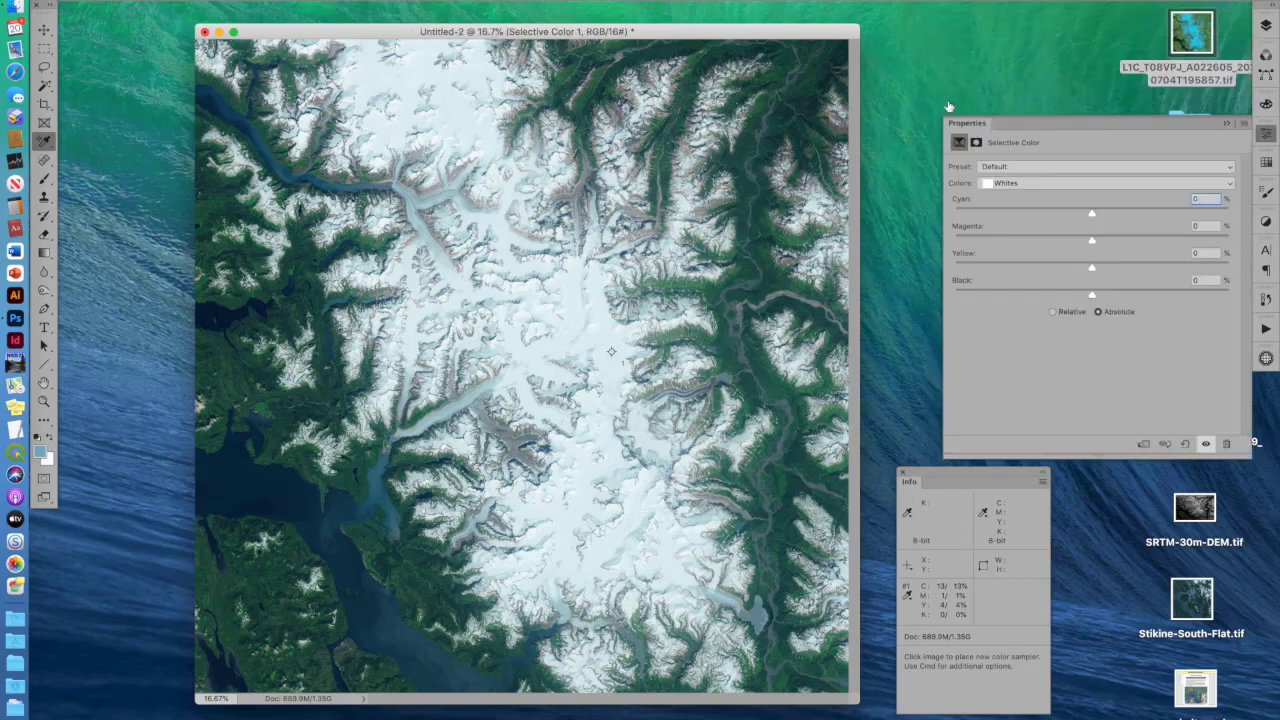
# For the Whites in Selective Color 1, set Cyan to -3, Magenta to -1, Yellow to -15 and Black to +3
pyautogui.click(1040, 185)
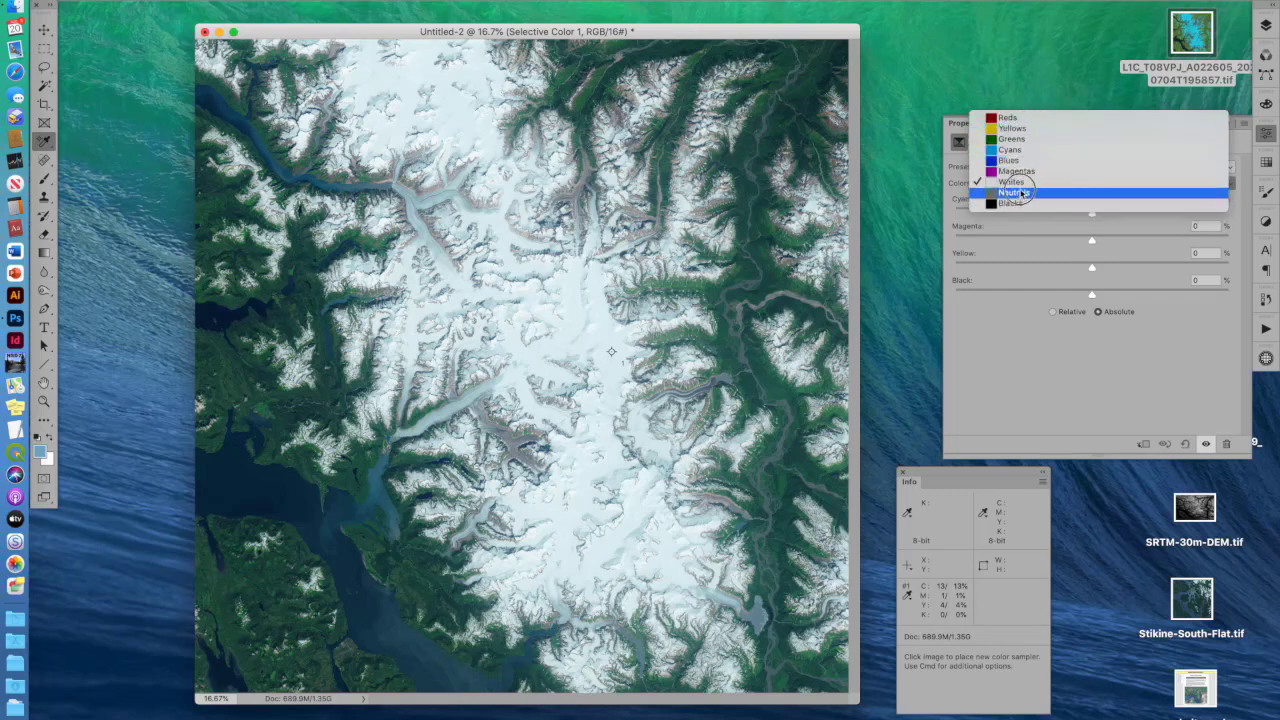
pyautogui.click(1020, 183)
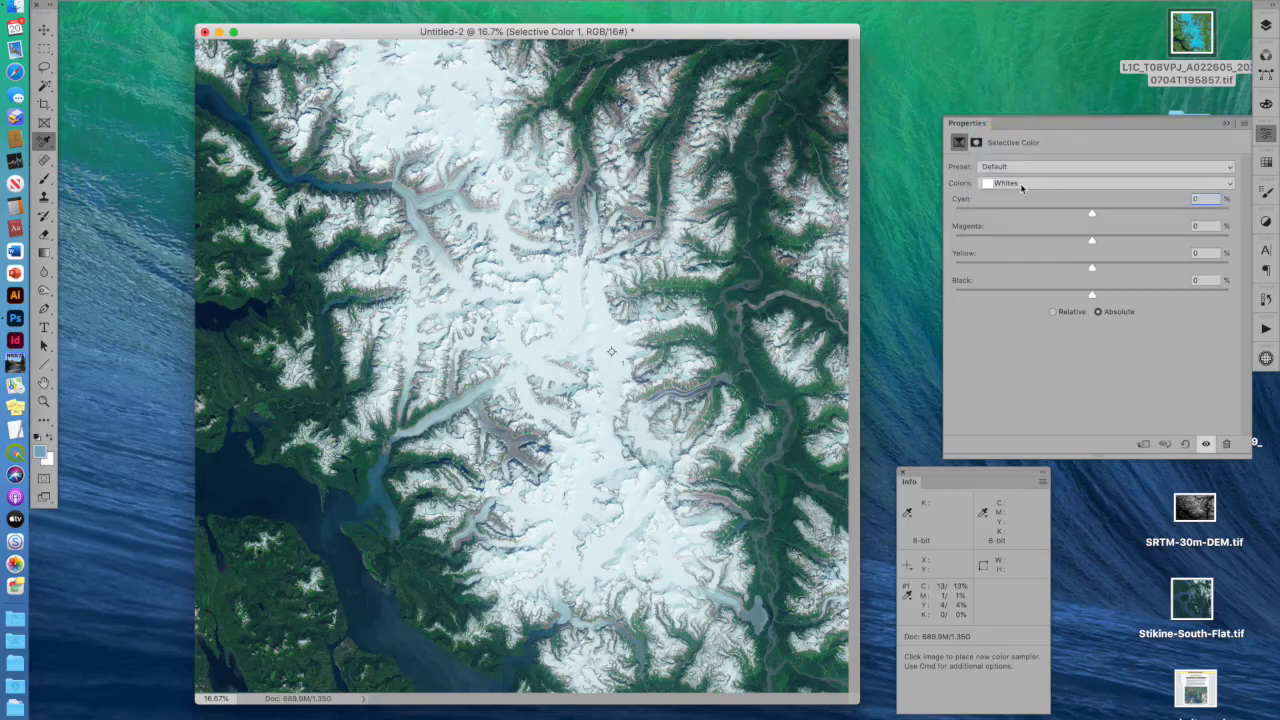
pyautogui.moveTo(1091, 270); pyautogui.dragTo(1071, 275)
pyautogui.click(1071, 275)
pyautogui.click(1070, 268)
pyautogui.moveTo(1072, 272); pyautogui.dragTo(1071, 271)
pyautogui.moveTo(1091, 215); pyautogui.dragTo(1092, 243)
pyautogui.moveTo(1092, 295); pyautogui.dragTo(1097, 300)
# Examine the adjusted whites of the central icefield at about 120% zoom and return to viewing the whole image
pyautogui.press('z')
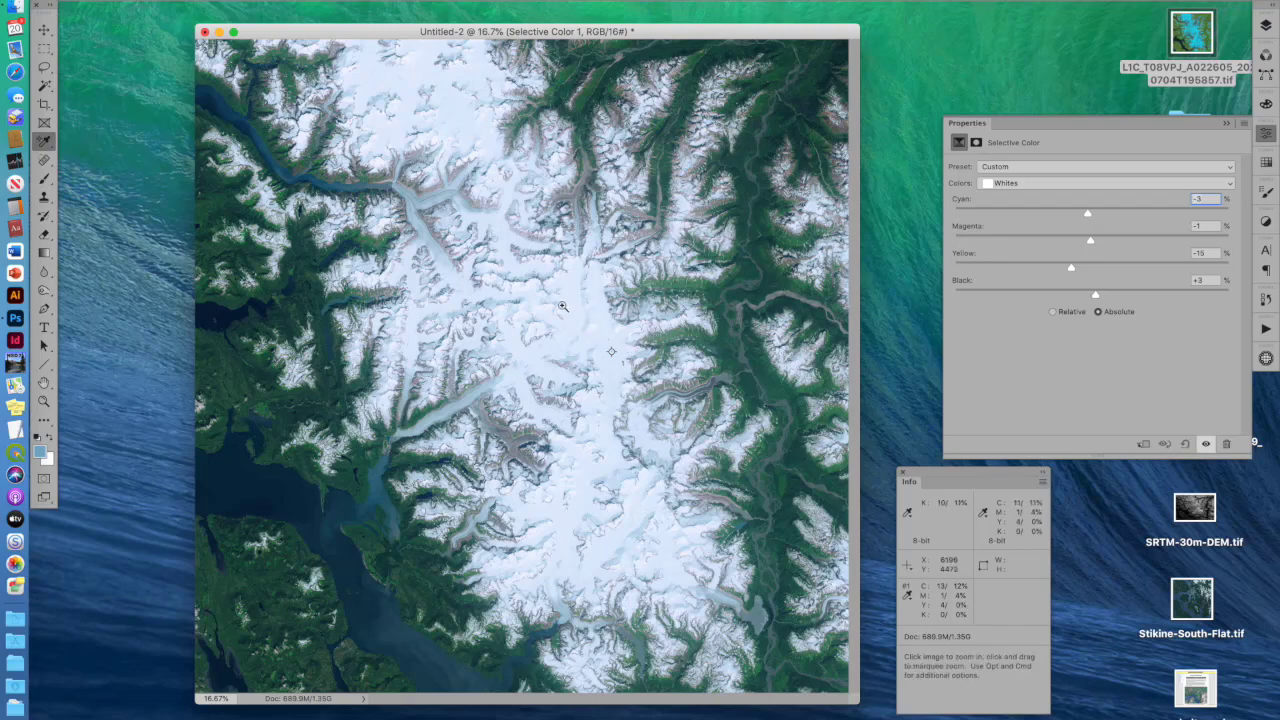
pyautogui.moveTo(629, 357); pyautogui.dragTo(673, 401)
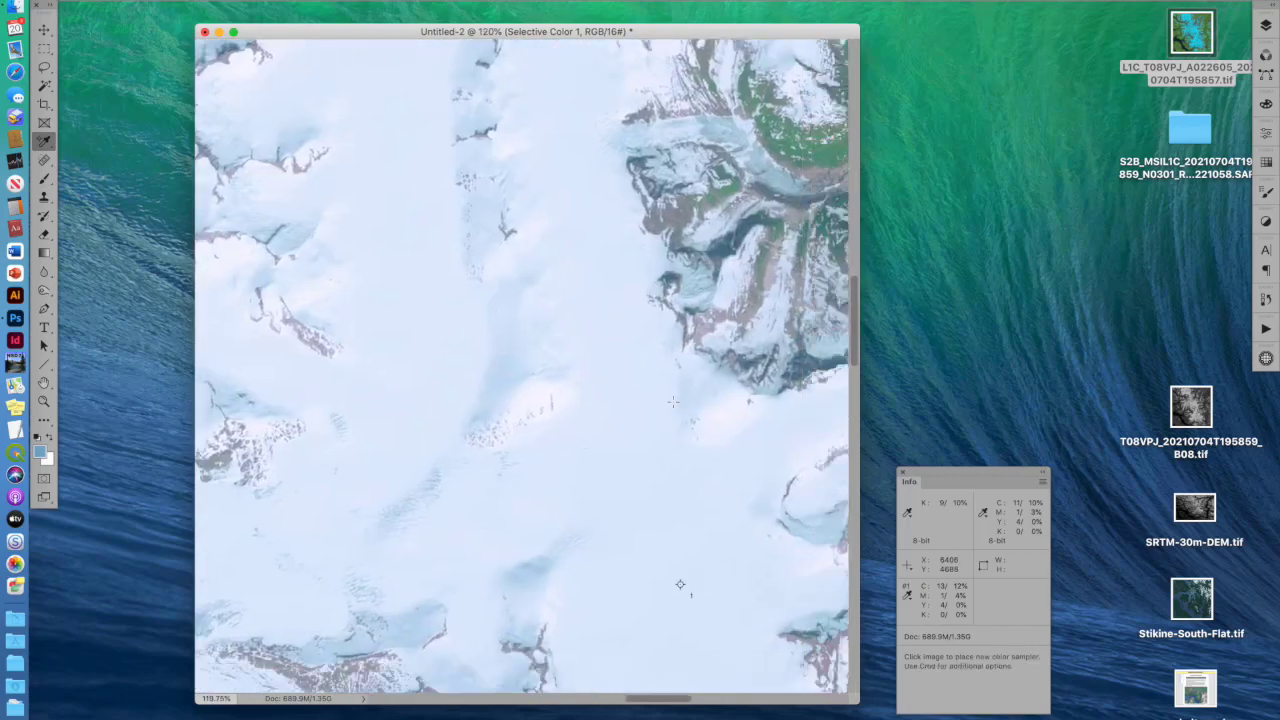
pyautogui.scroll(-3, 673, 401)
pyautogui.hscroll(2, 673, 401)
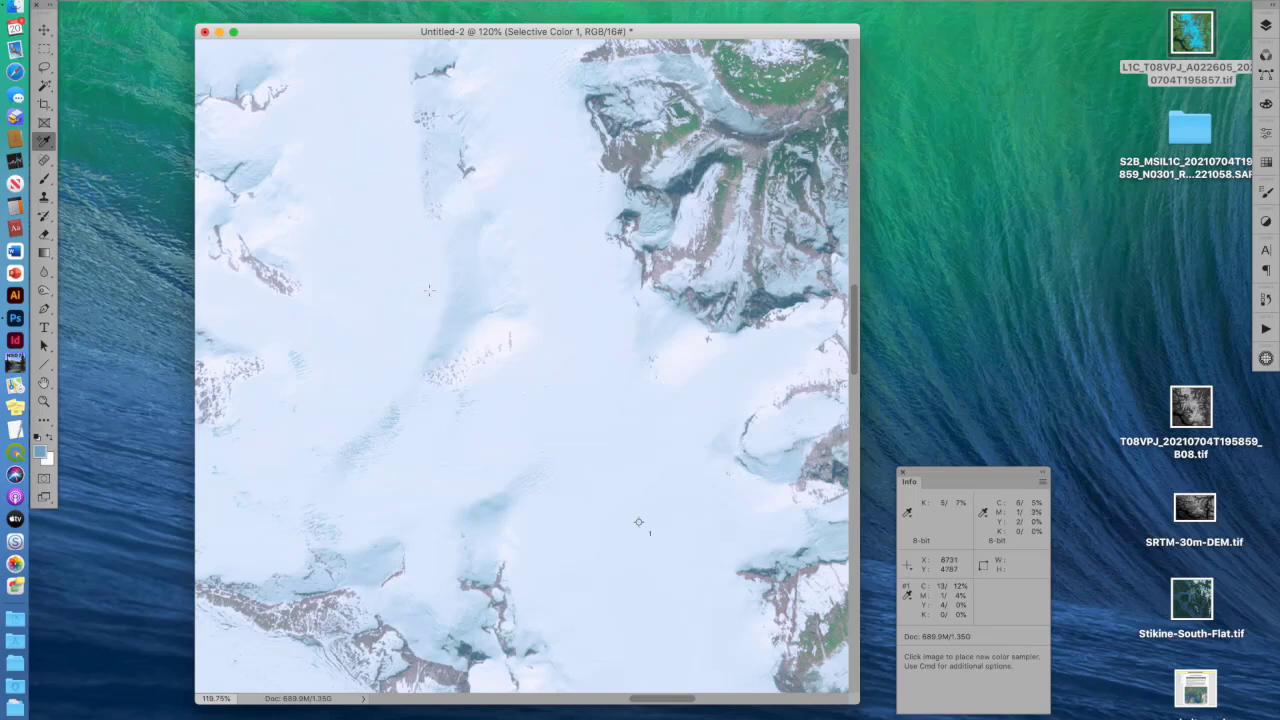
pyautogui.doubleClick(44, 383)
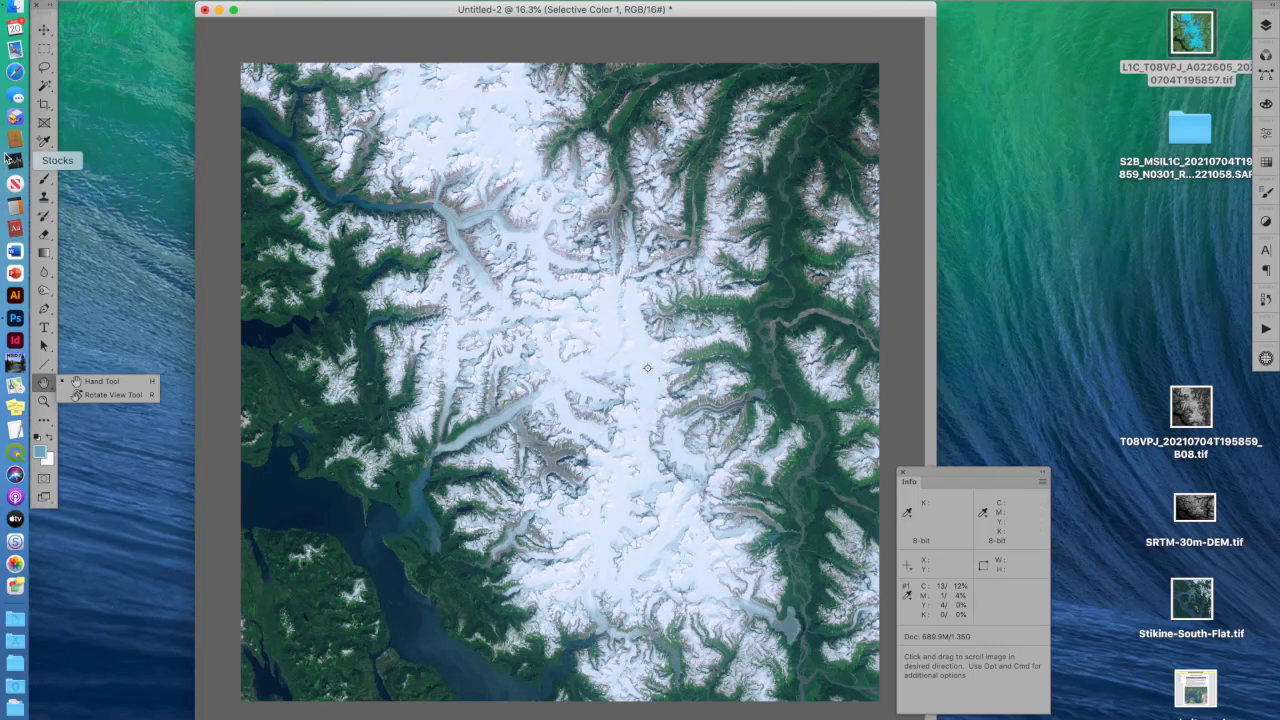
# Remove the colour sampler from the central icefield and close the Info panel
pyautogui.click(44, 141)
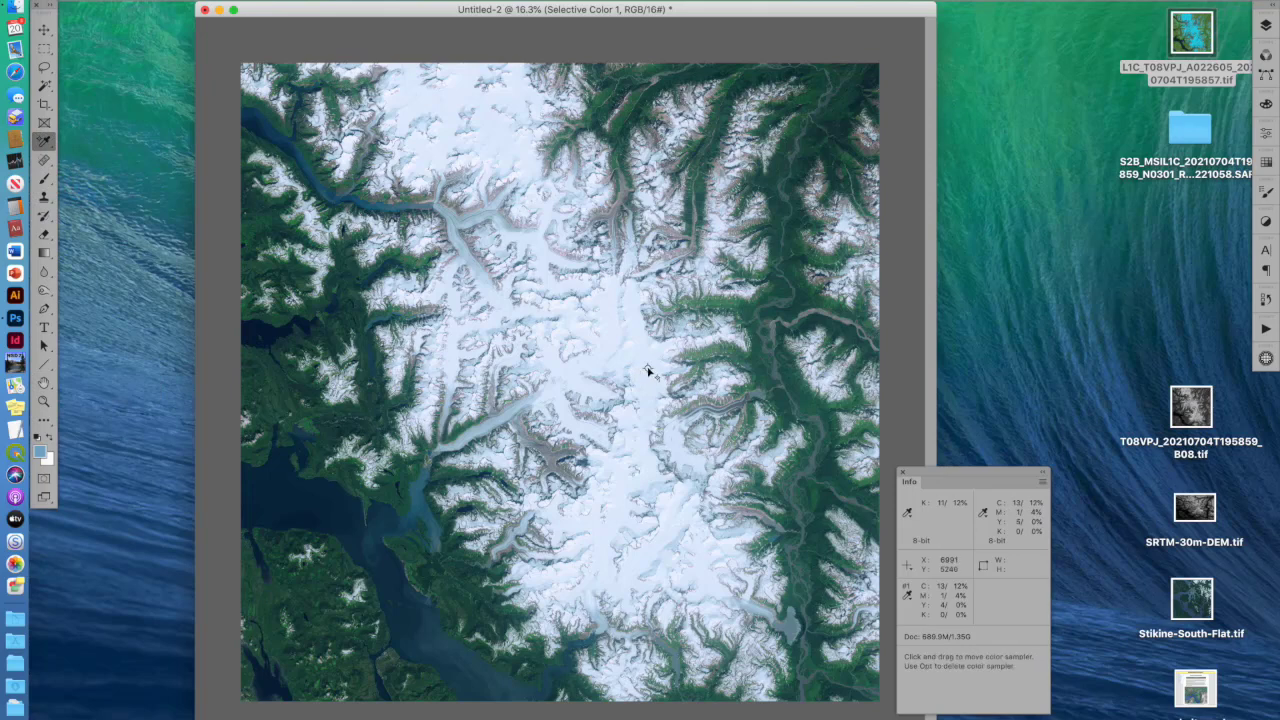
pyautogui.moveTo(648, 372)
pyautogui.mouseDown()
pyautogui.moveTo(629, 357)
pyautogui.moveTo(644, 361)
pyautogui.moveTo(724, 34)
pyautogui.mouseUp()
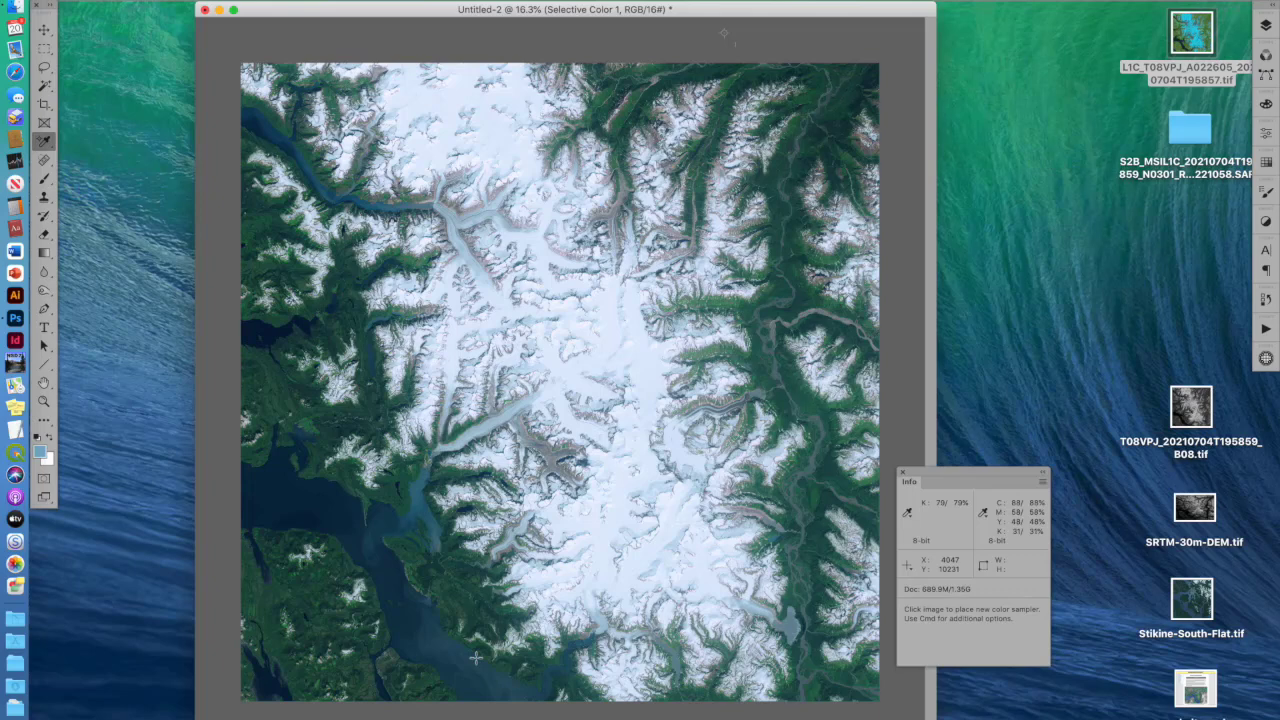
pyautogui.click(901, 473)
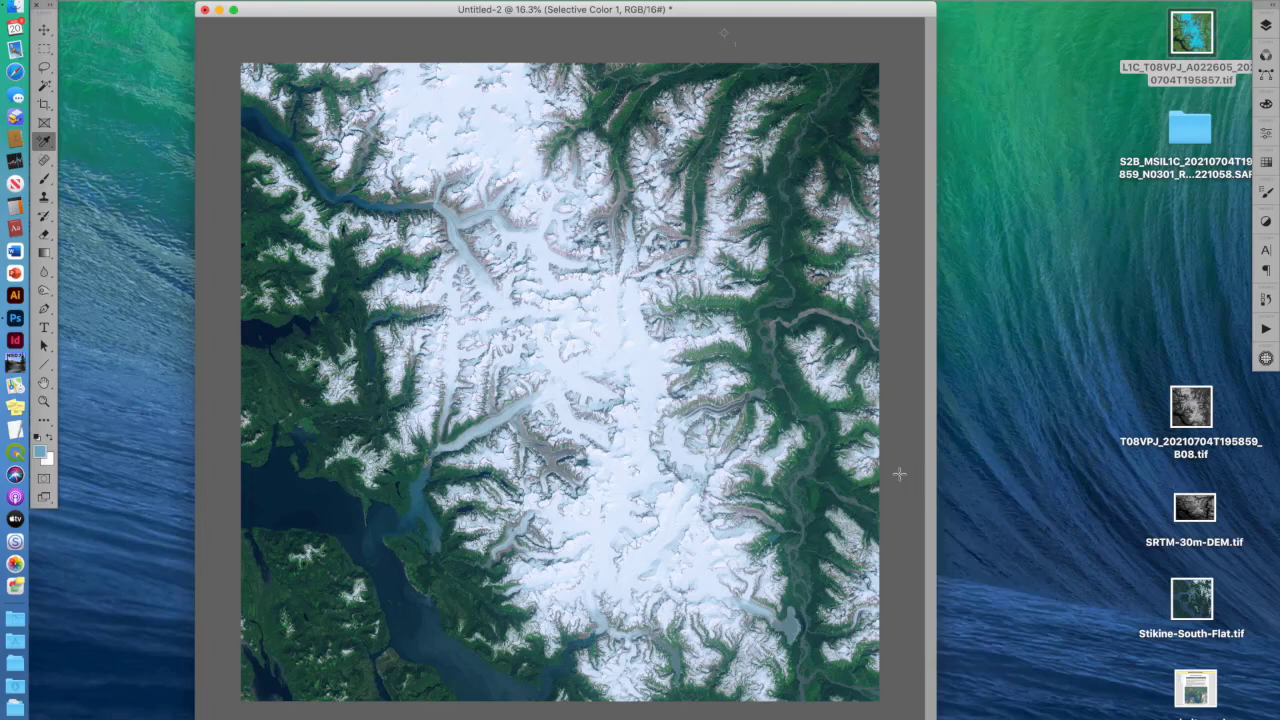